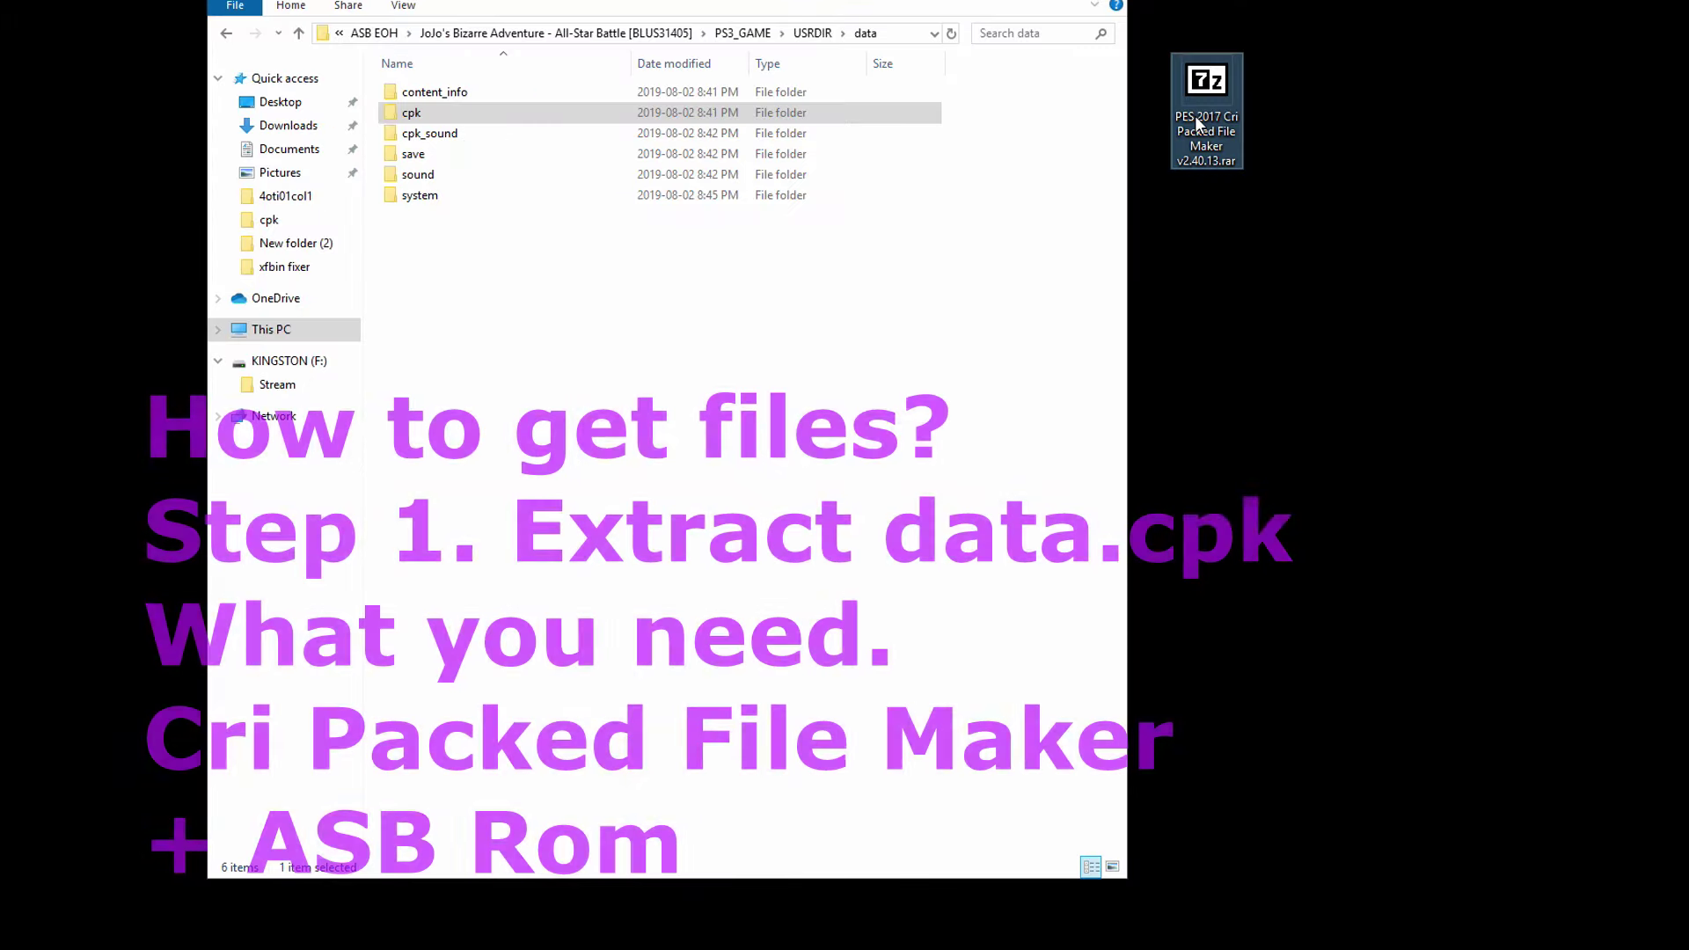
# - Extract the Cri Packed File Maker archive to the desktop with 7-Zip
pyautogui.rightClick(1197, 120)
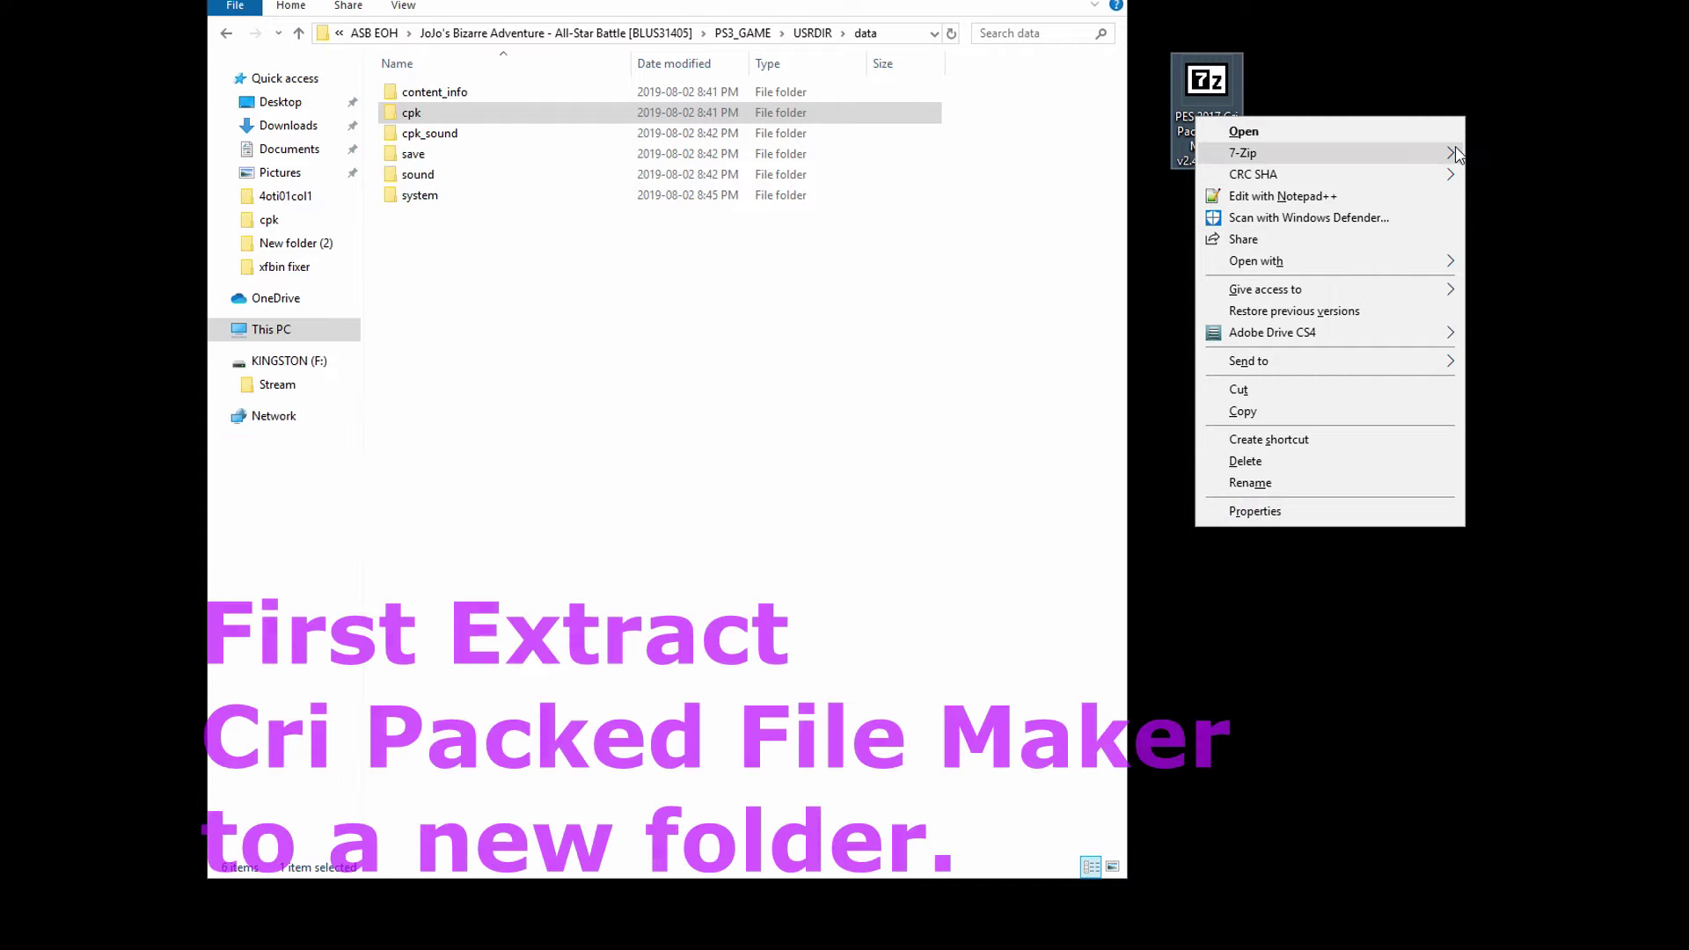
pyautogui.moveTo(1434, 153)
pyautogui.click(1068, 202)
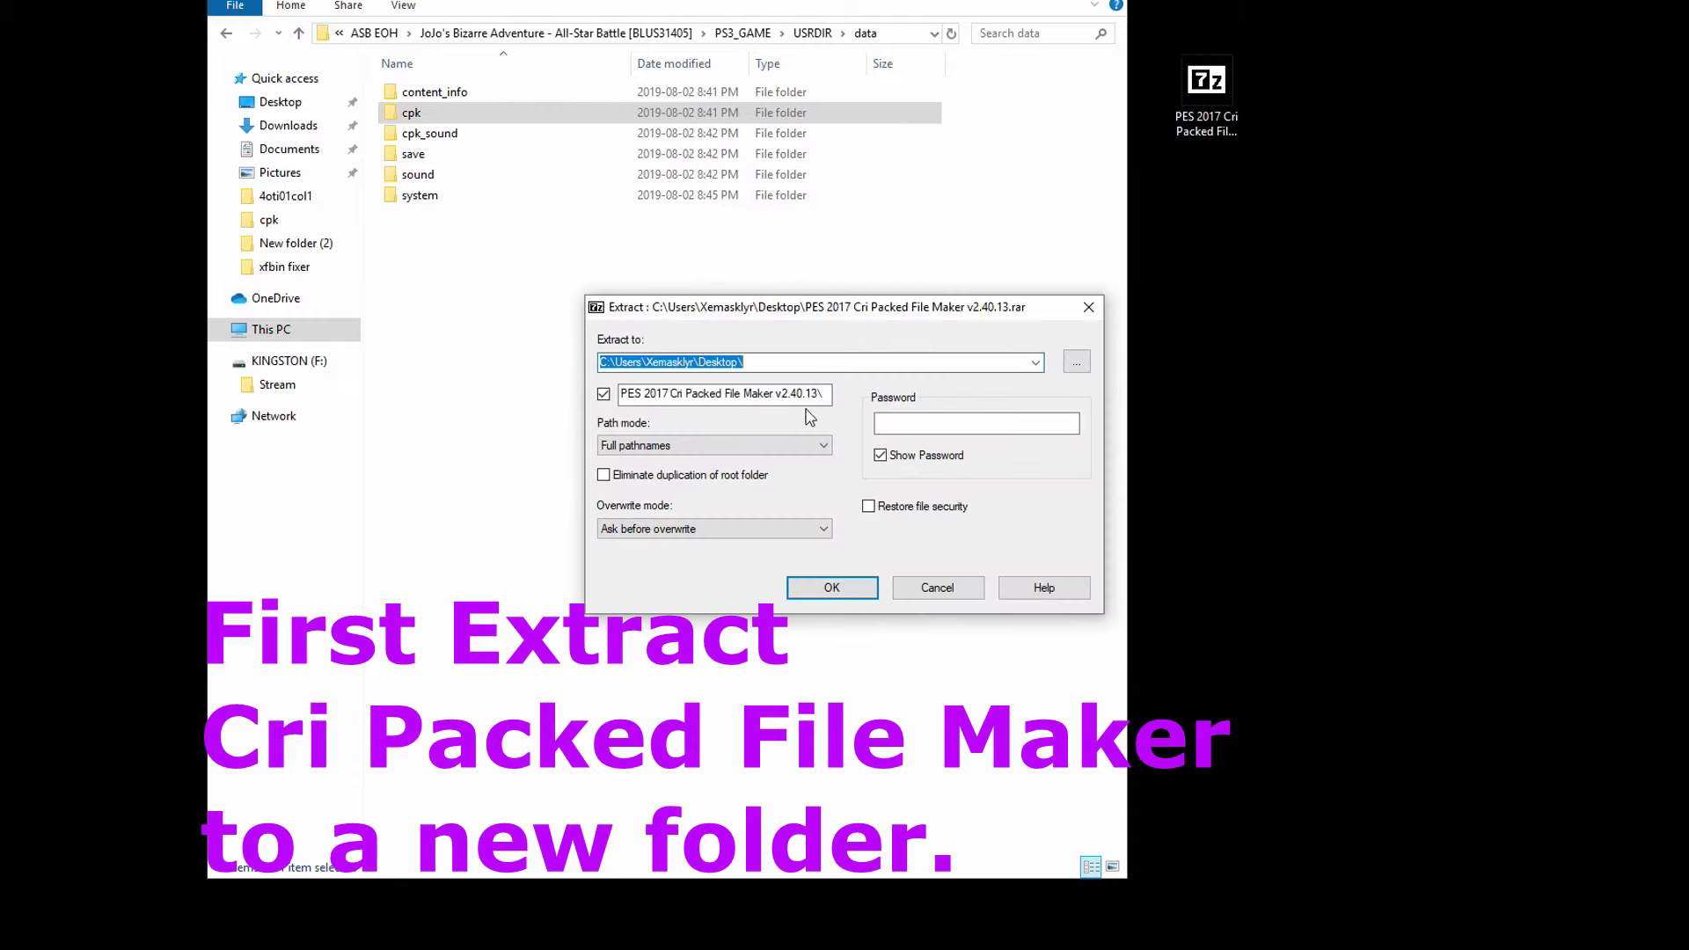
pyautogui.click(800, 588)
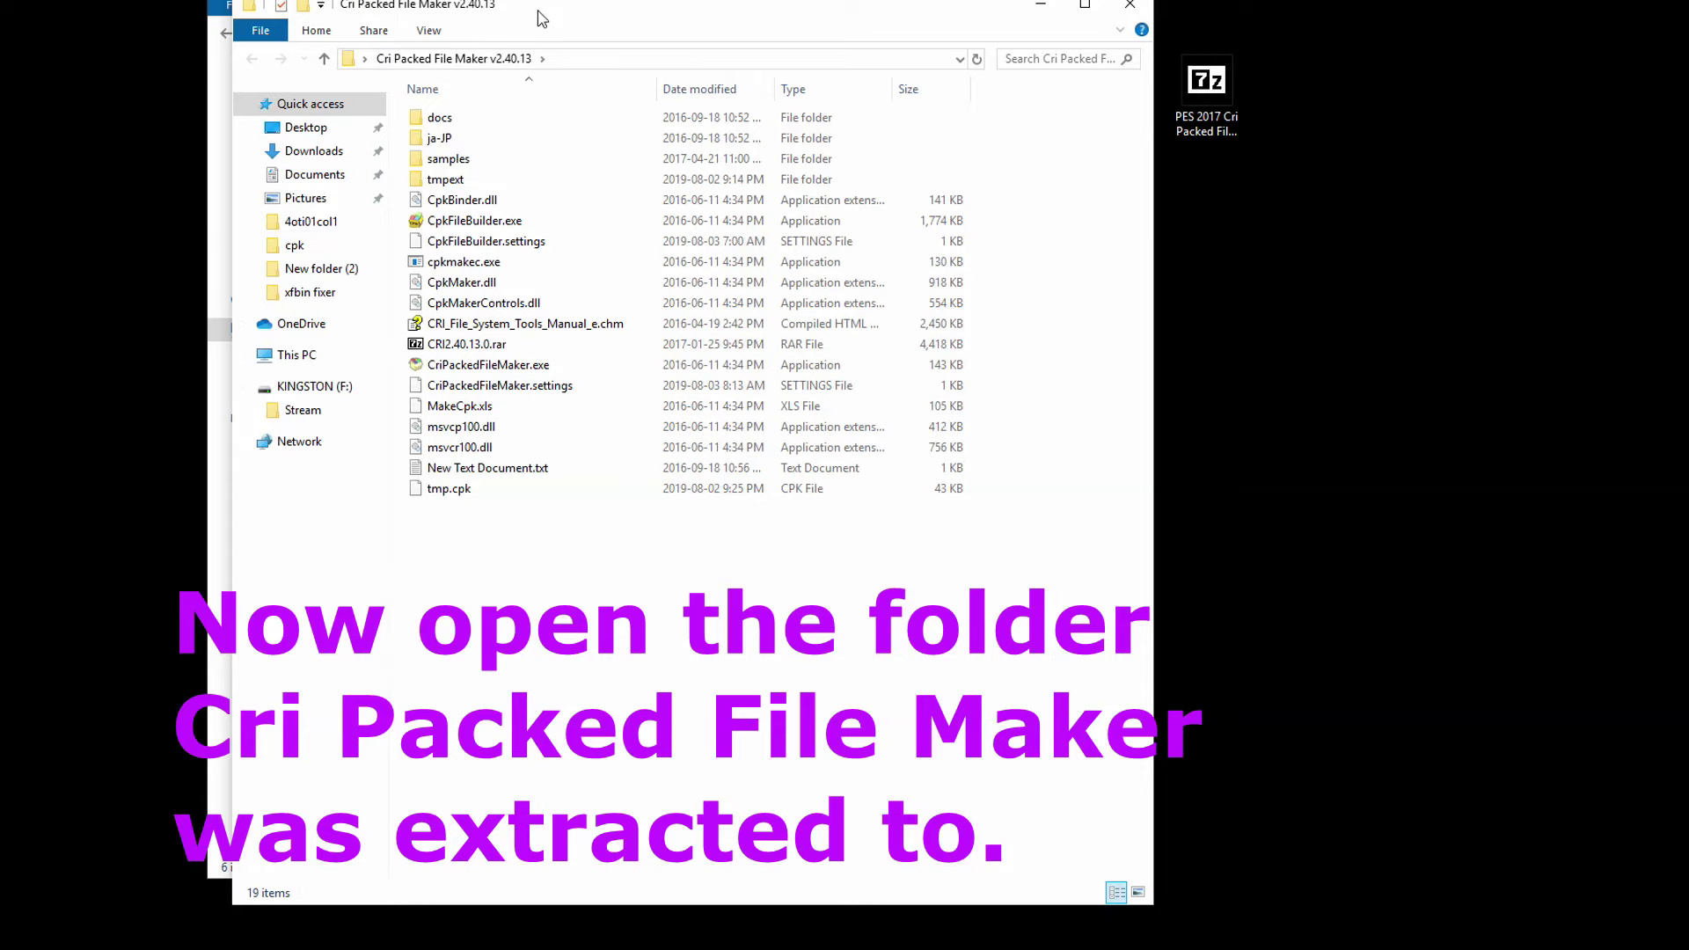
# - Copy data.cpk from the game's cpk folder into the Cri Packed File Maker folder and load it in CriPackedFileMaker.exe
pyautogui.moveTo(541, 17); pyautogui.dragTo(1142, 1)
pyautogui.click(492, 120)
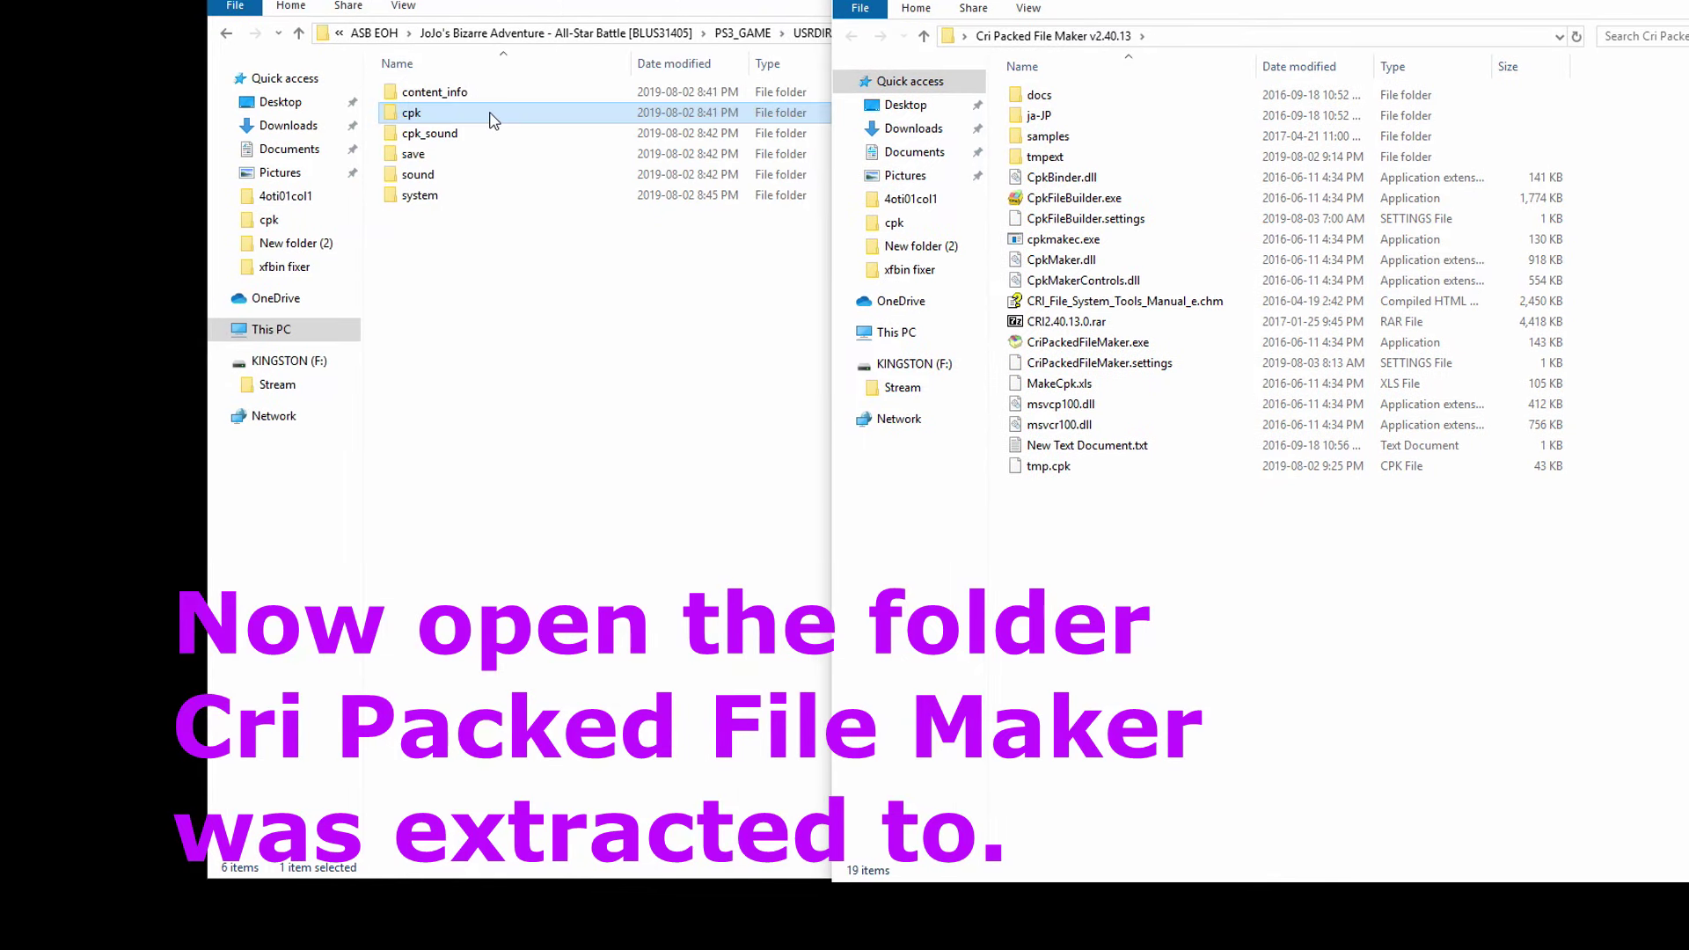
pyautogui.doubleClick(414, 112)
pyautogui.moveTo(522, 3); pyautogui.dragTo(335, 3)
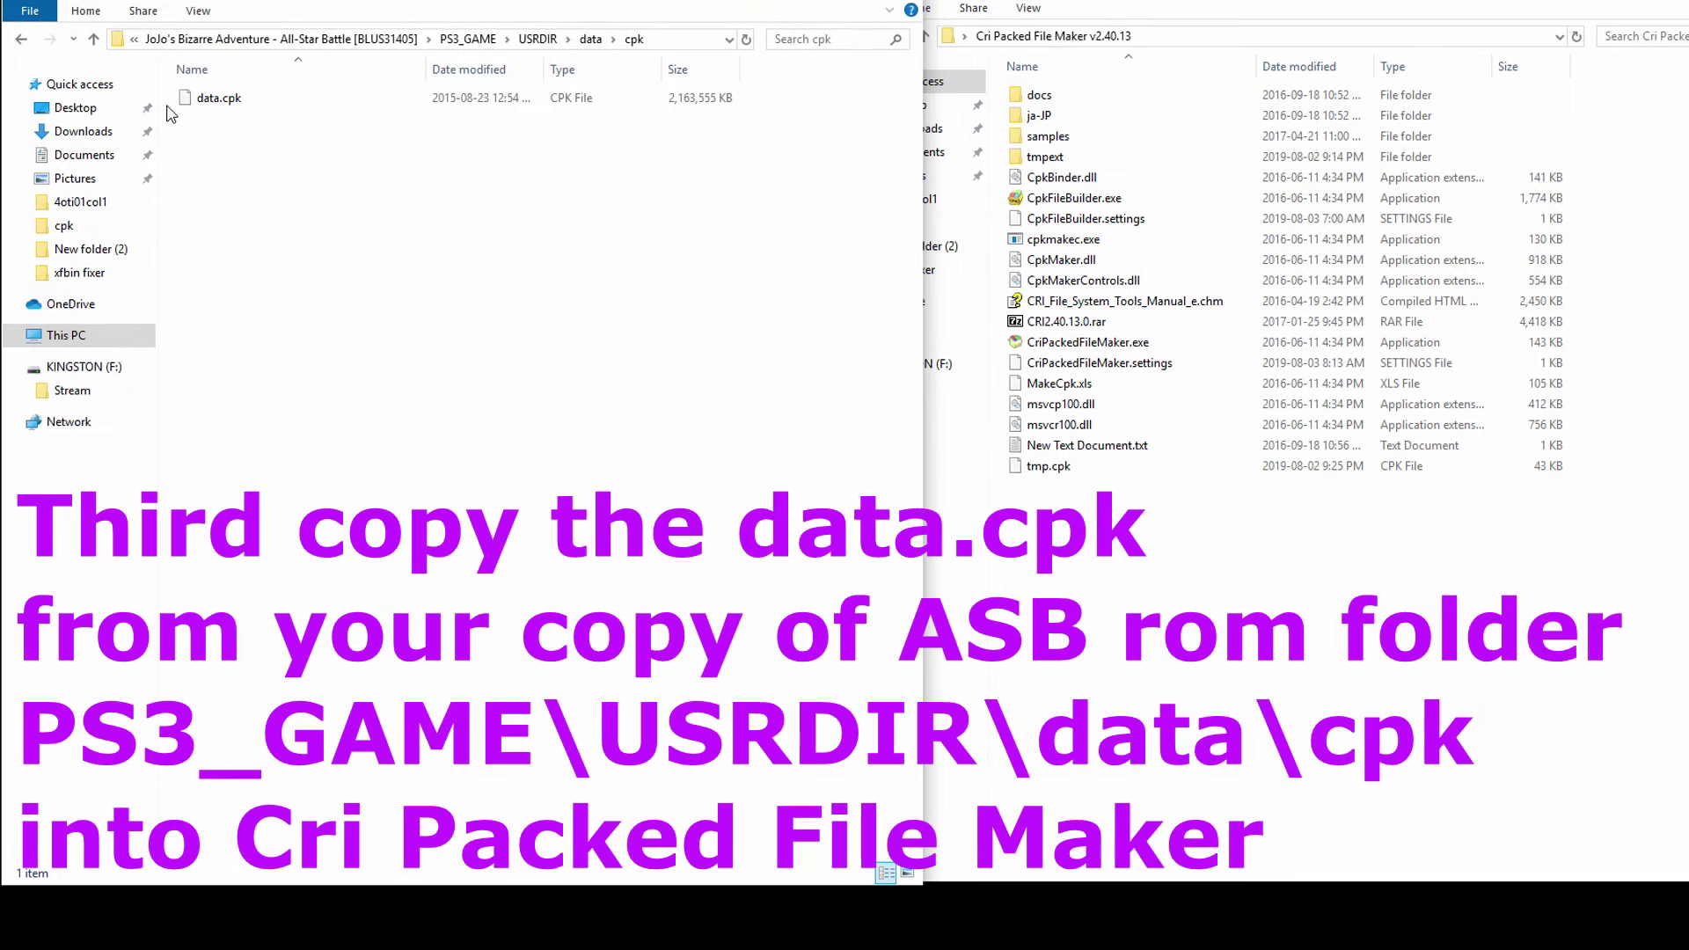
pyautogui.moveTo(198, 99); pyautogui.dragTo(1091, 515)
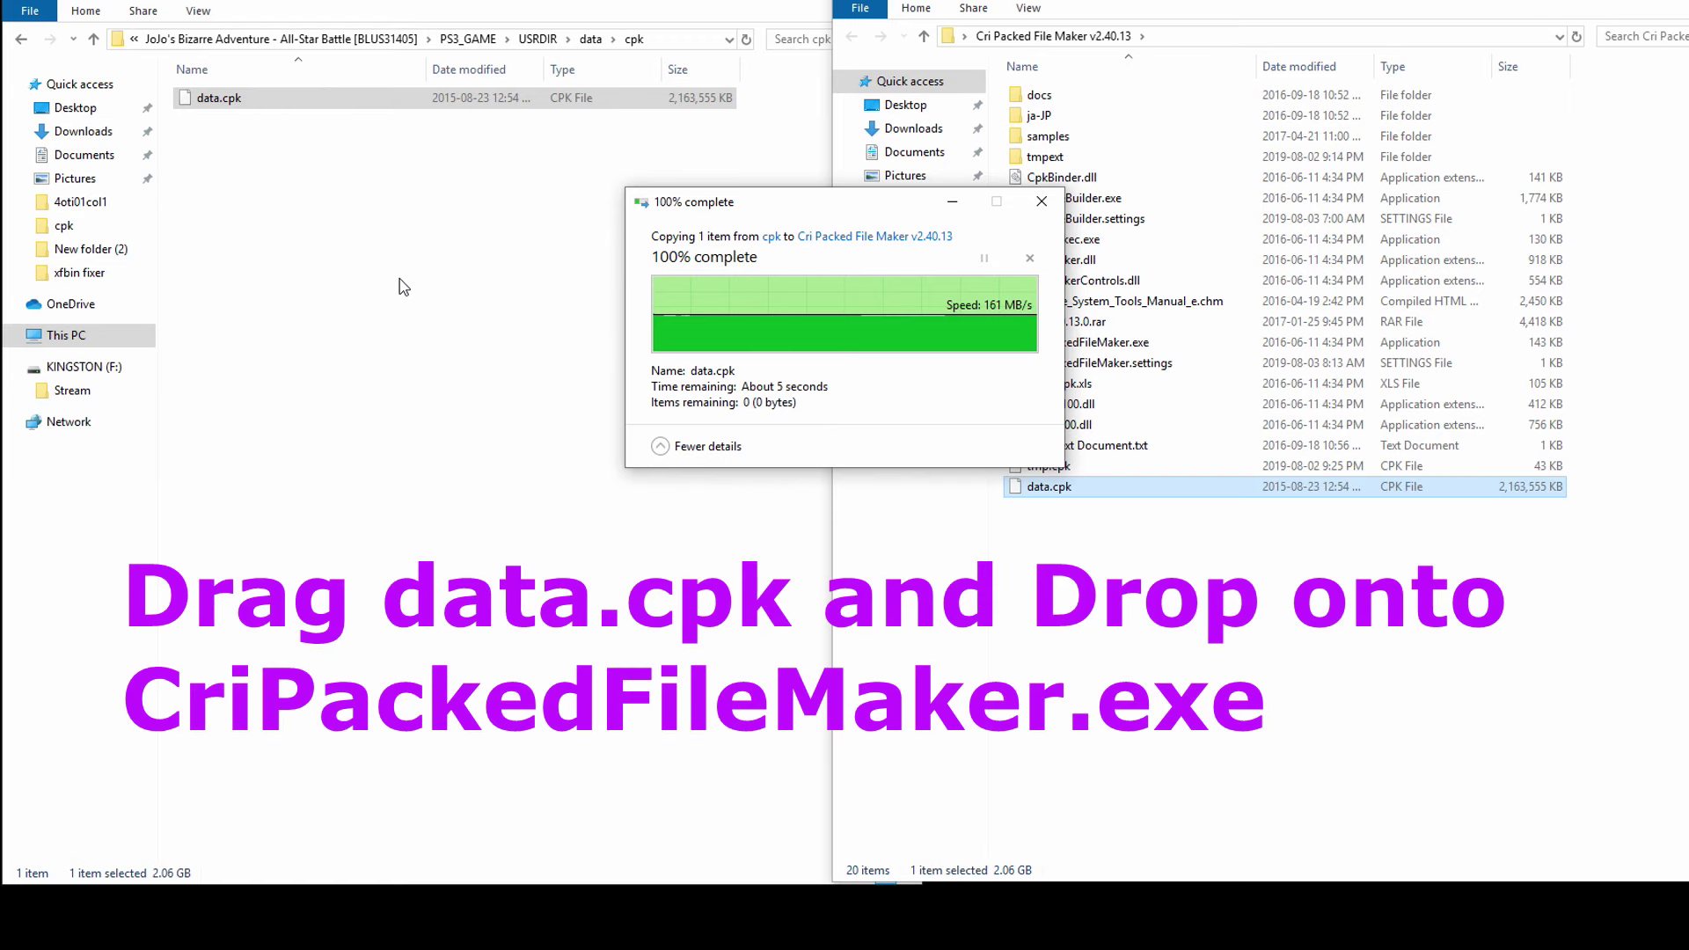
pyautogui.click(1095, 549)
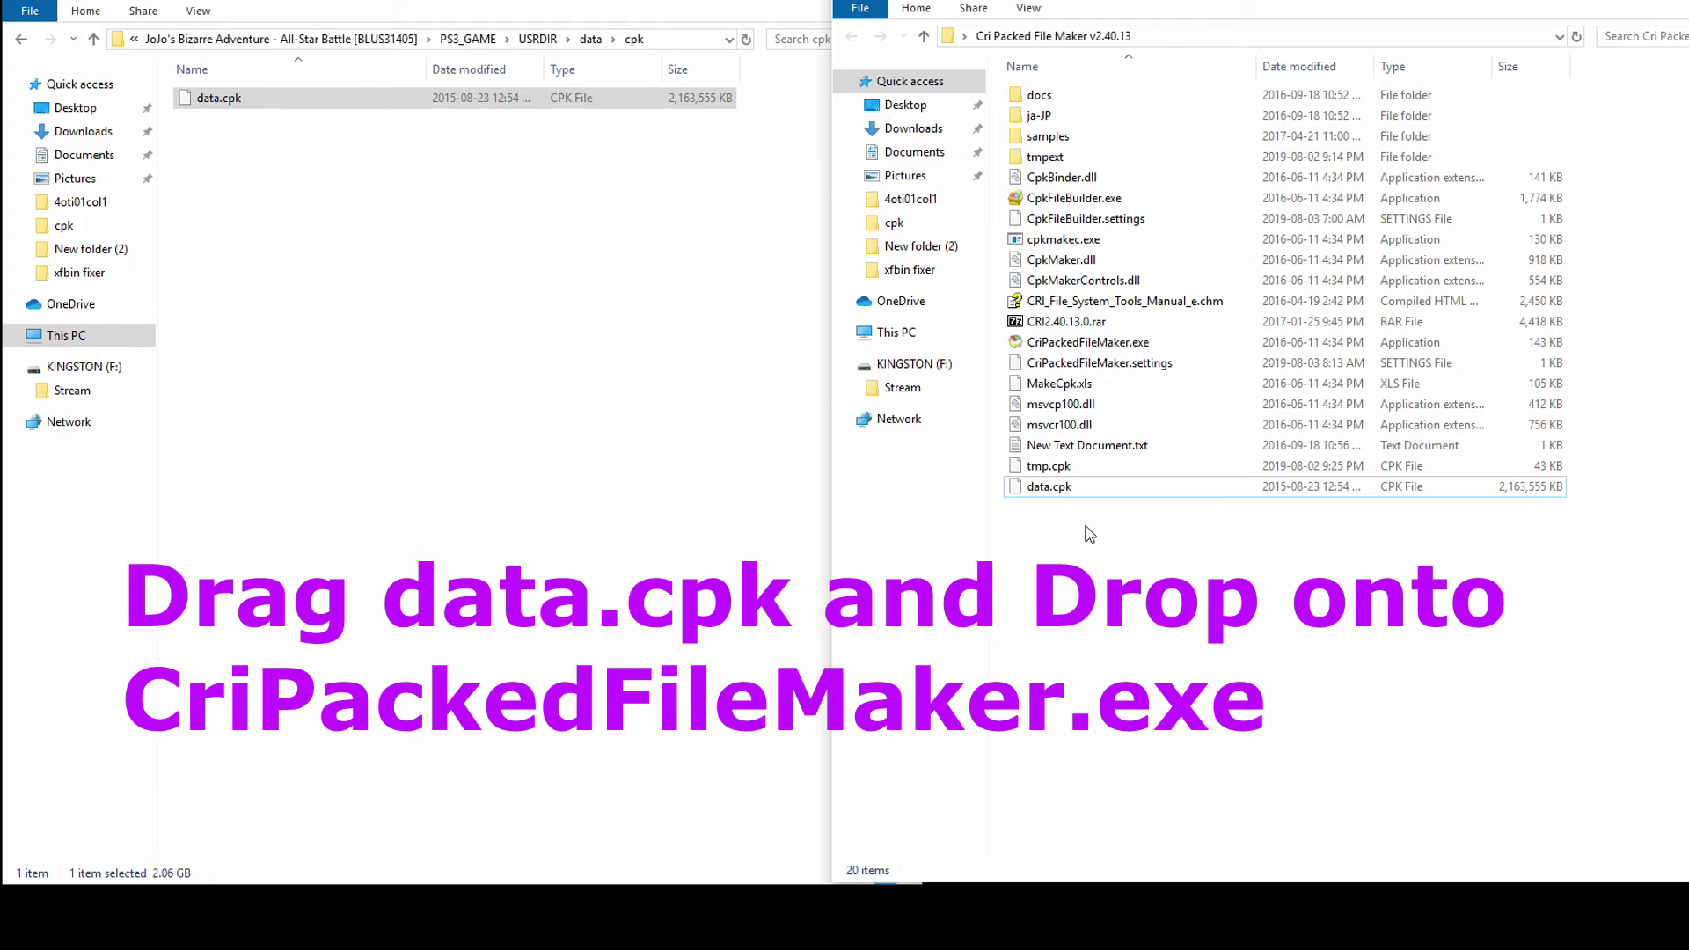
pyautogui.moveTo(1062, 498); pyautogui.dragTo(1053, 349)
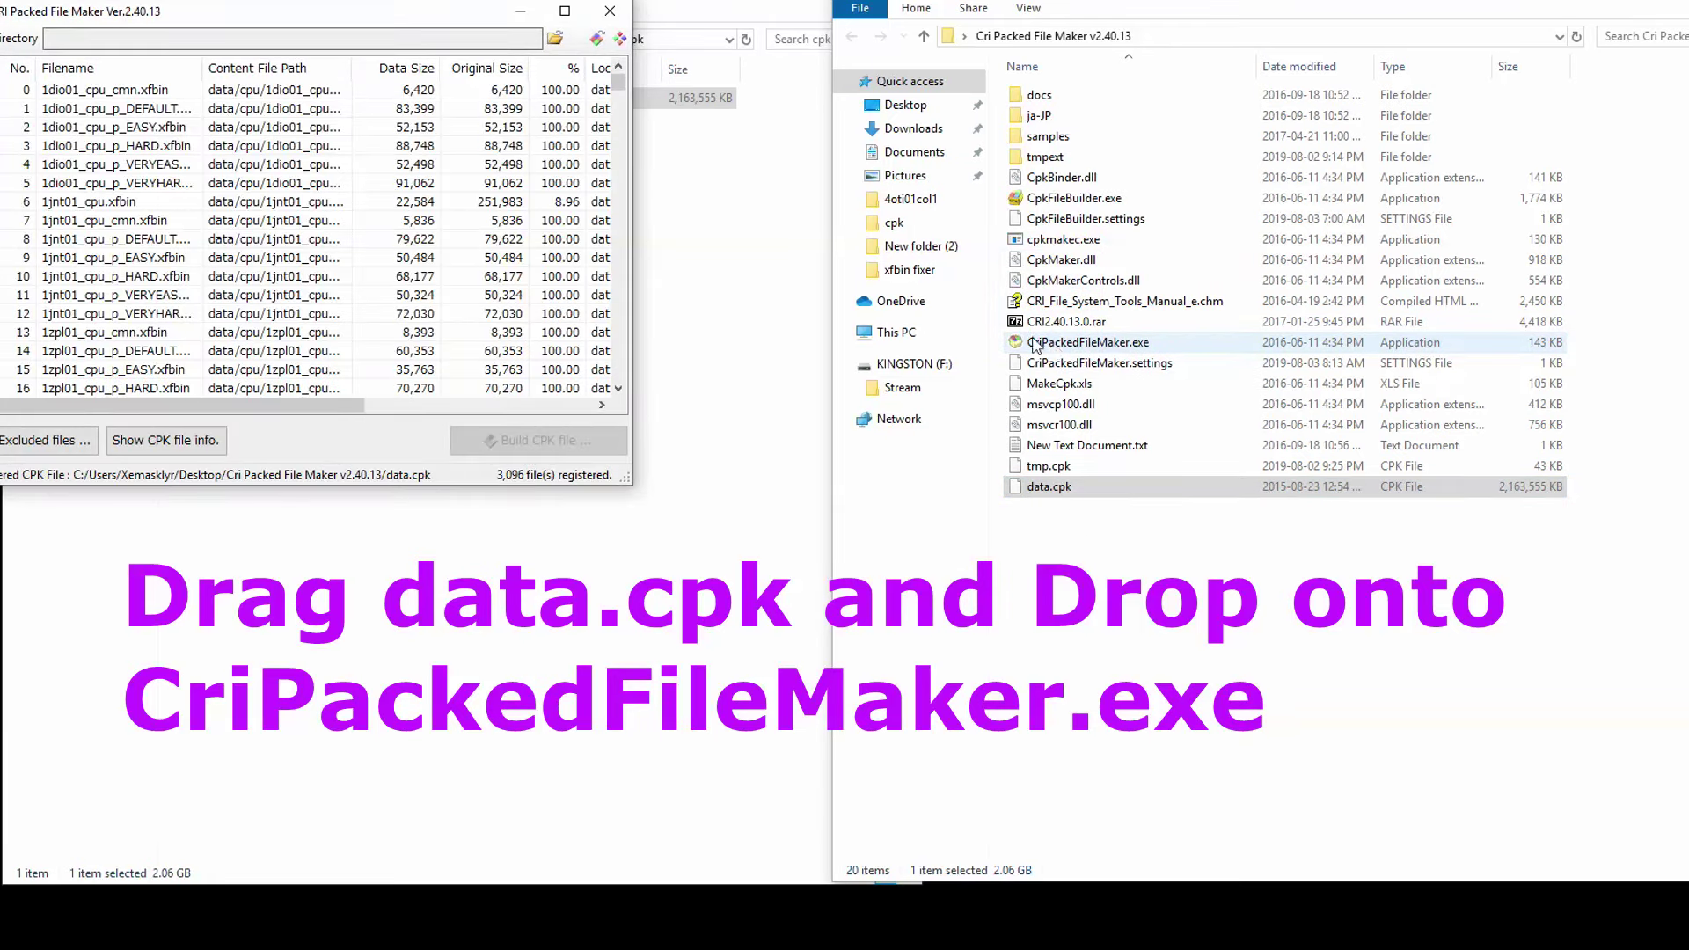
# - Create a new desktop folder named ASB as the extraction destination
pyautogui.moveTo(377, 19); pyautogui.dragTo(662, 251)
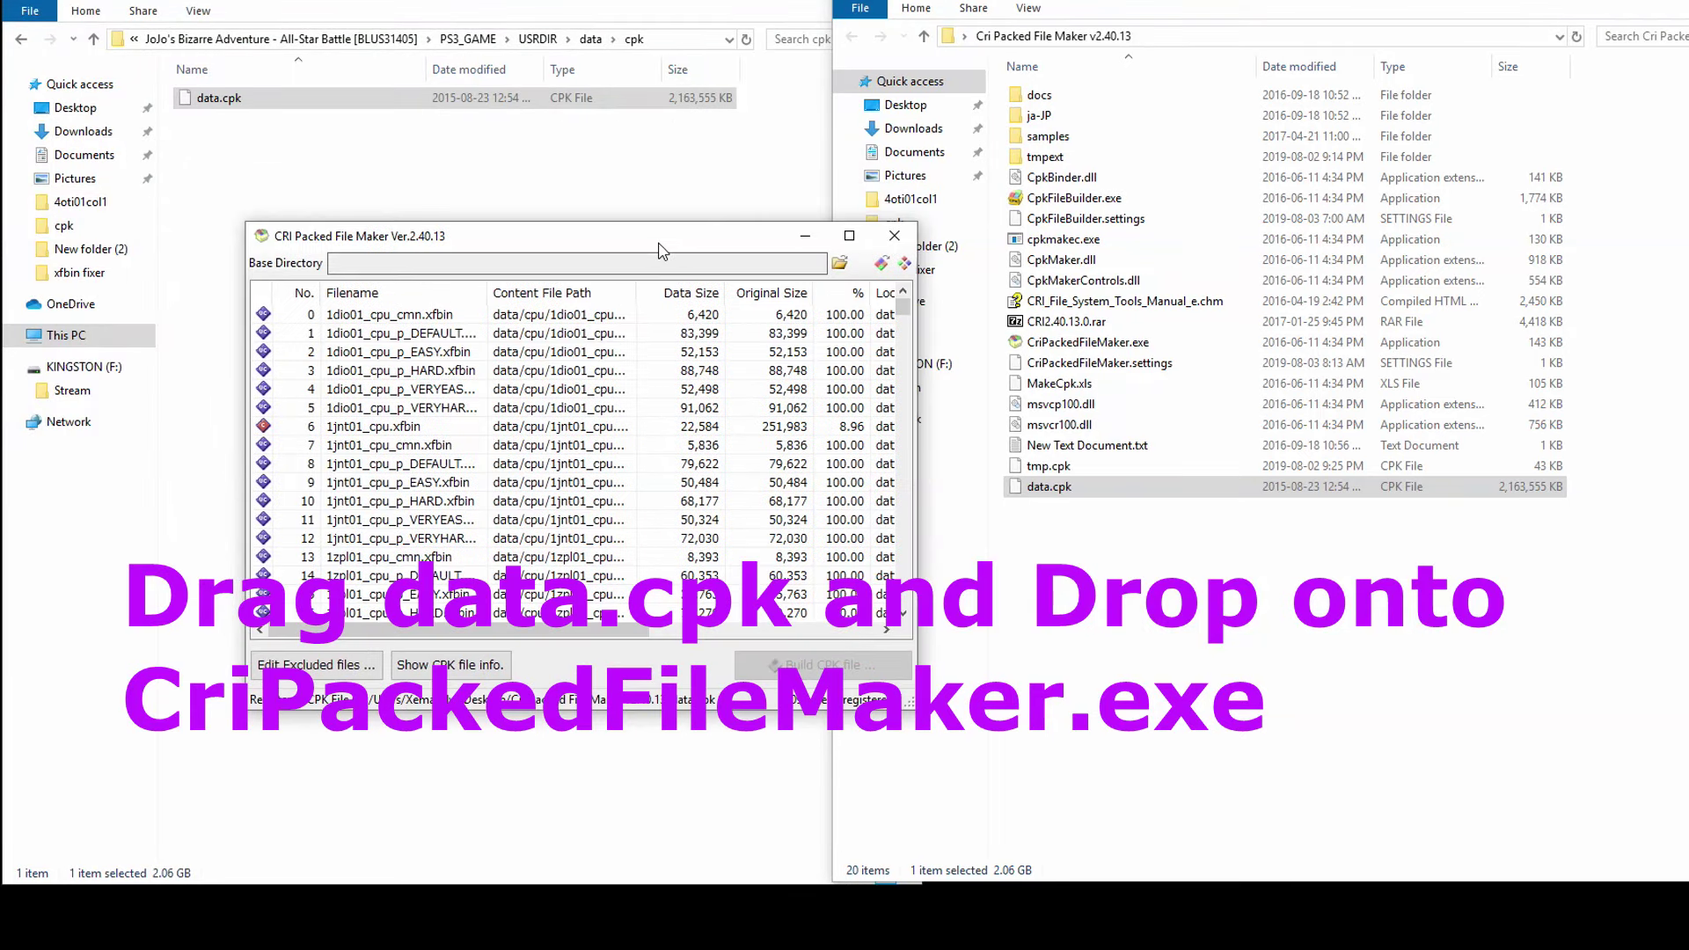
pyautogui.click(904, 265)
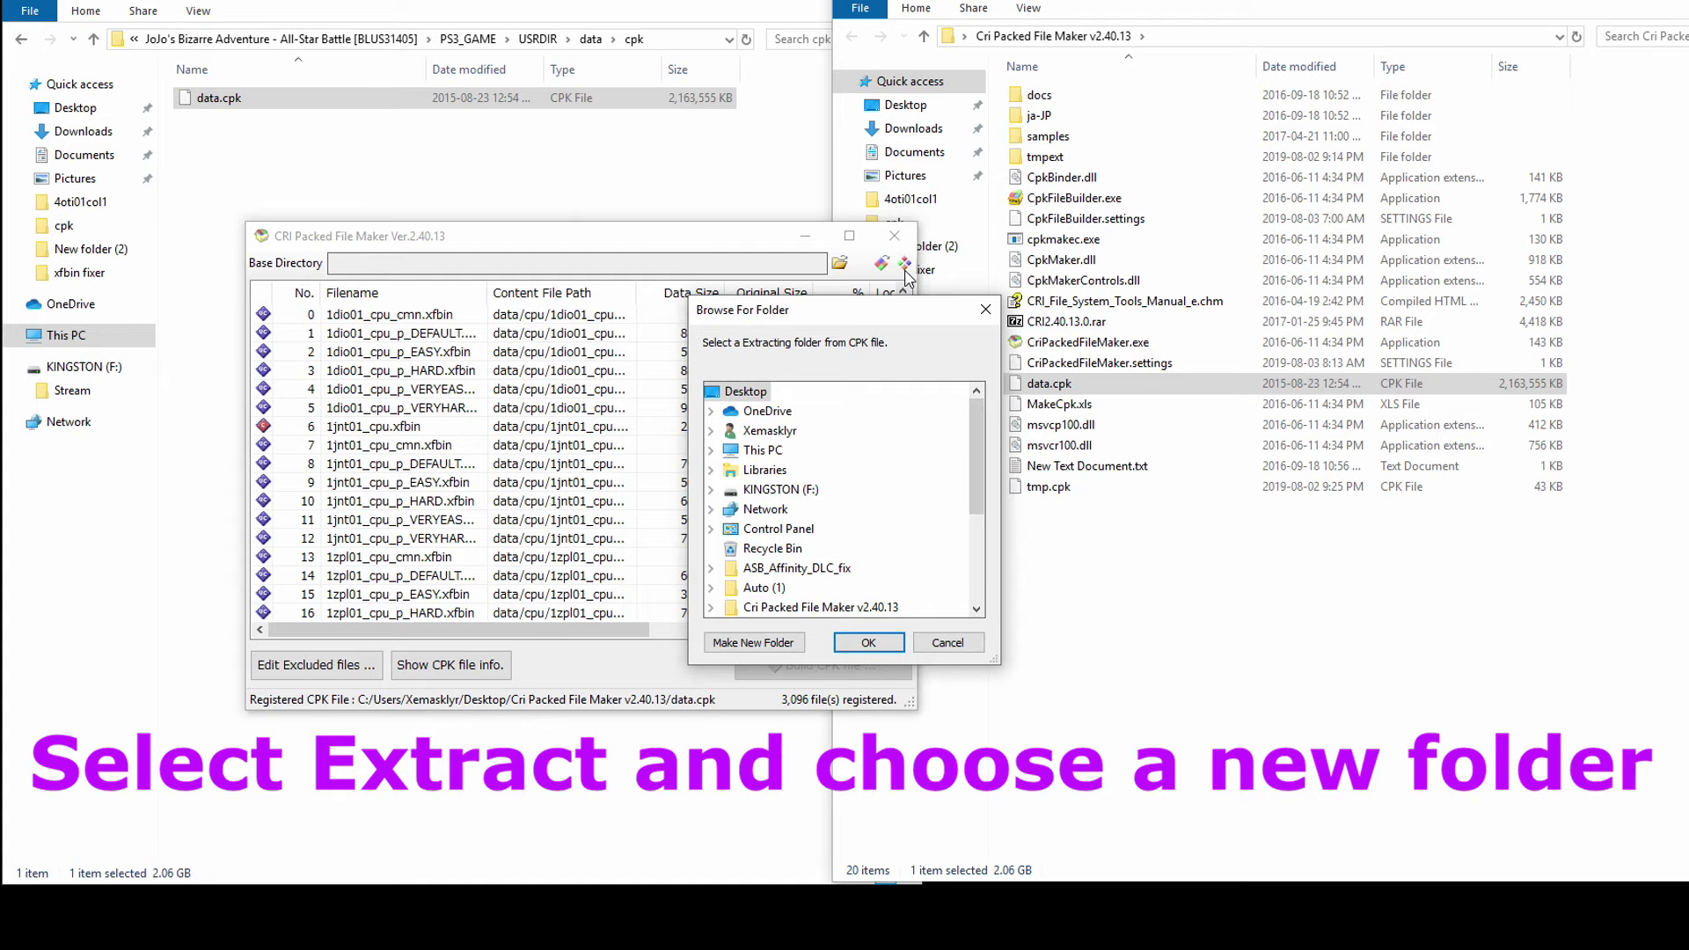
pyautogui.click(755, 643)
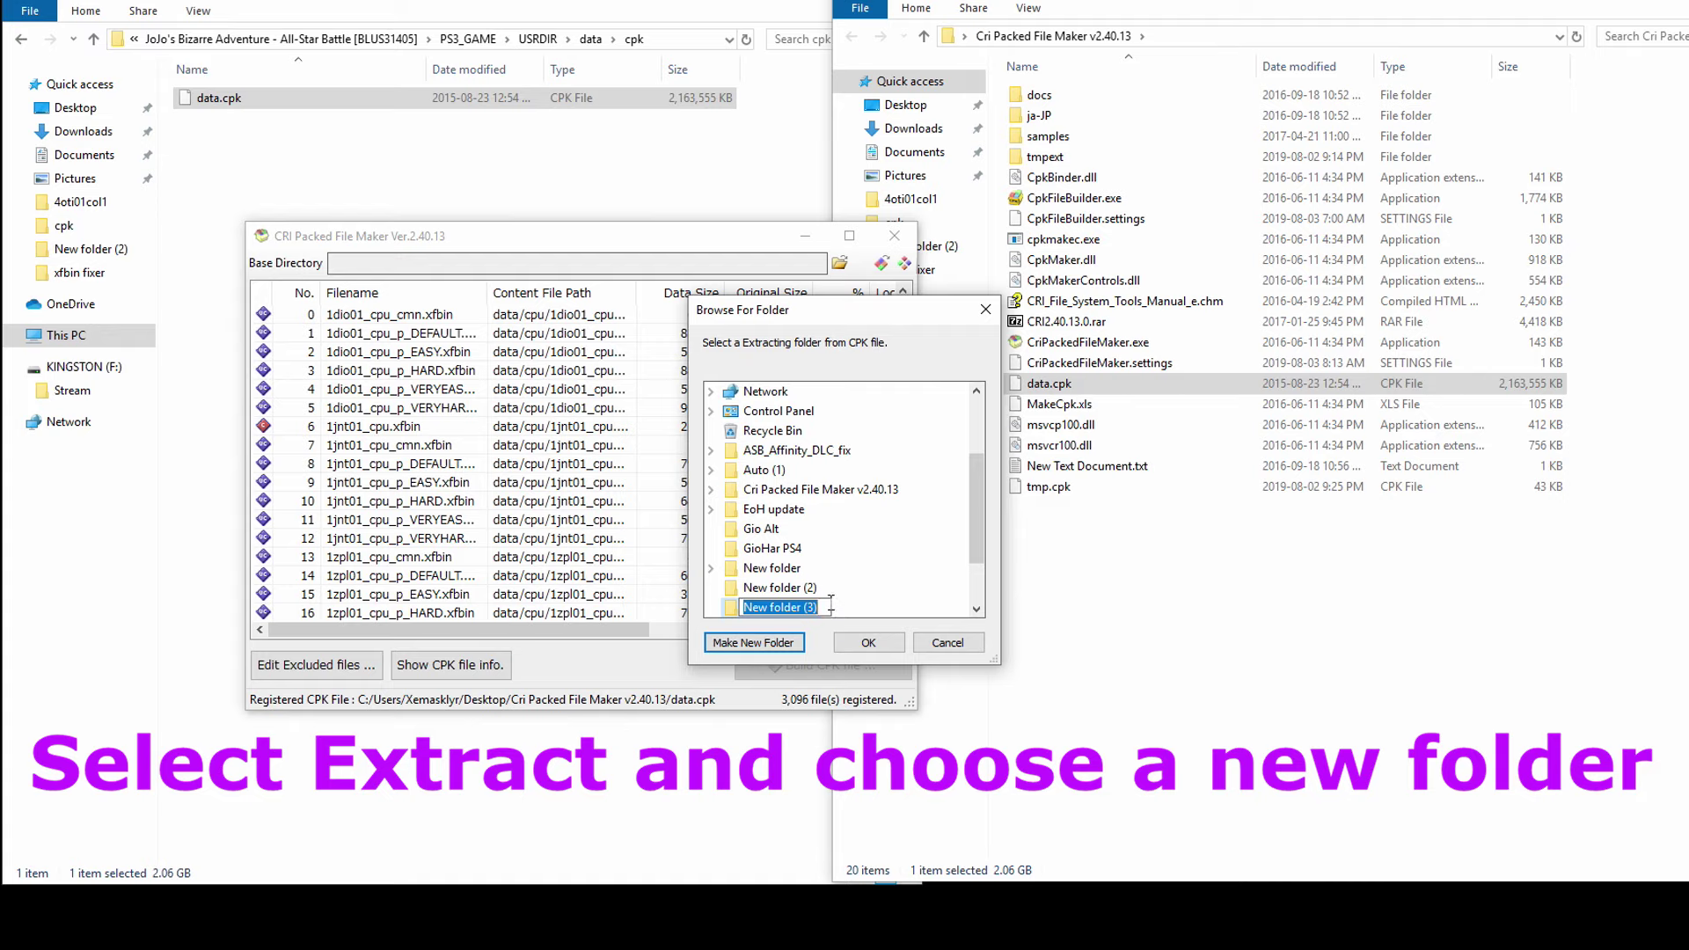
pyautogui.write('ASB')
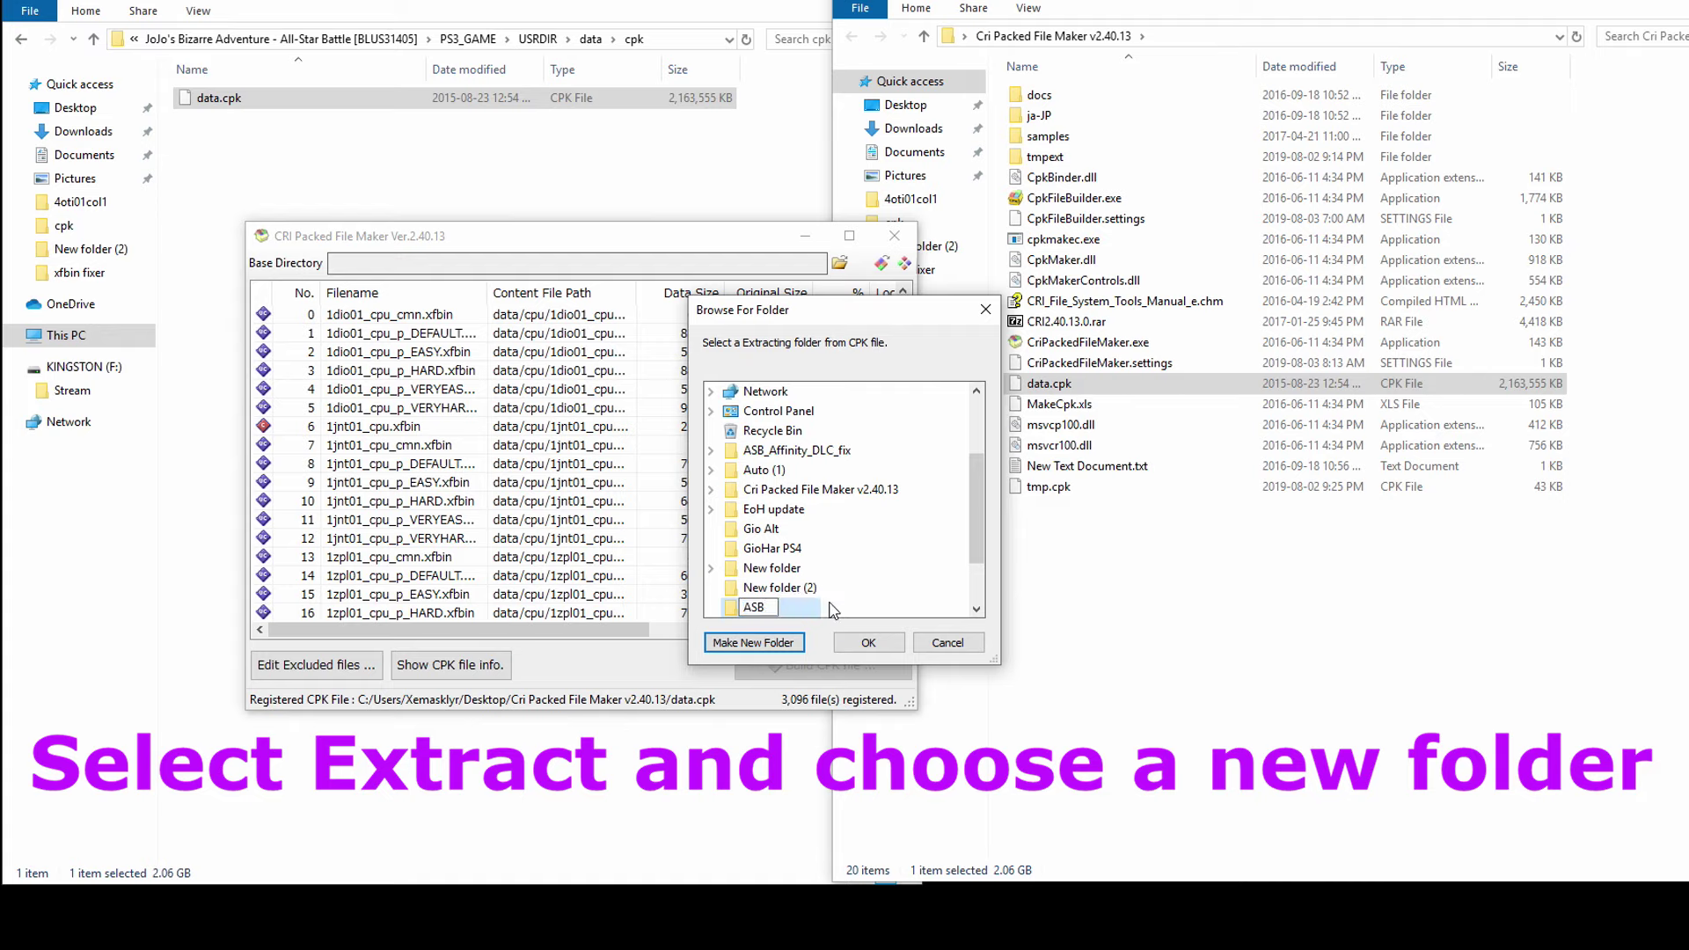
pyautogui.click(868, 643)
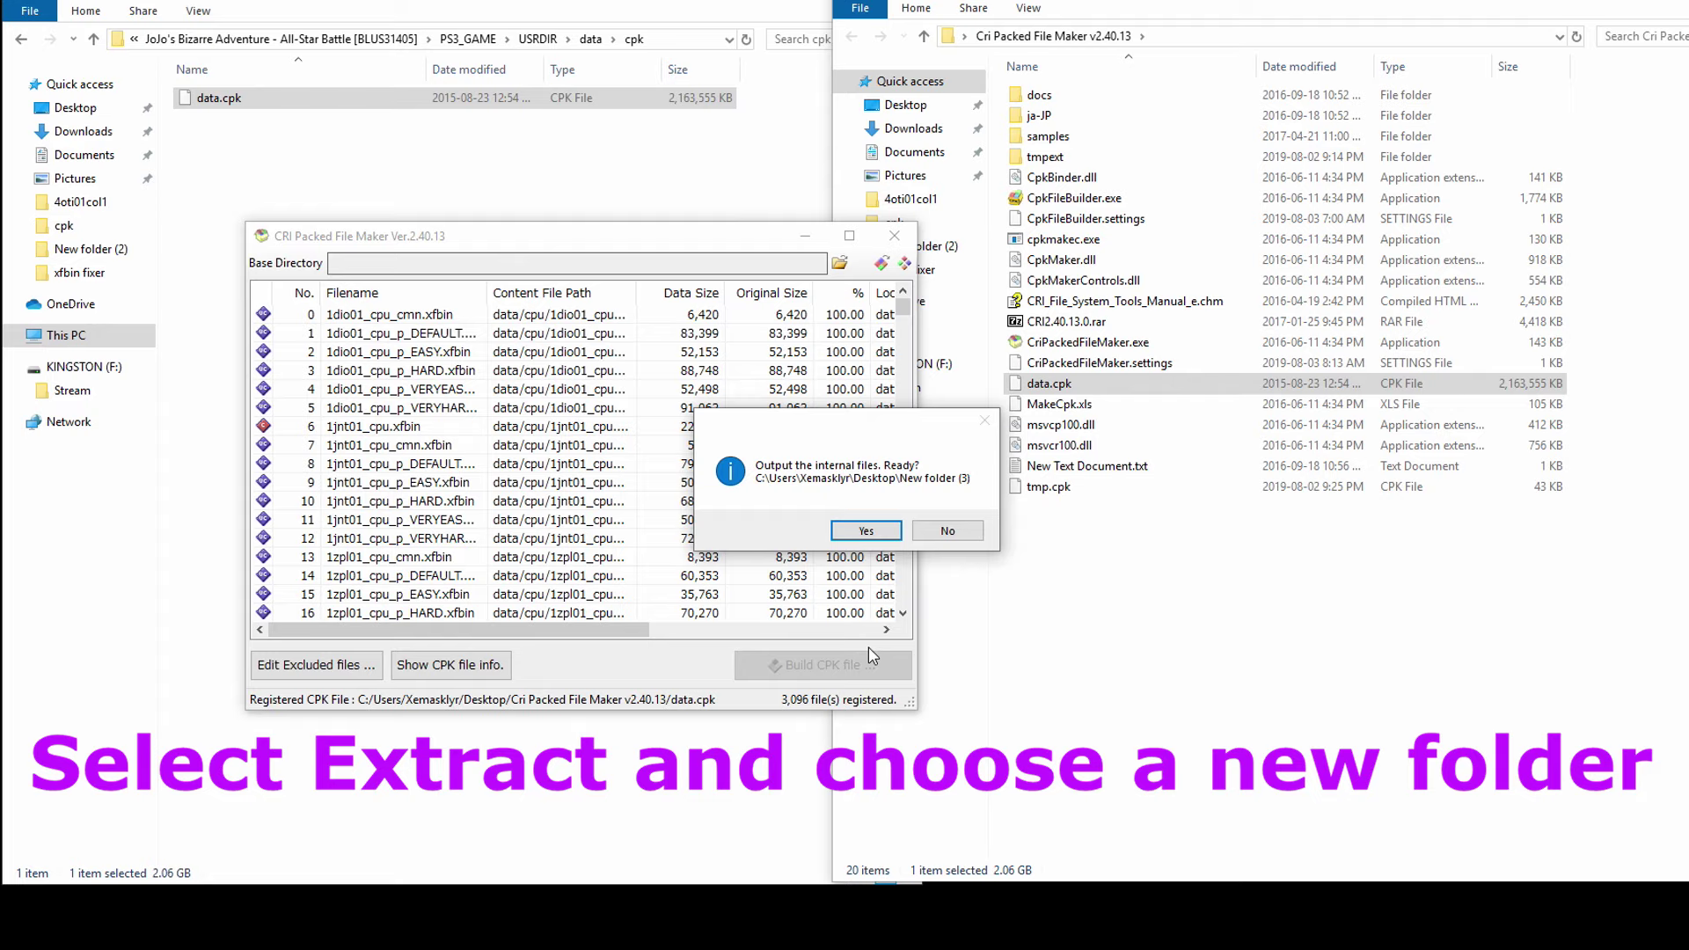
pyautogui.click(867, 531)
# - Choose ASB as the destination and extract all 3,096 files into it
pyautogui.click(903, 264)
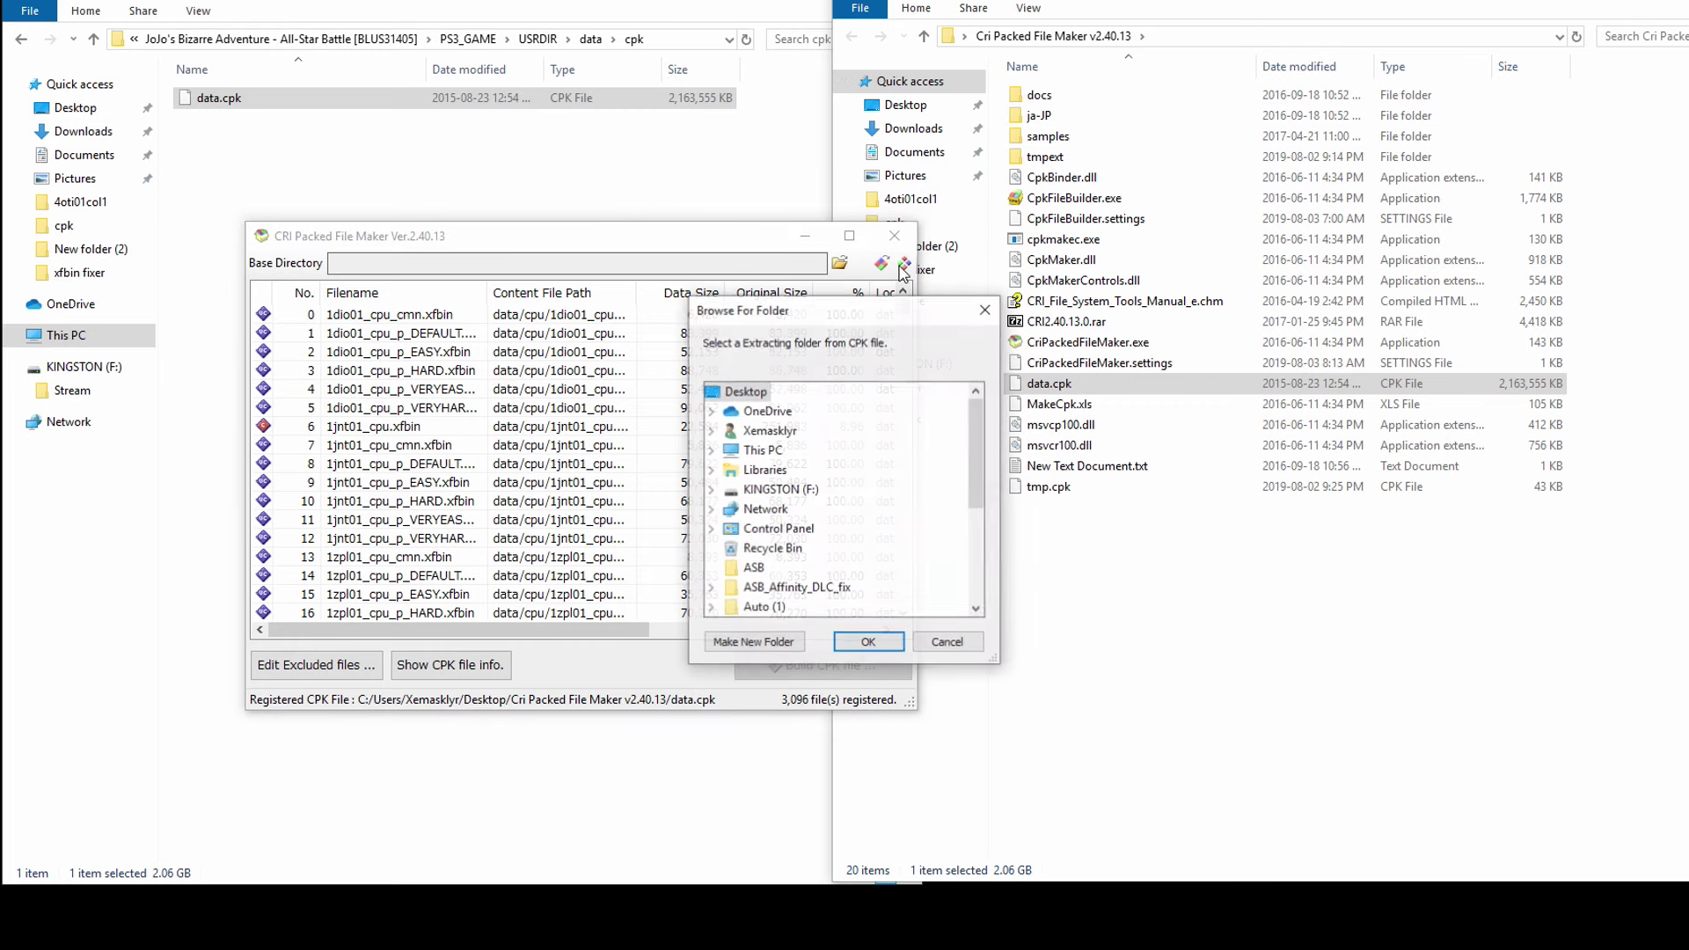
pyautogui.click(754, 567)
pyautogui.click(866, 642)
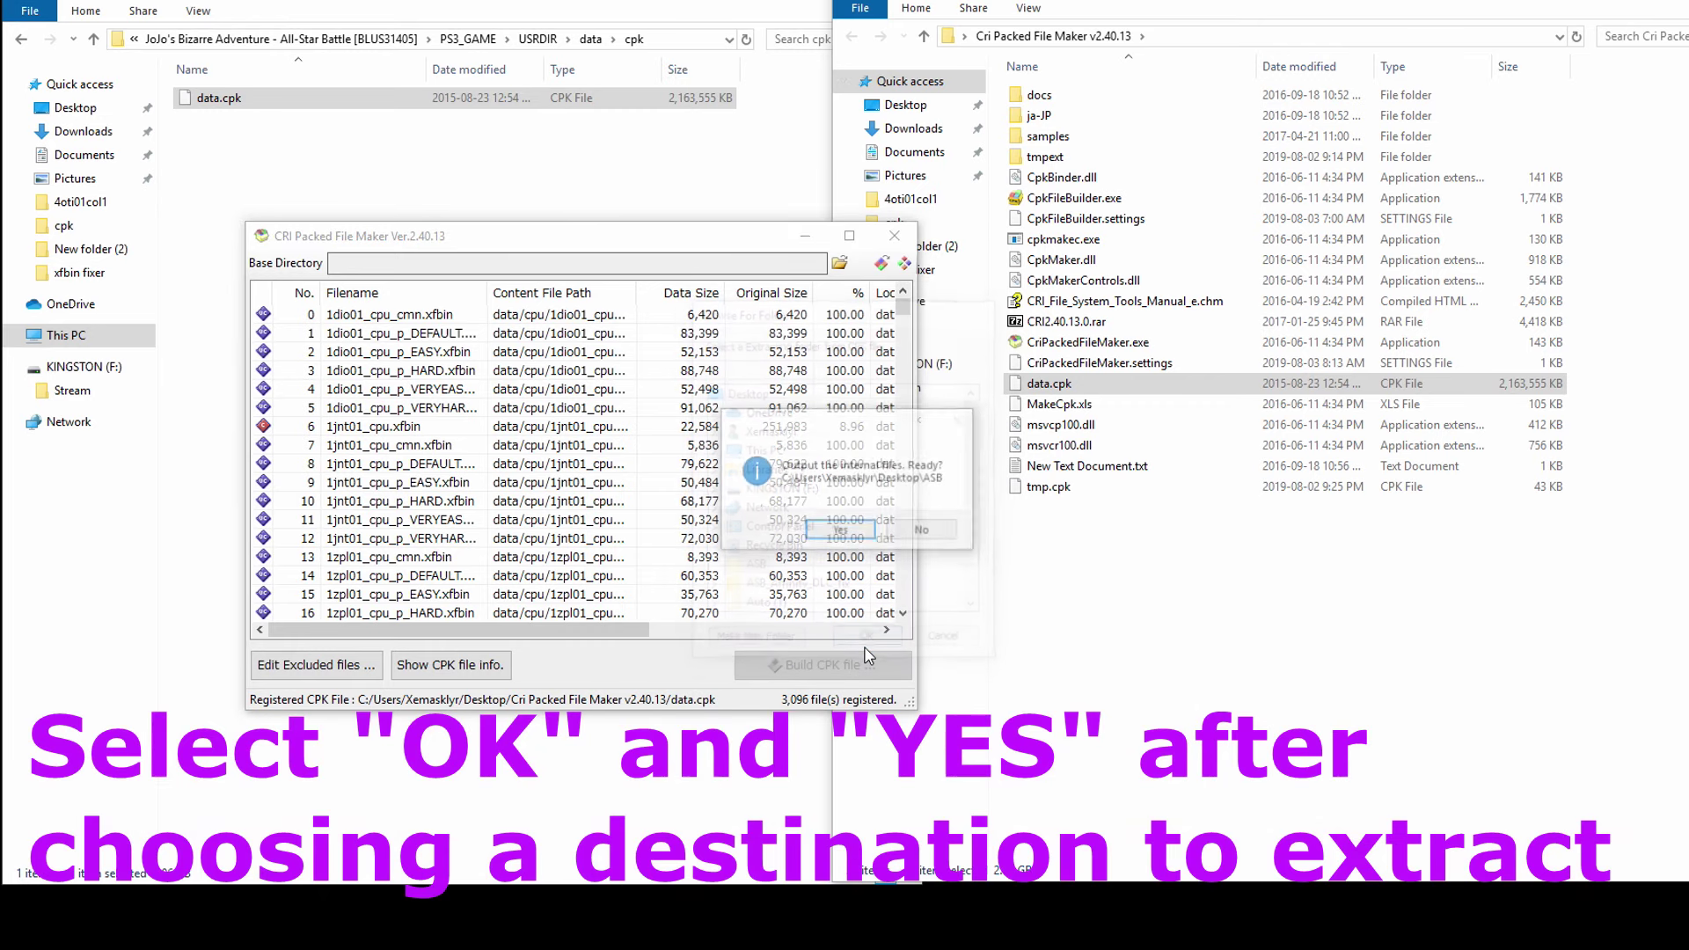
pyautogui.click(842, 531)
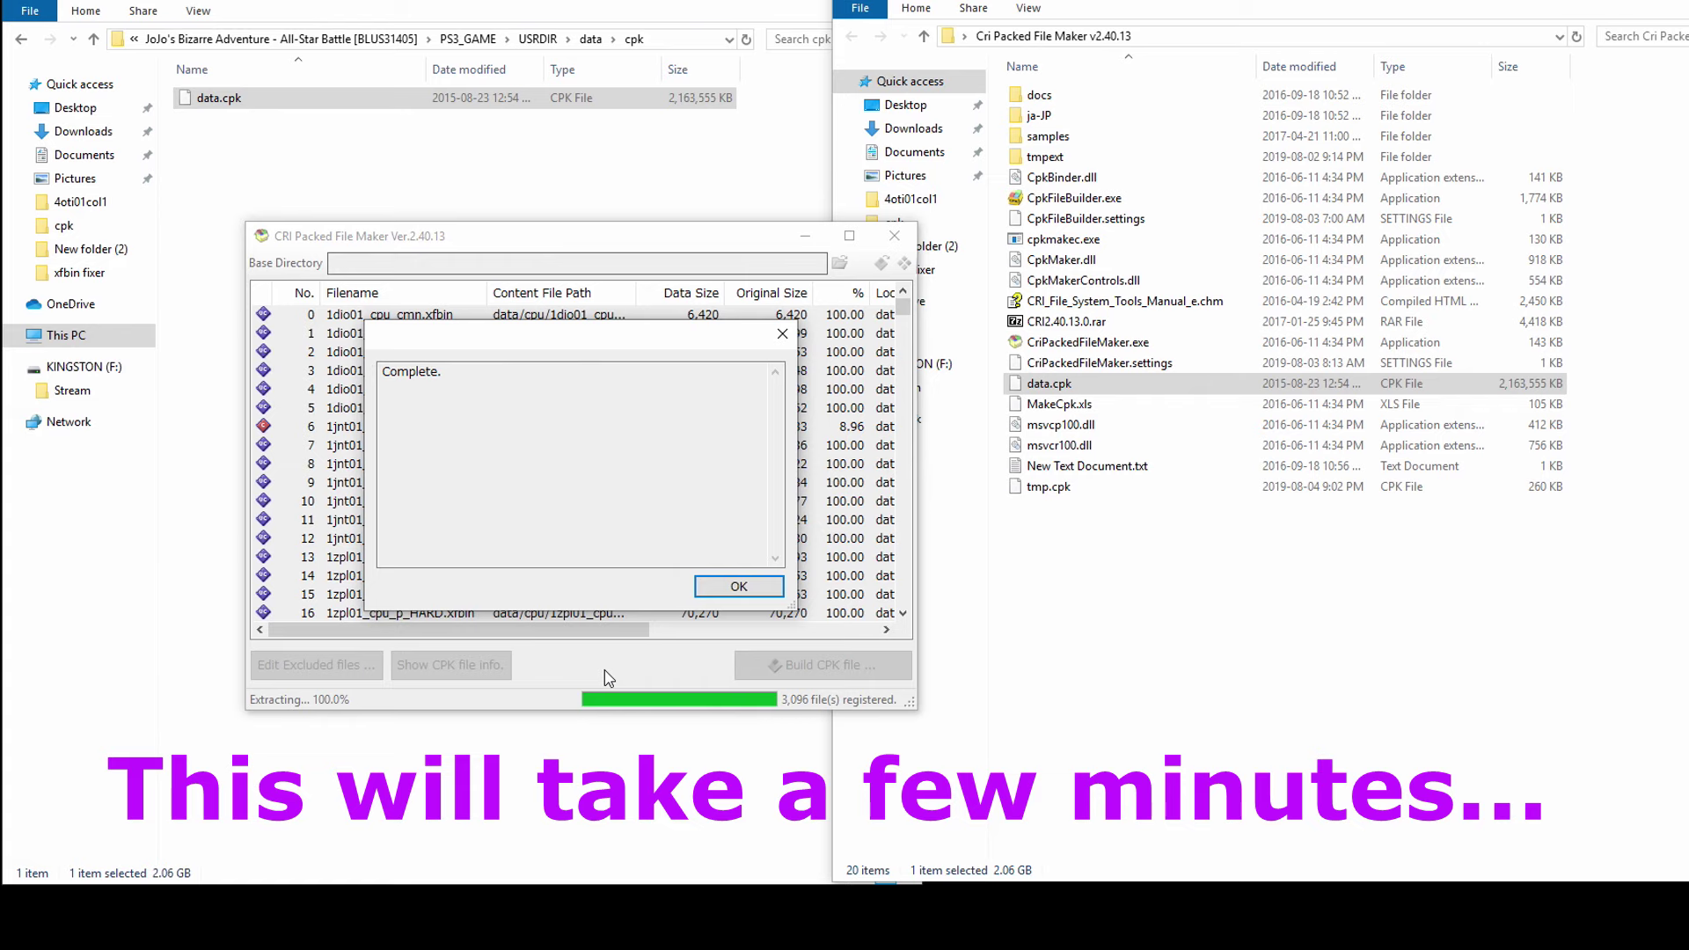
# - Copy 5bct01col0.xfbin from ASB\data\spc into New folder (2)
pyautogui.click(739, 586)
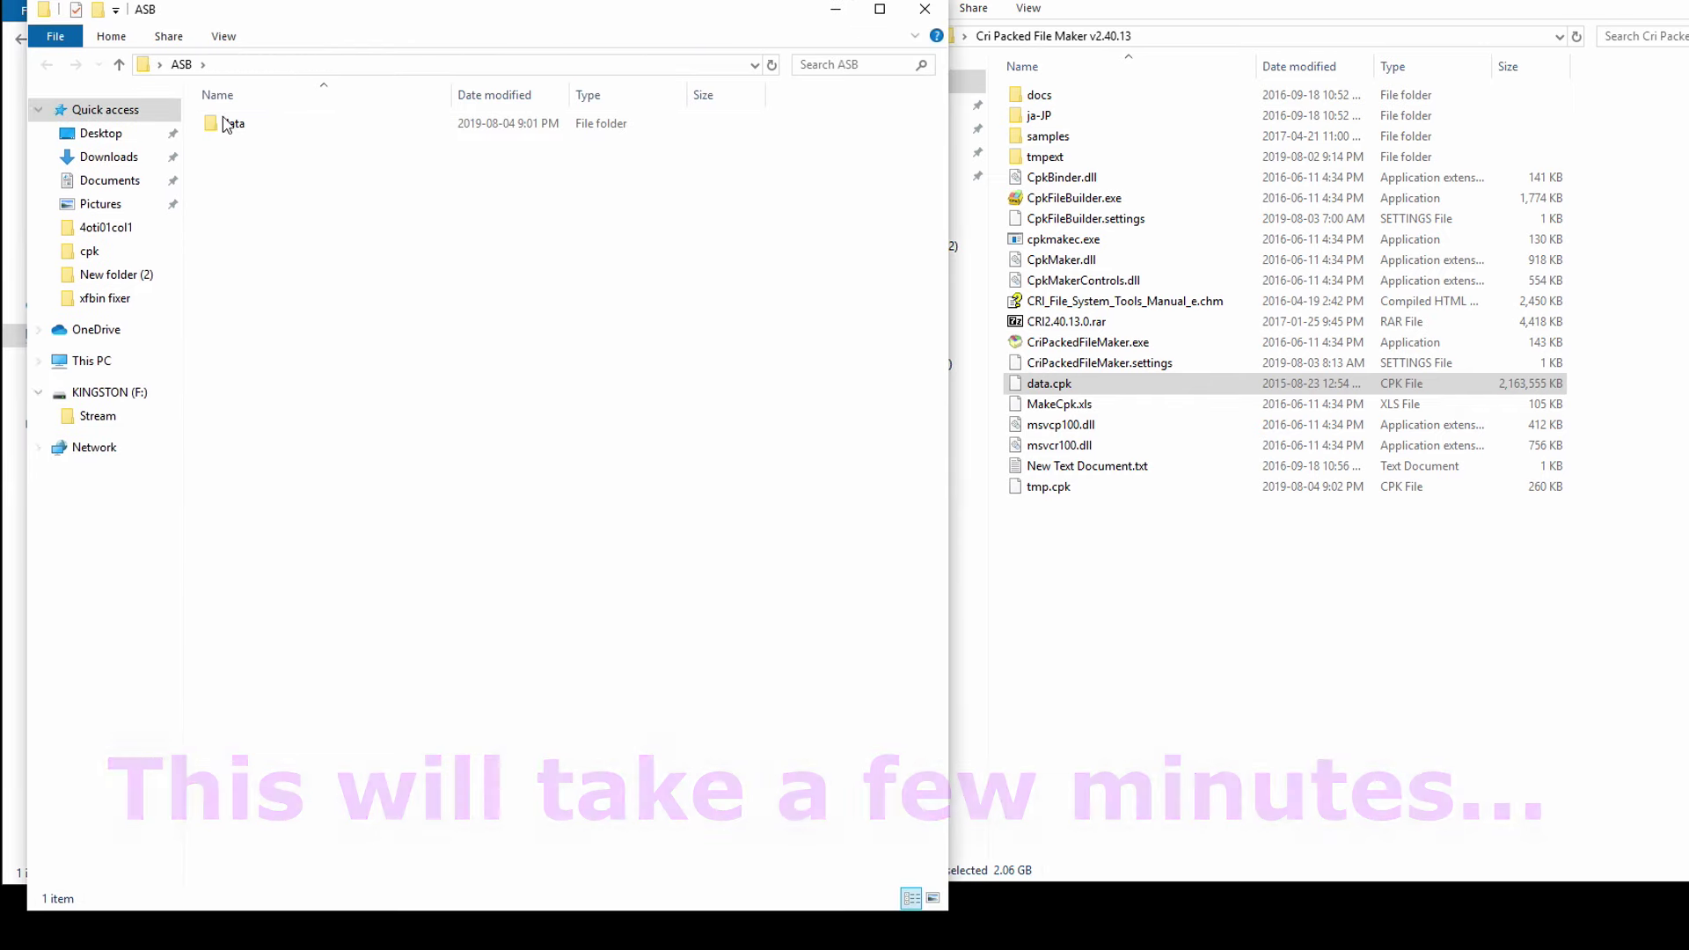
pyautogui.doubleClick(233, 123)
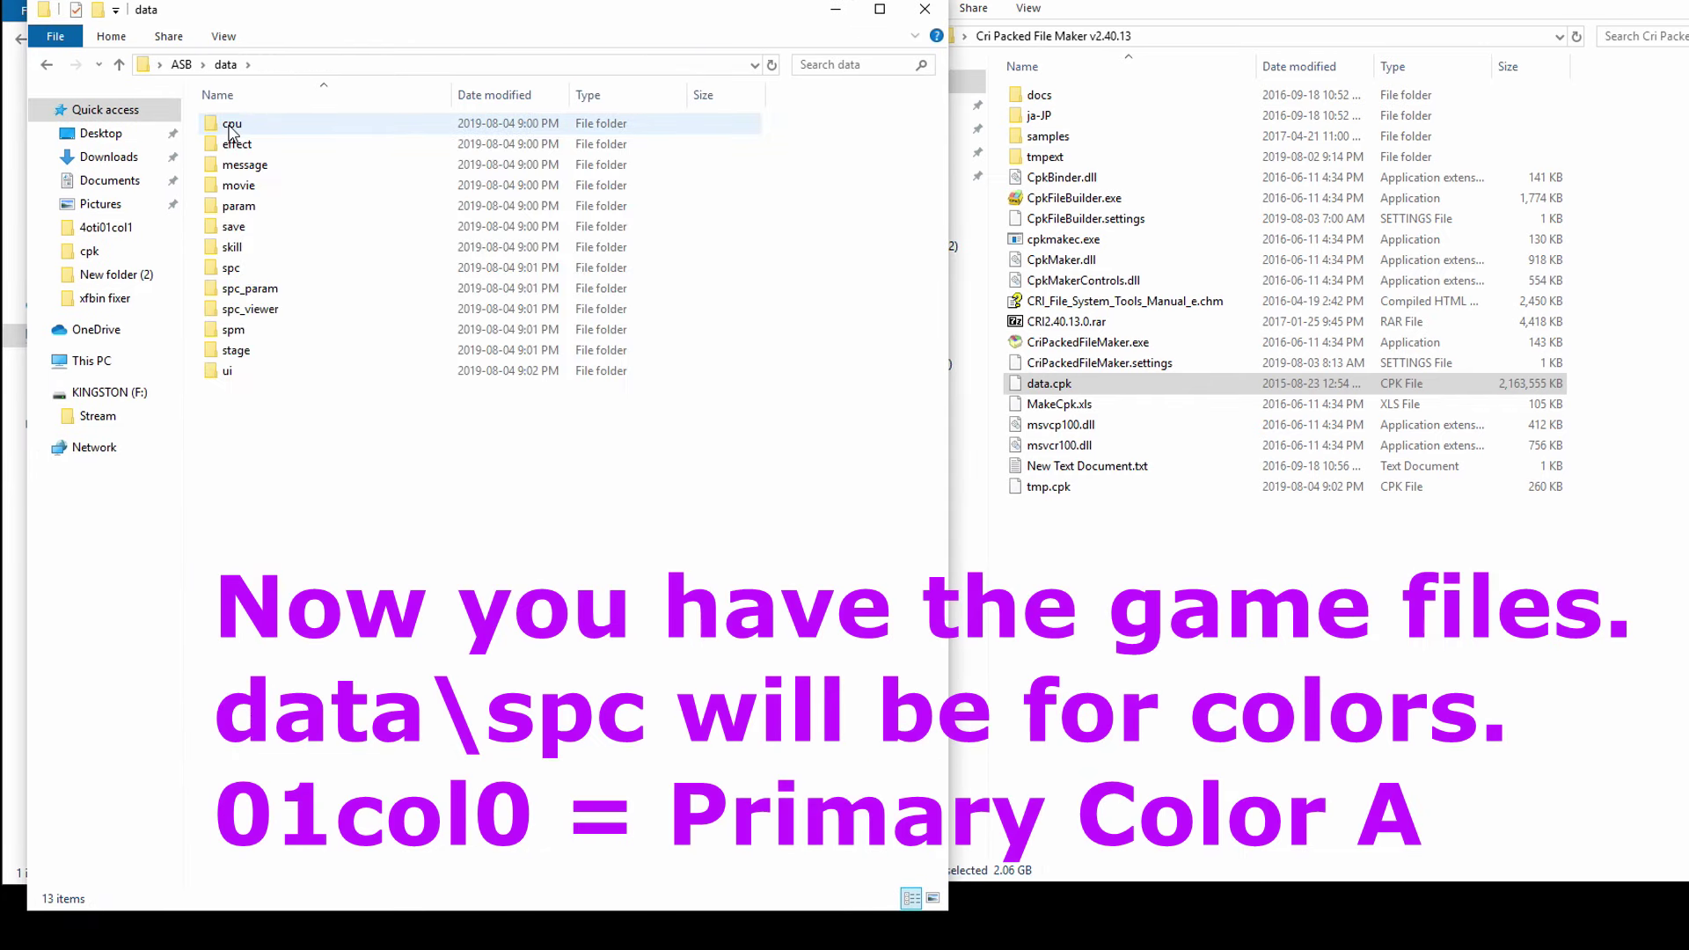
pyautogui.doubleClick(240, 269)
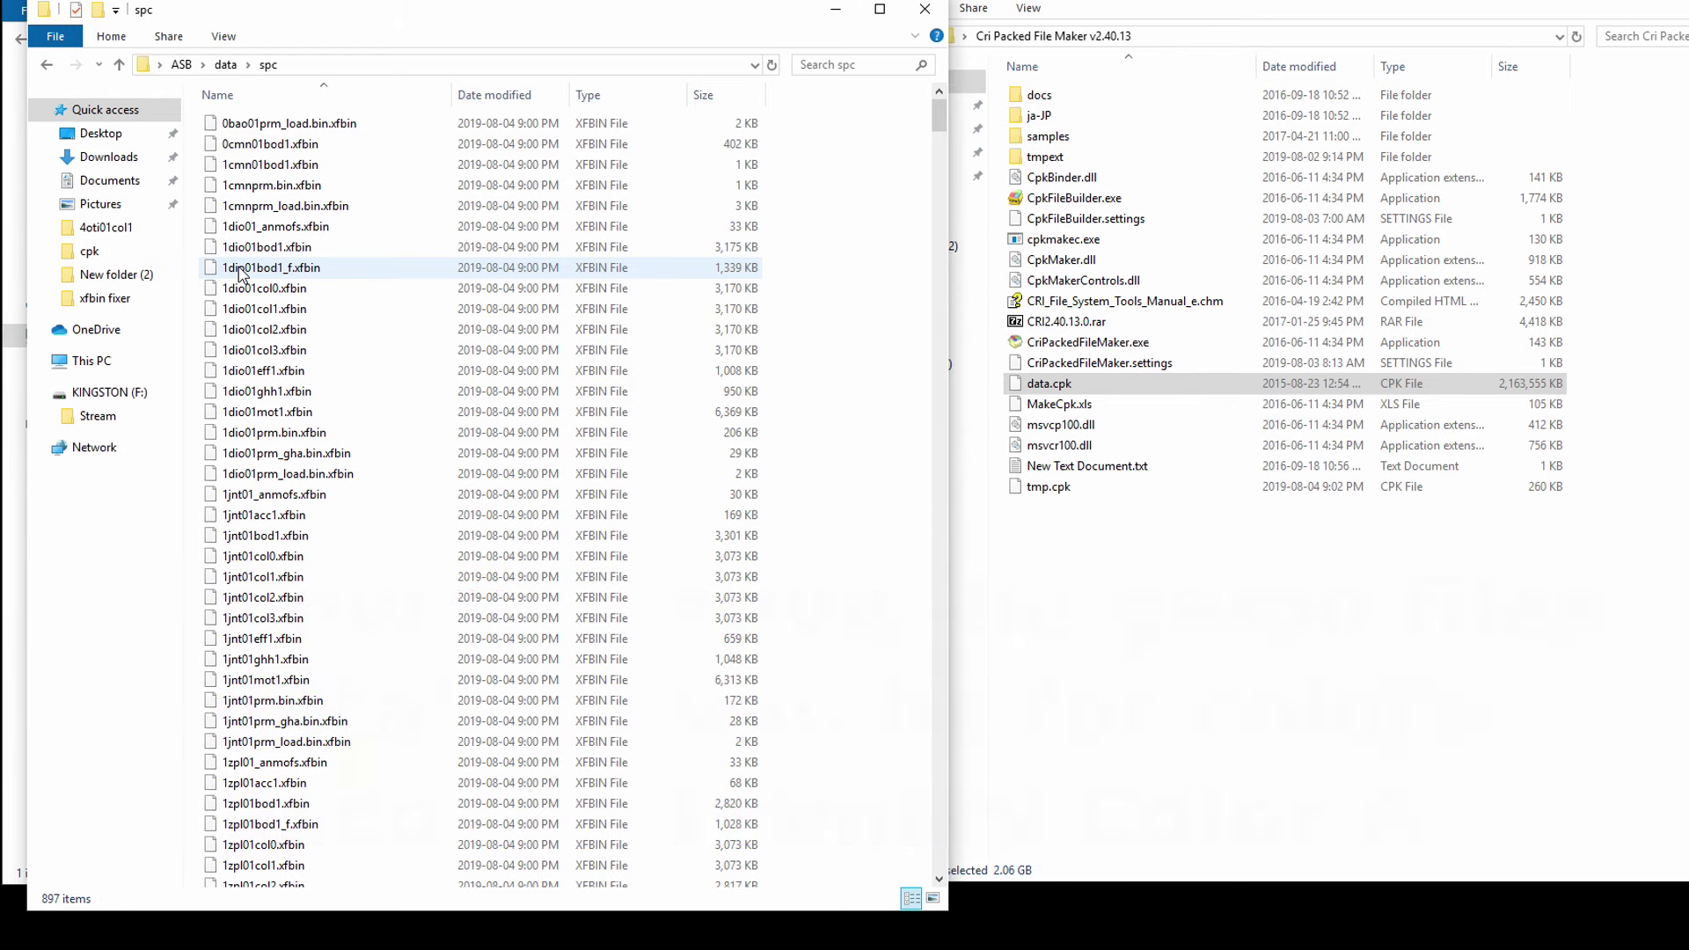
pyautogui.press('5')
pyautogui.click(447, 532)
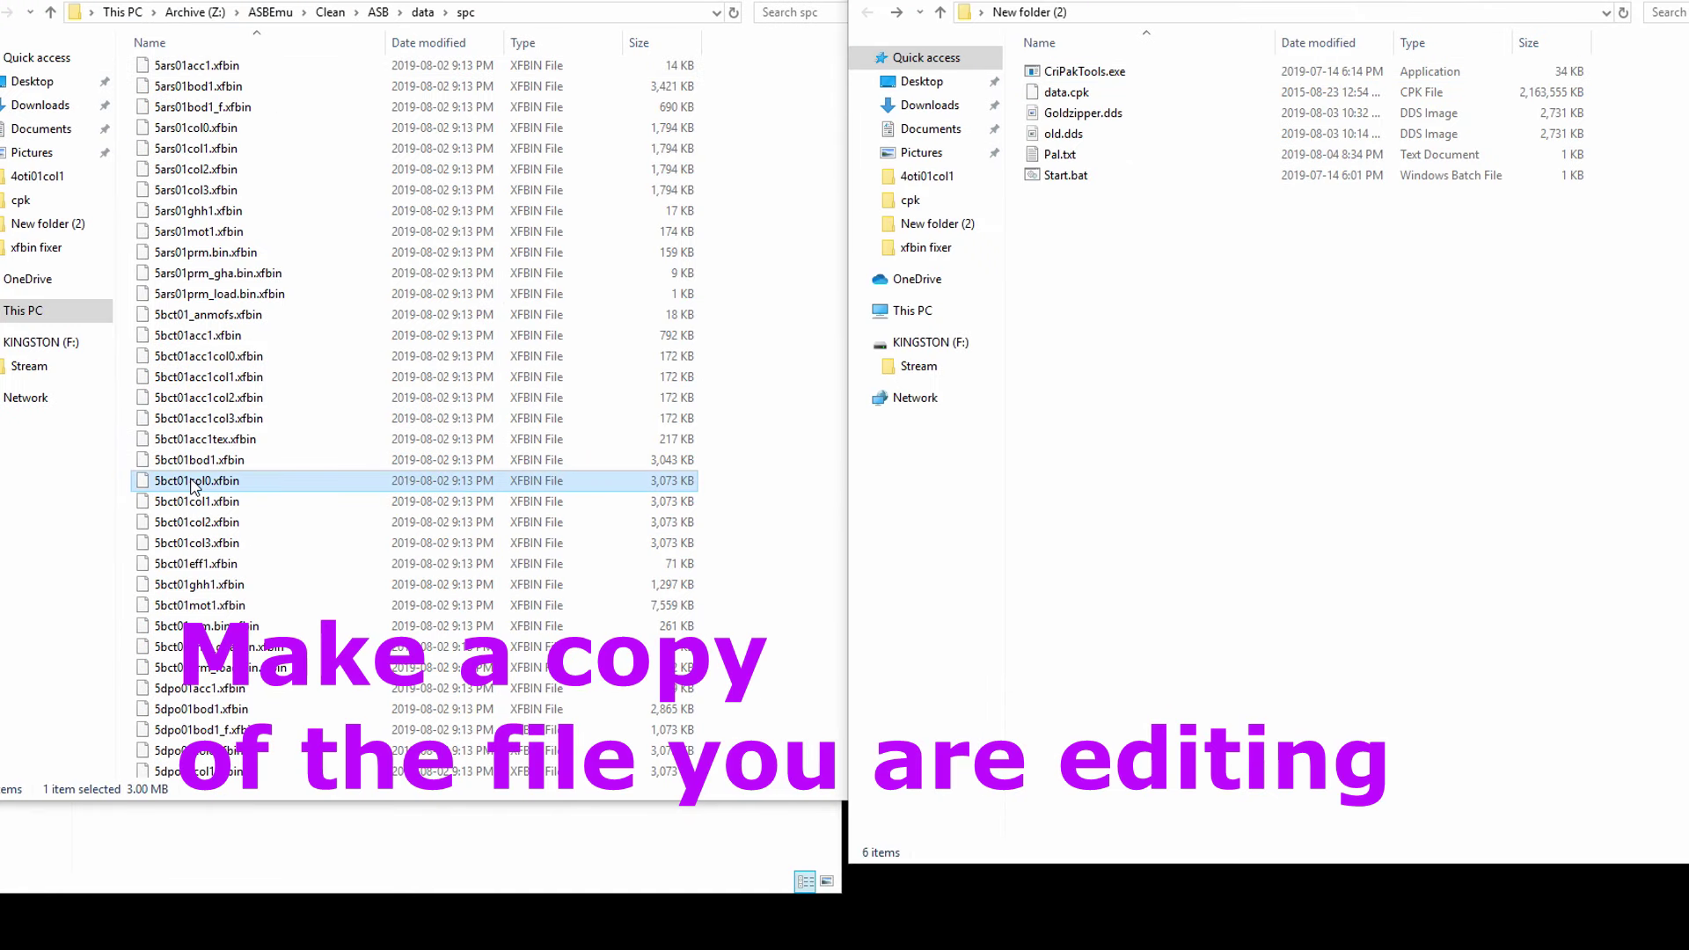
pyautogui.moveTo(220, 480); pyautogui.dragTo(800, 444)
pyautogui.moveTo(800, 444); pyautogui.dragTo(1157, 407, button='right')
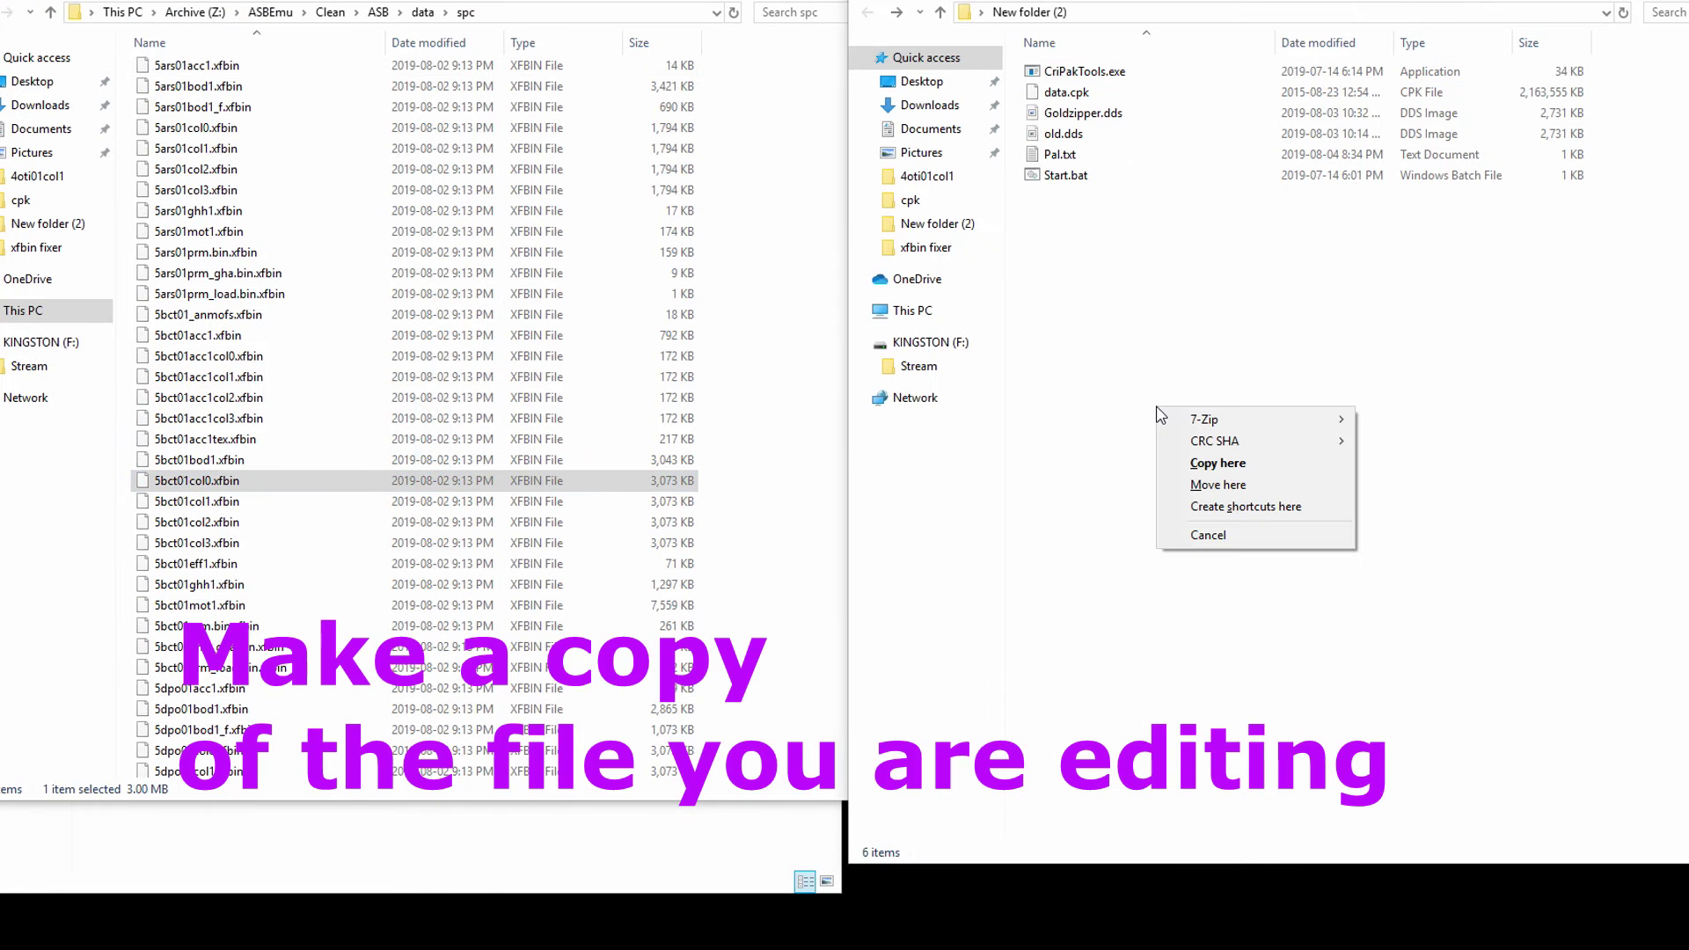
pyautogui.click(1196, 463)
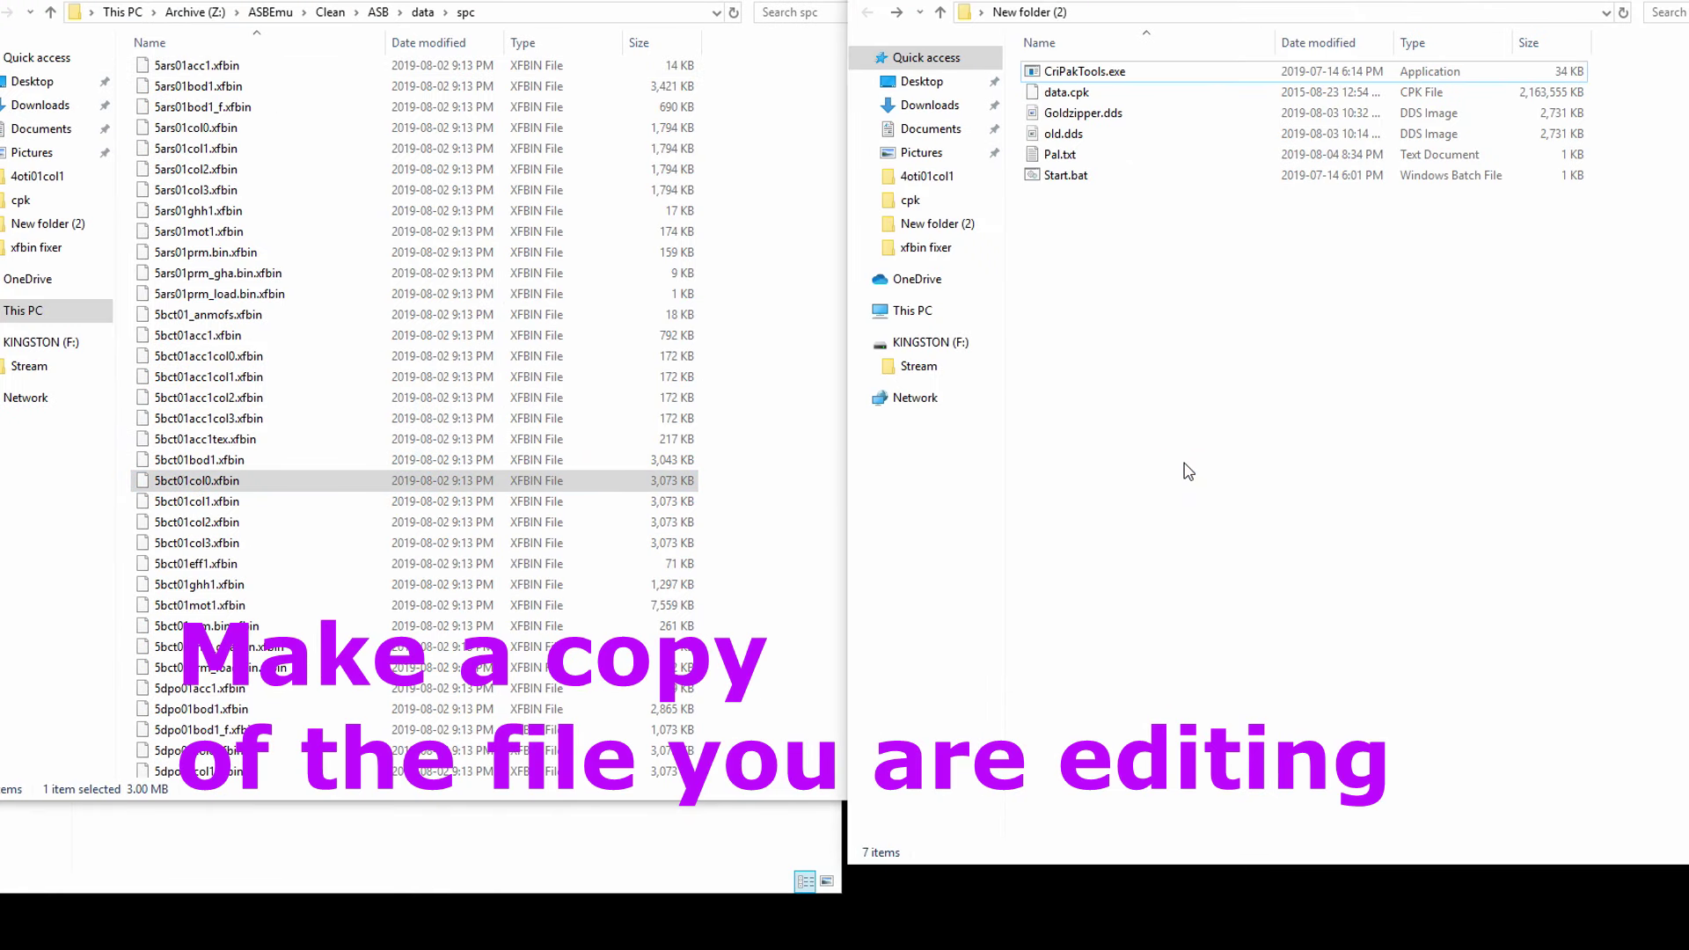
pyautogui.rightClick(1055, 73)
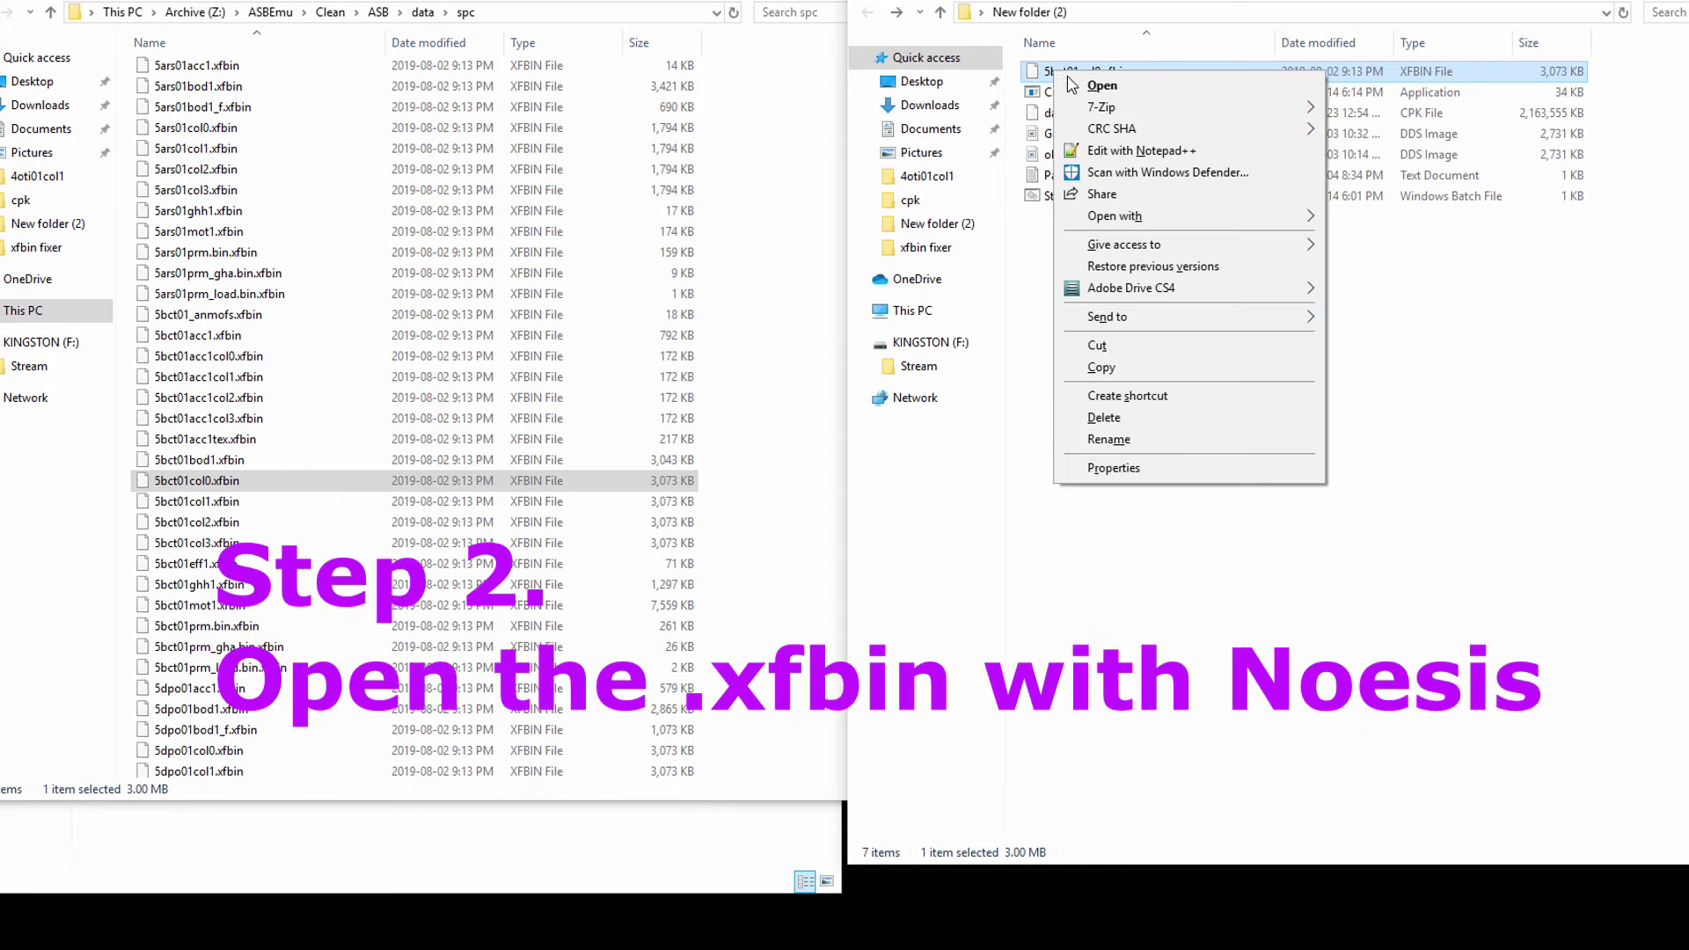
# - Open the copied 5bct01col0.xfbin in Noesis and pause its preview animation
pyautogui.moveTo(1183, 225)
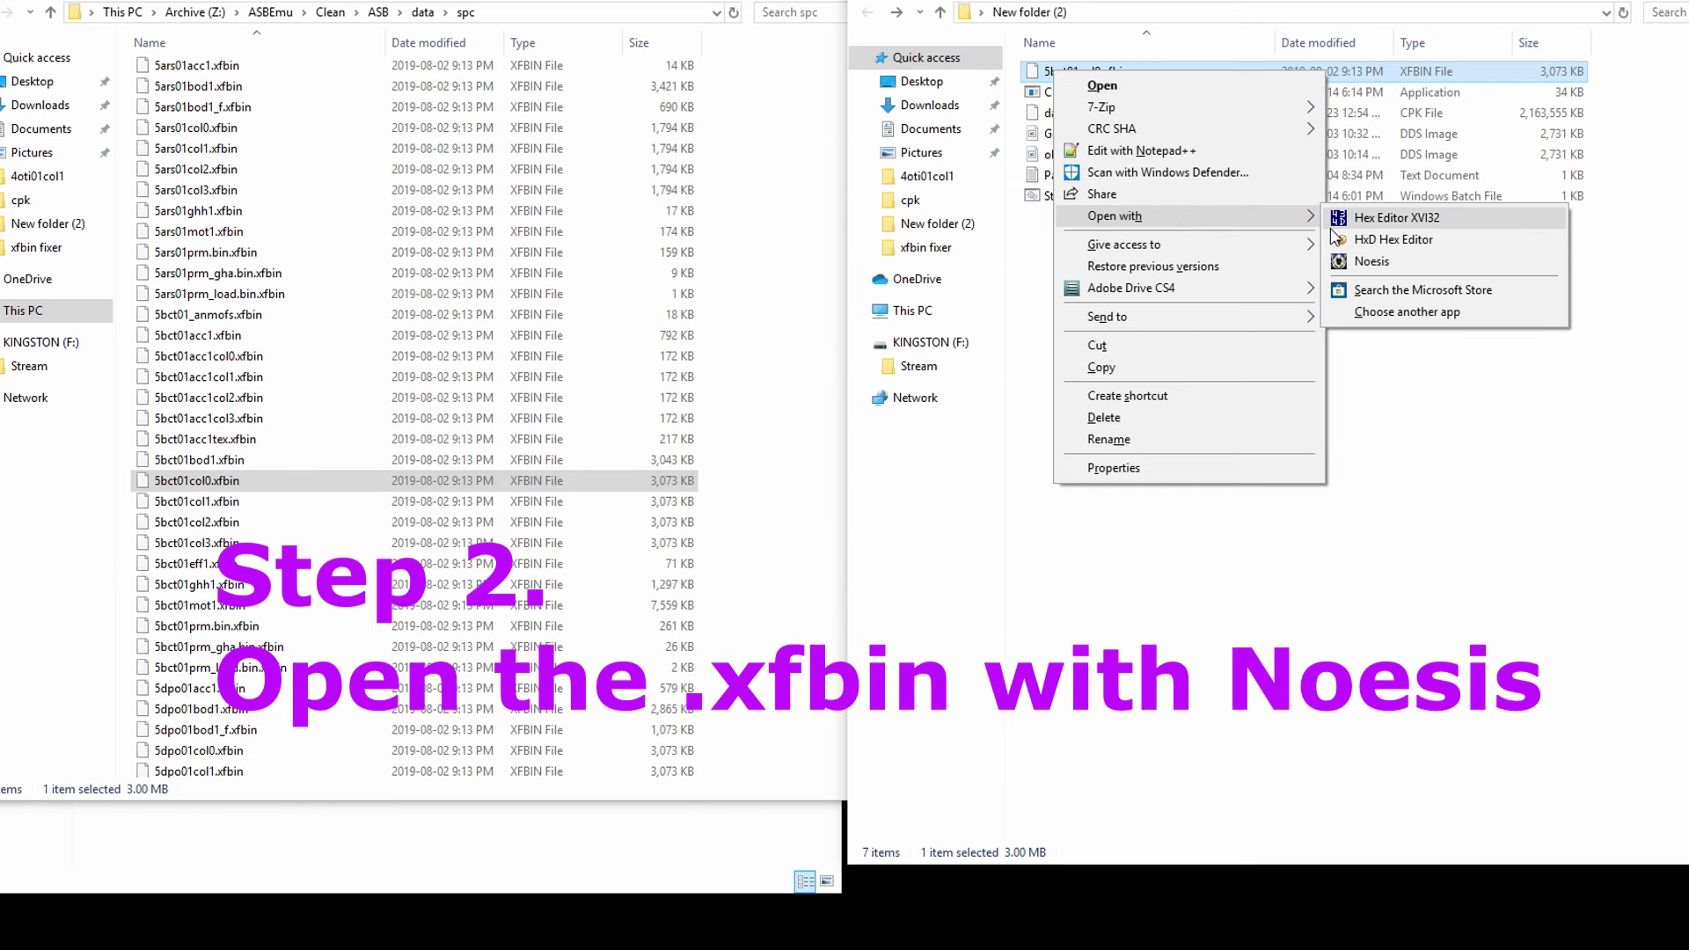
pyautogui.click(1346, 262)
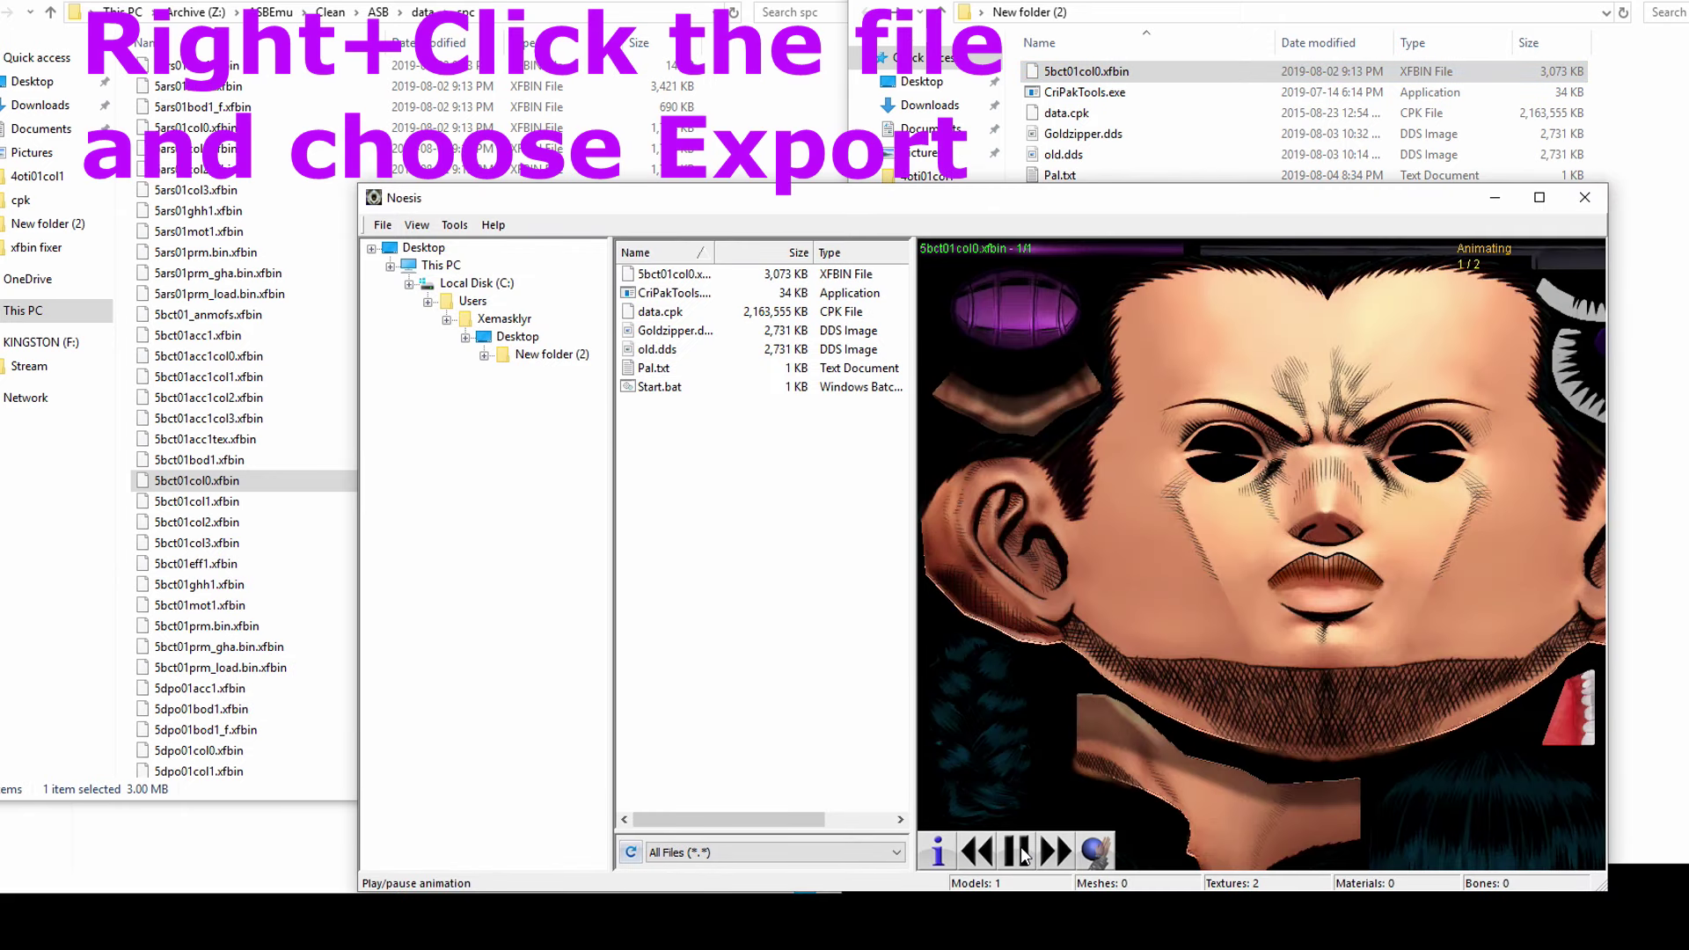
pyautogui.click(1020, 852)
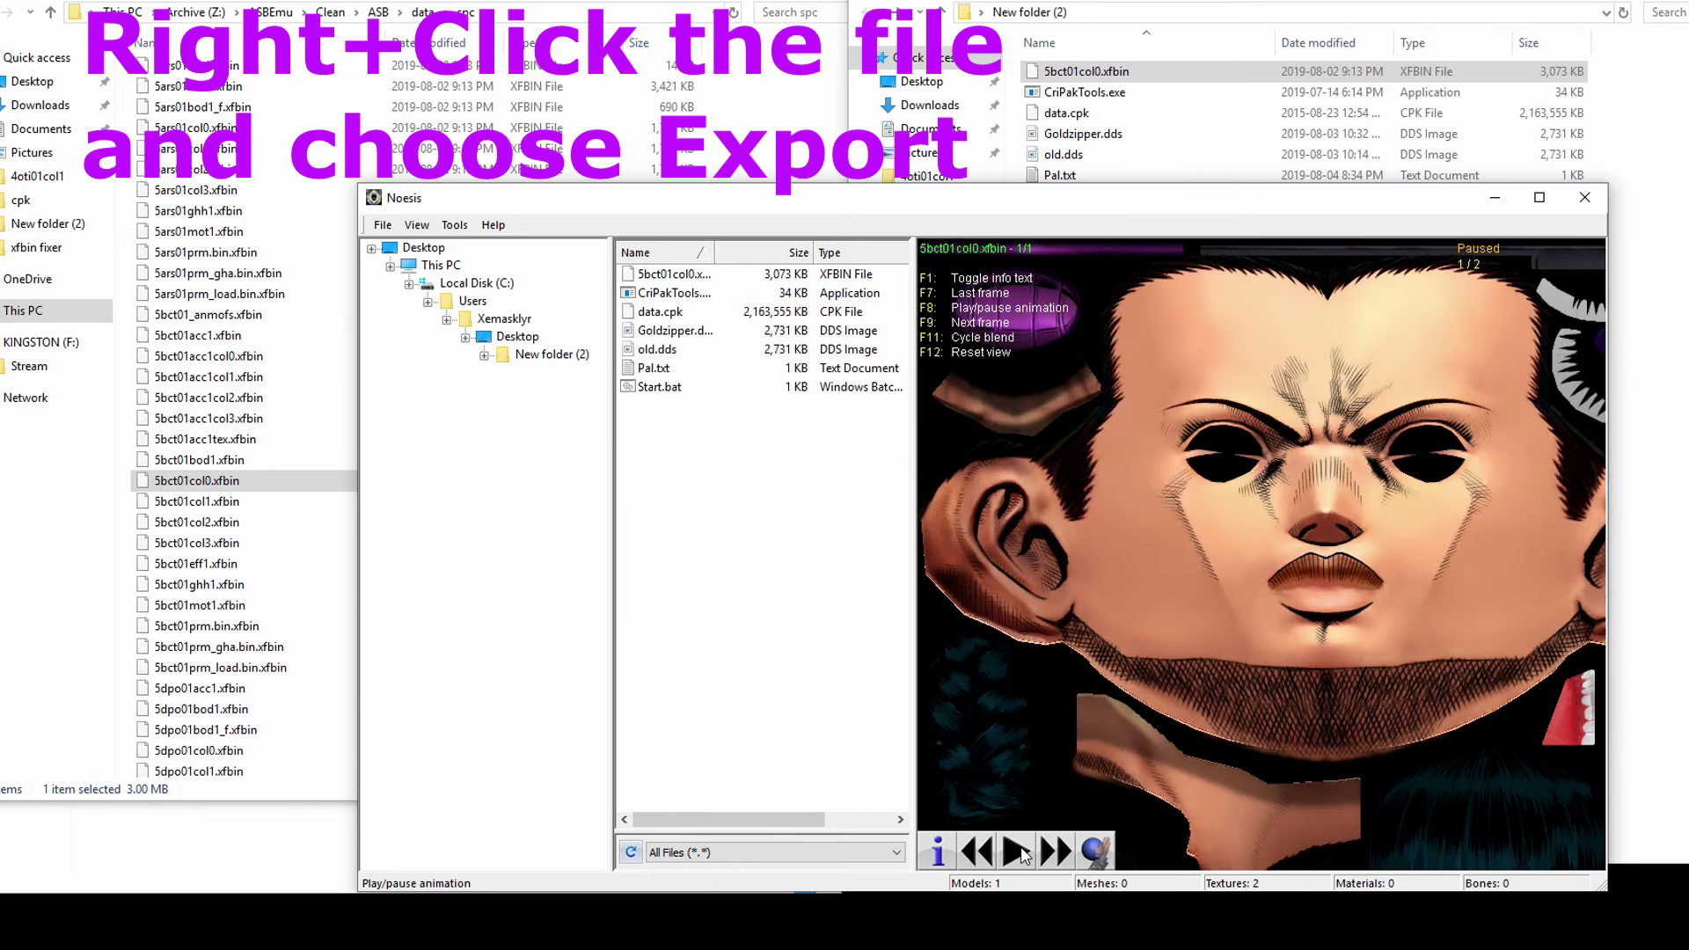
# - Export the model as .obj WaveFront OBJ, writing out ntxr000.dds and ntxr001.dds
pyautogui.rightClick(639, 278)
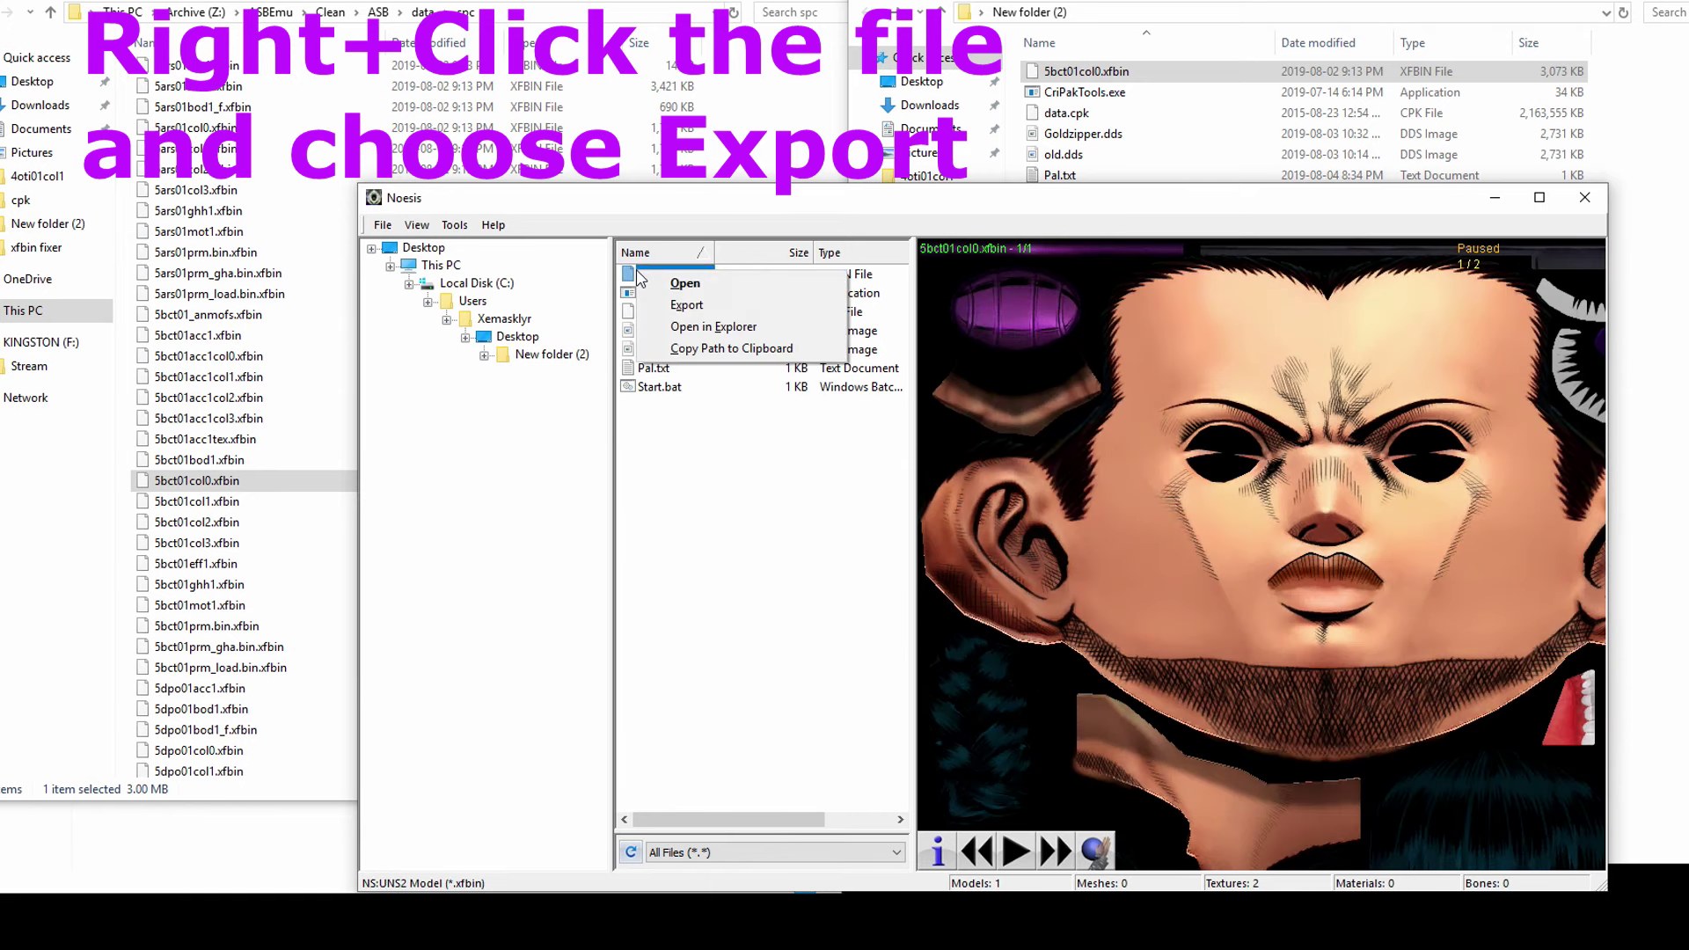
pyautogui.click(673, 305)
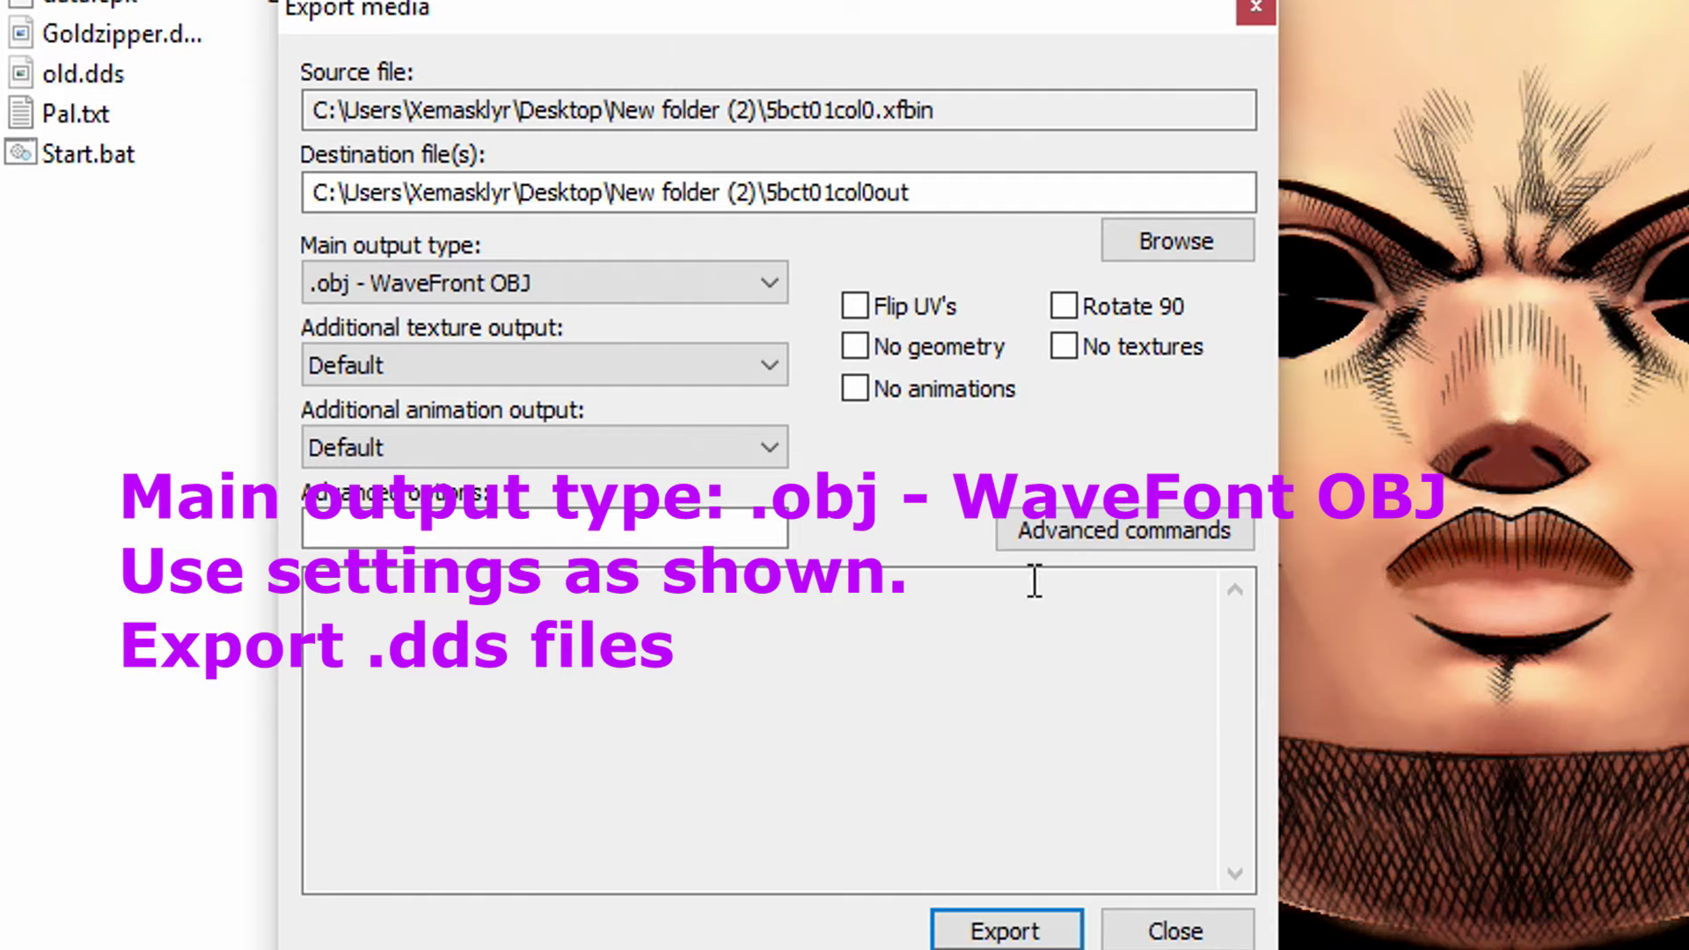
pyautogui.click(1040, 931)
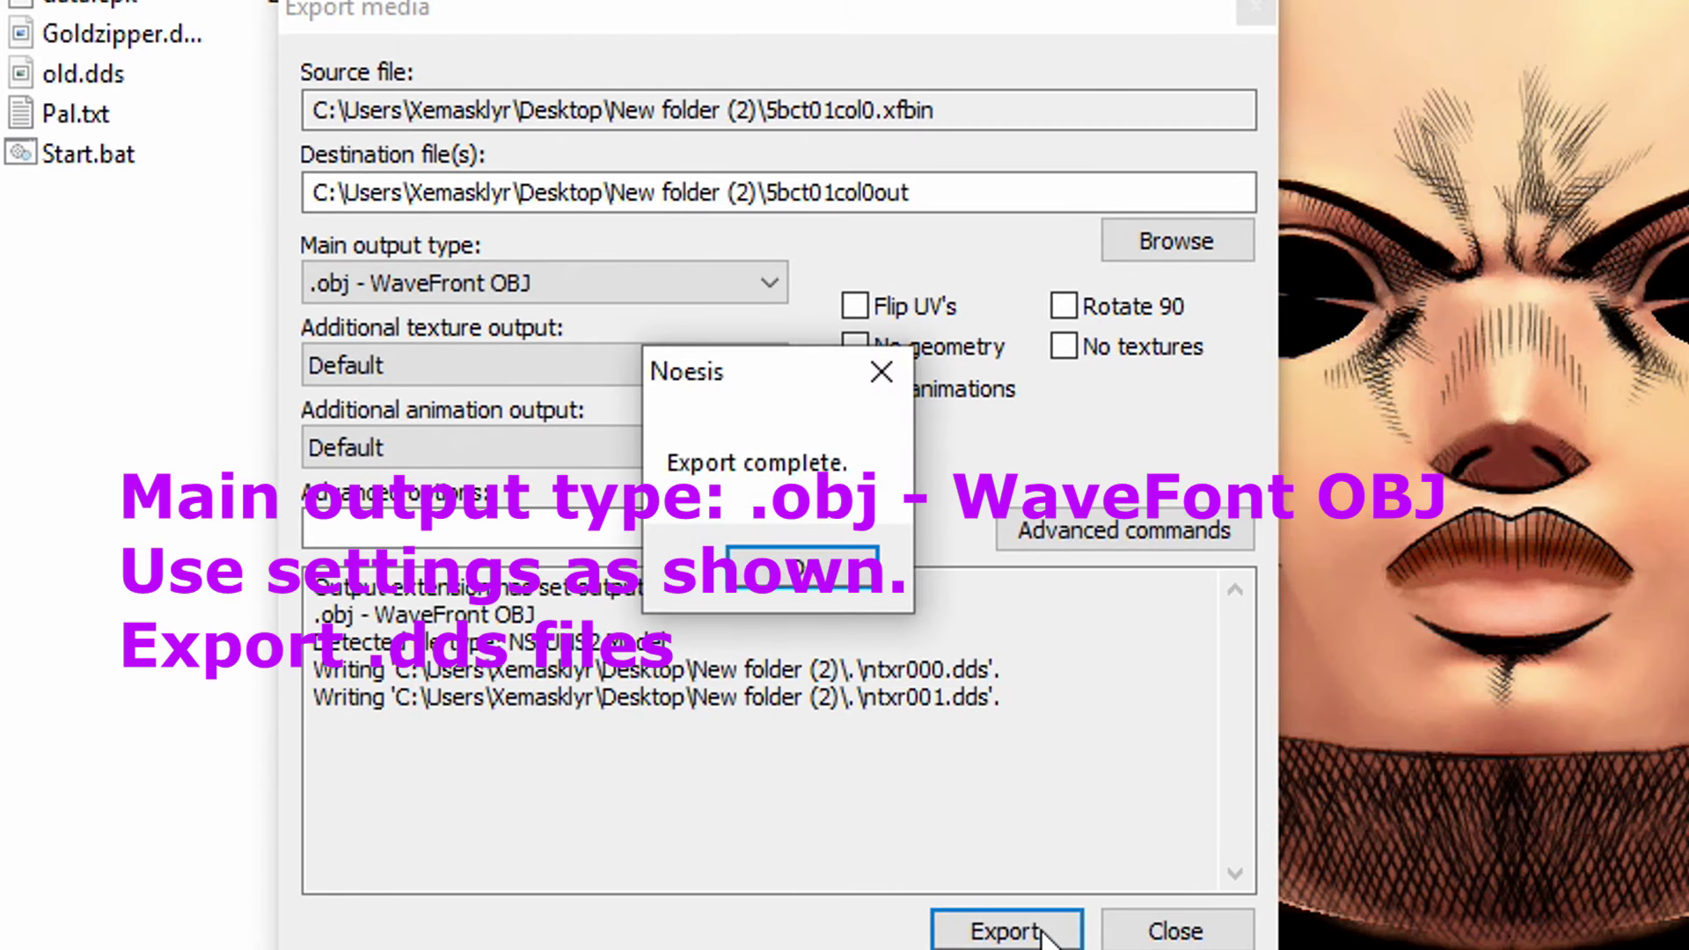
pyautogui.click(801, 568)
pyautogui.click(1175, 931)
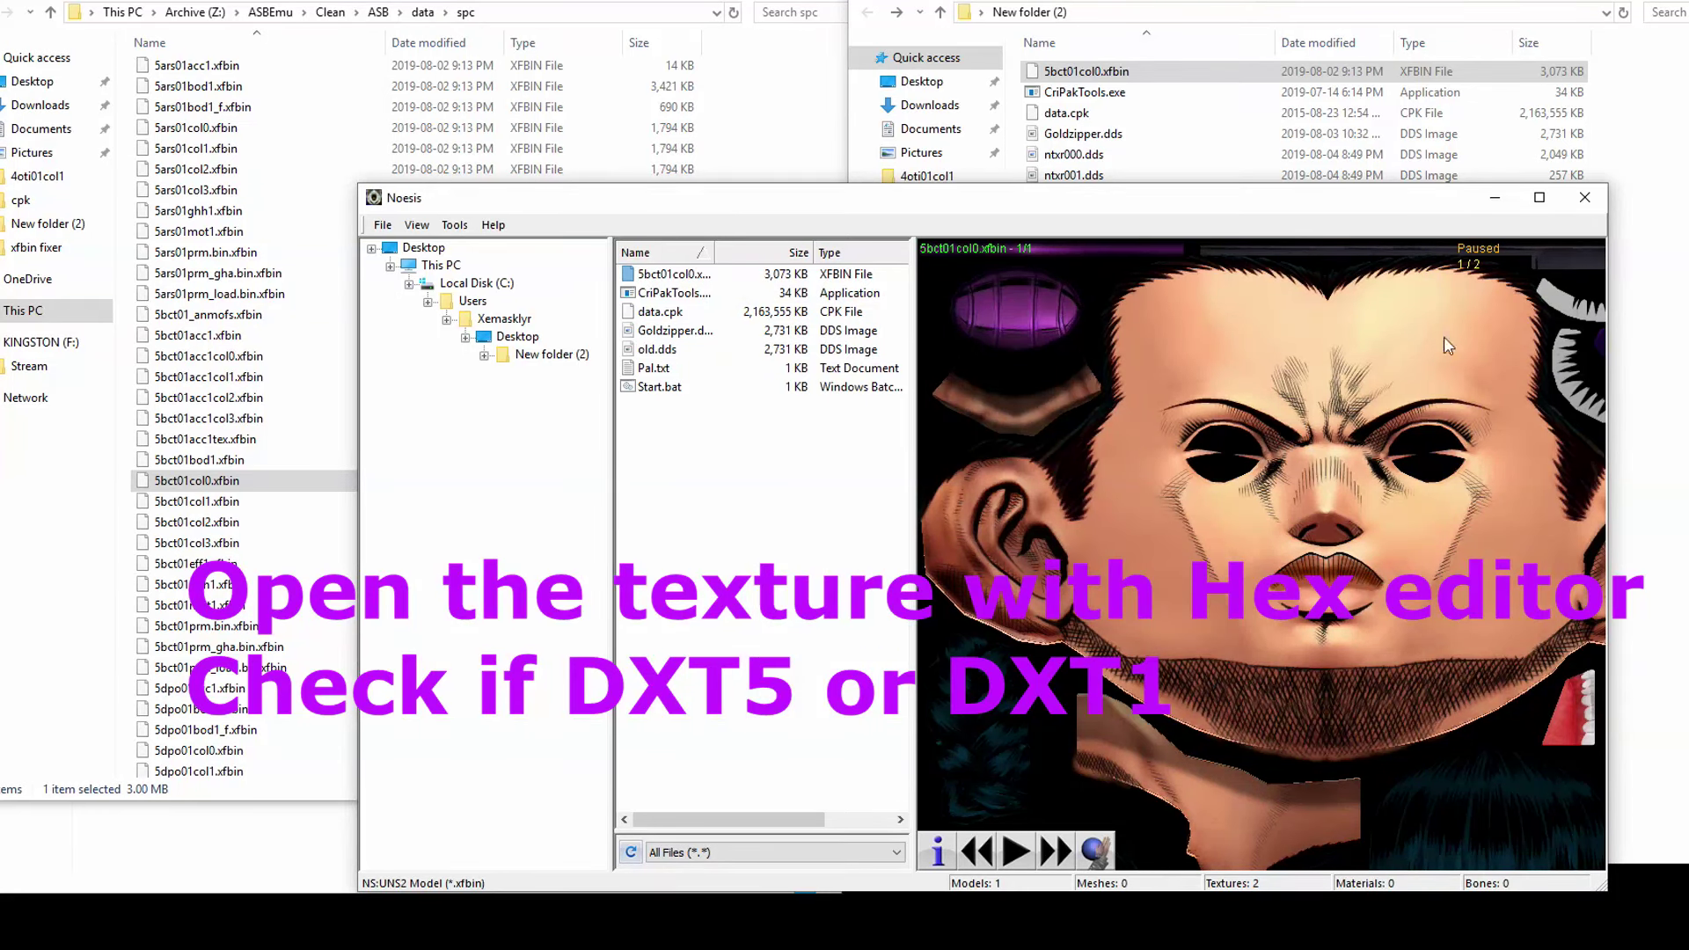
# - Open ntxr000.dds in HxD and select the DXT5 compression tag in its header
pyautogui.click(1584, 197)
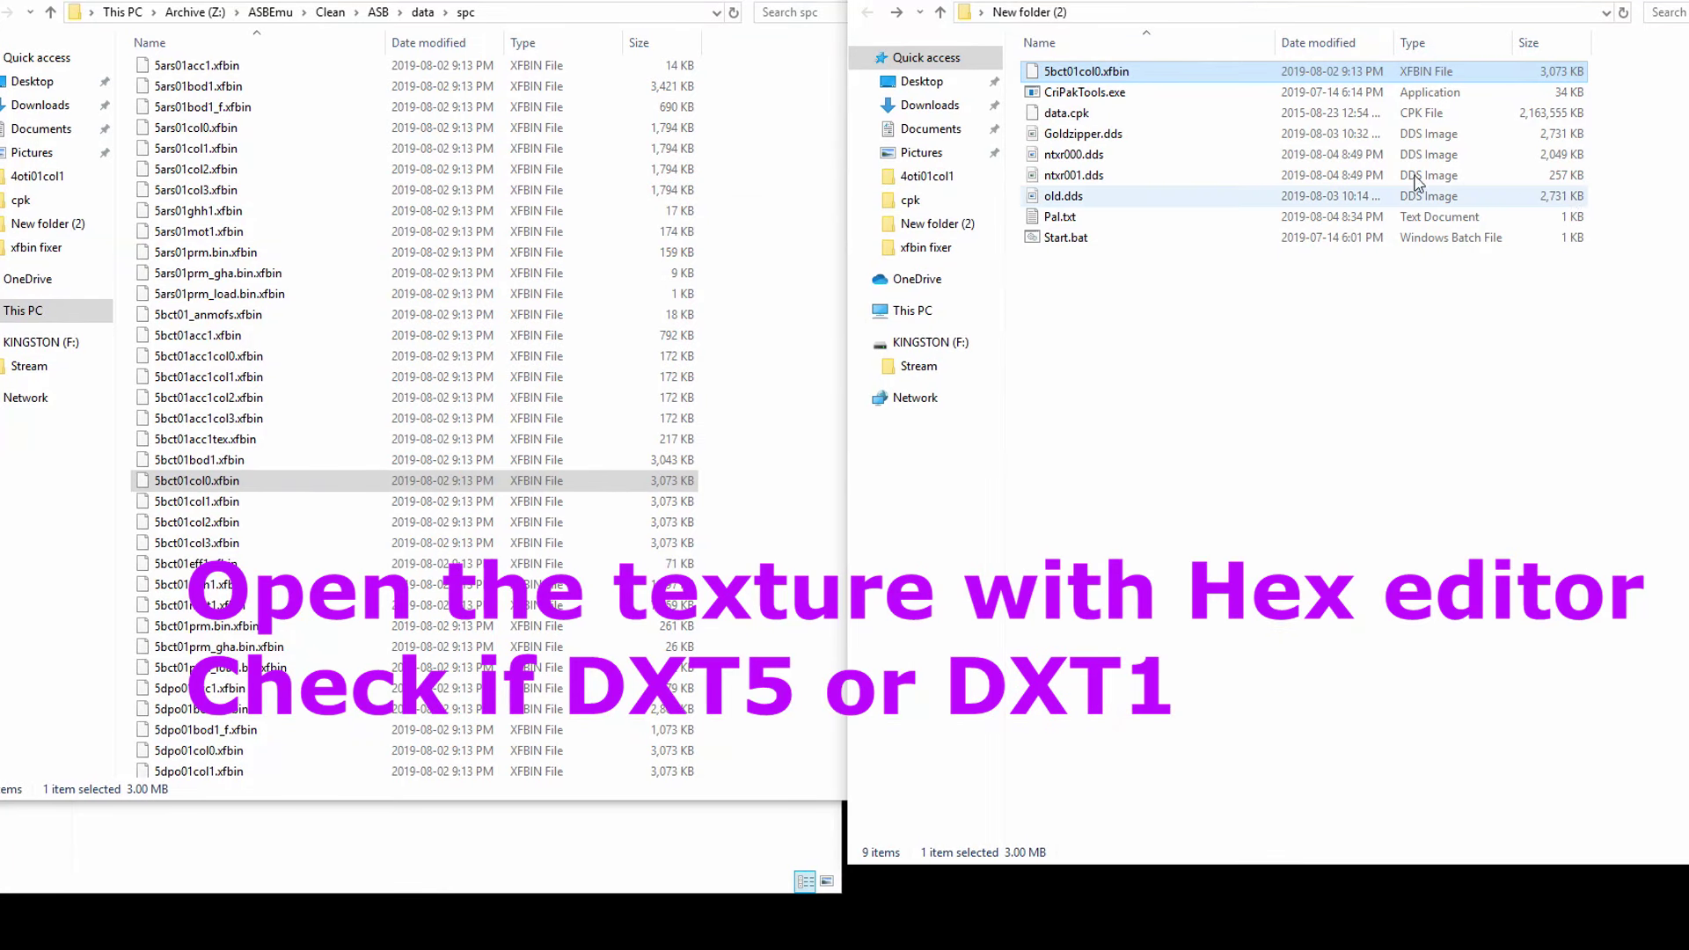
pyautogui.rightClick(1033, 159)
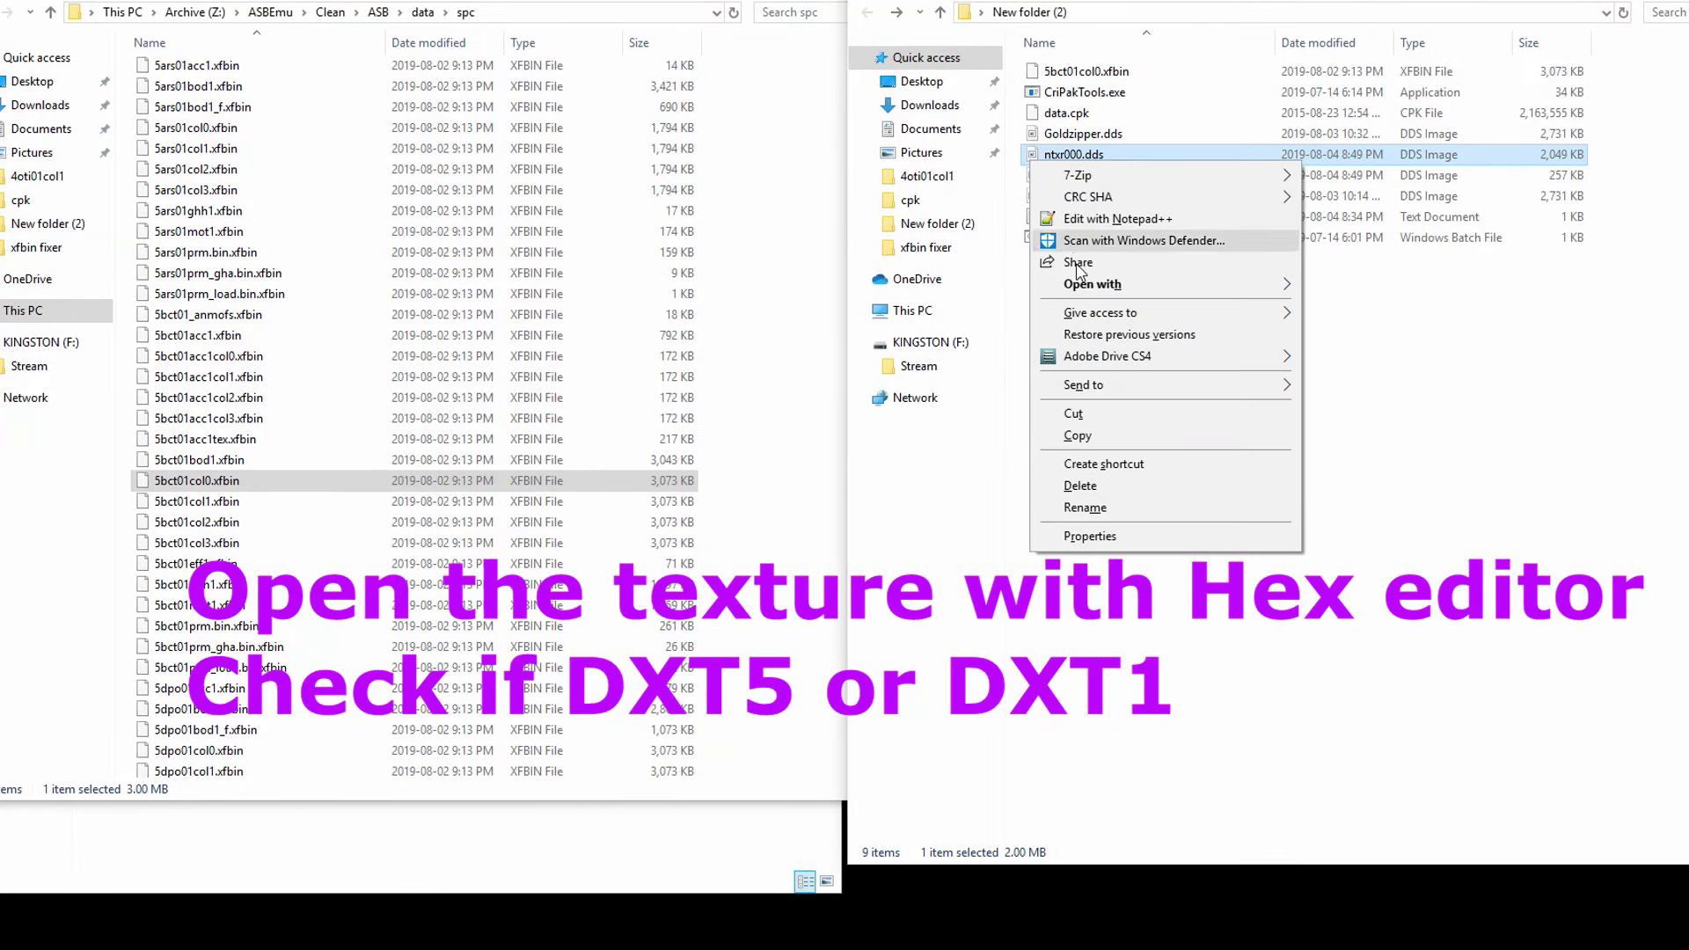
pyautogui.moveTo(1087, 292)
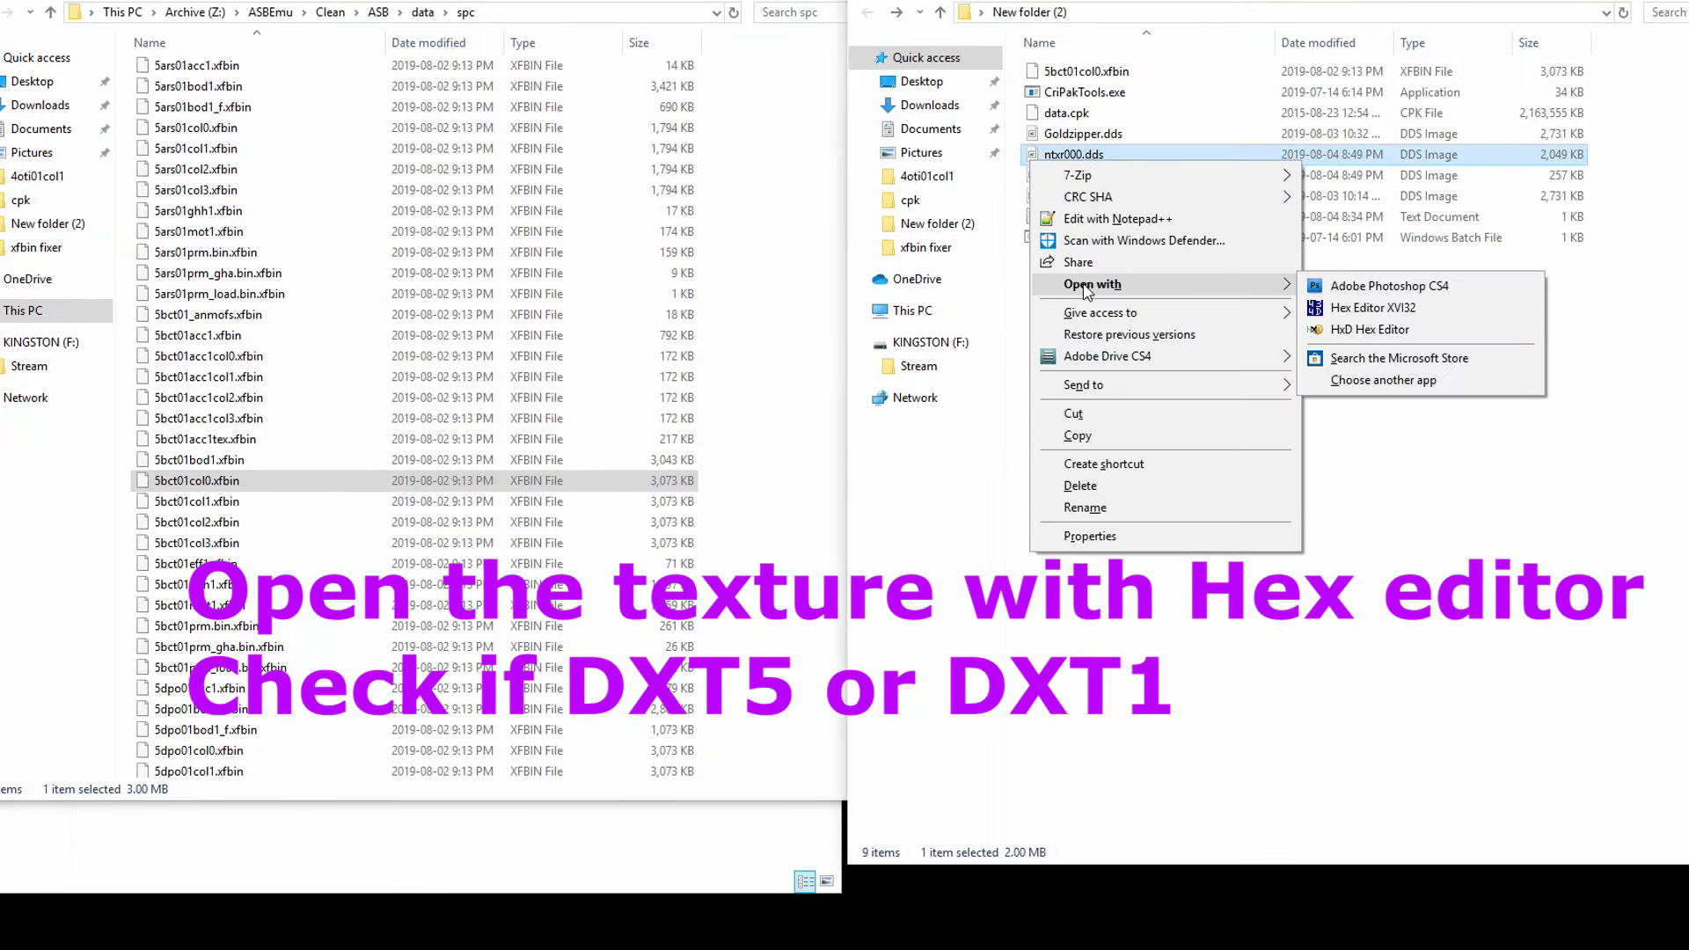
pyautogui.click(1353, 333)
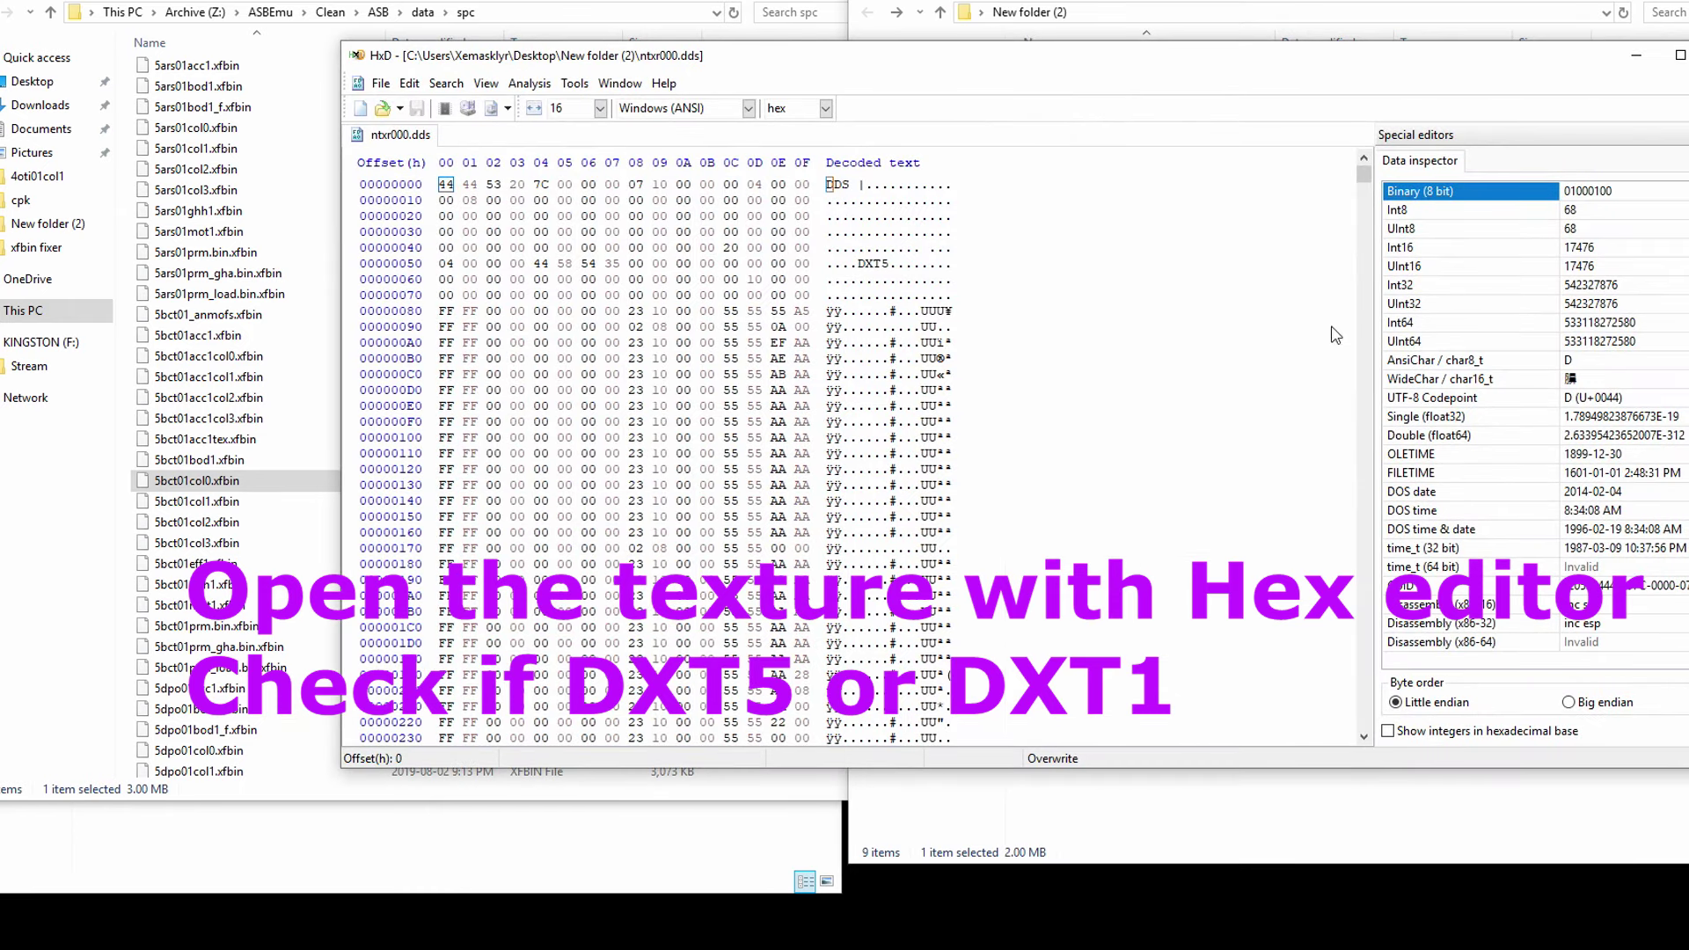
pyautogui.moveTo(853, 264); pyautogui.dragTo(926, 264)
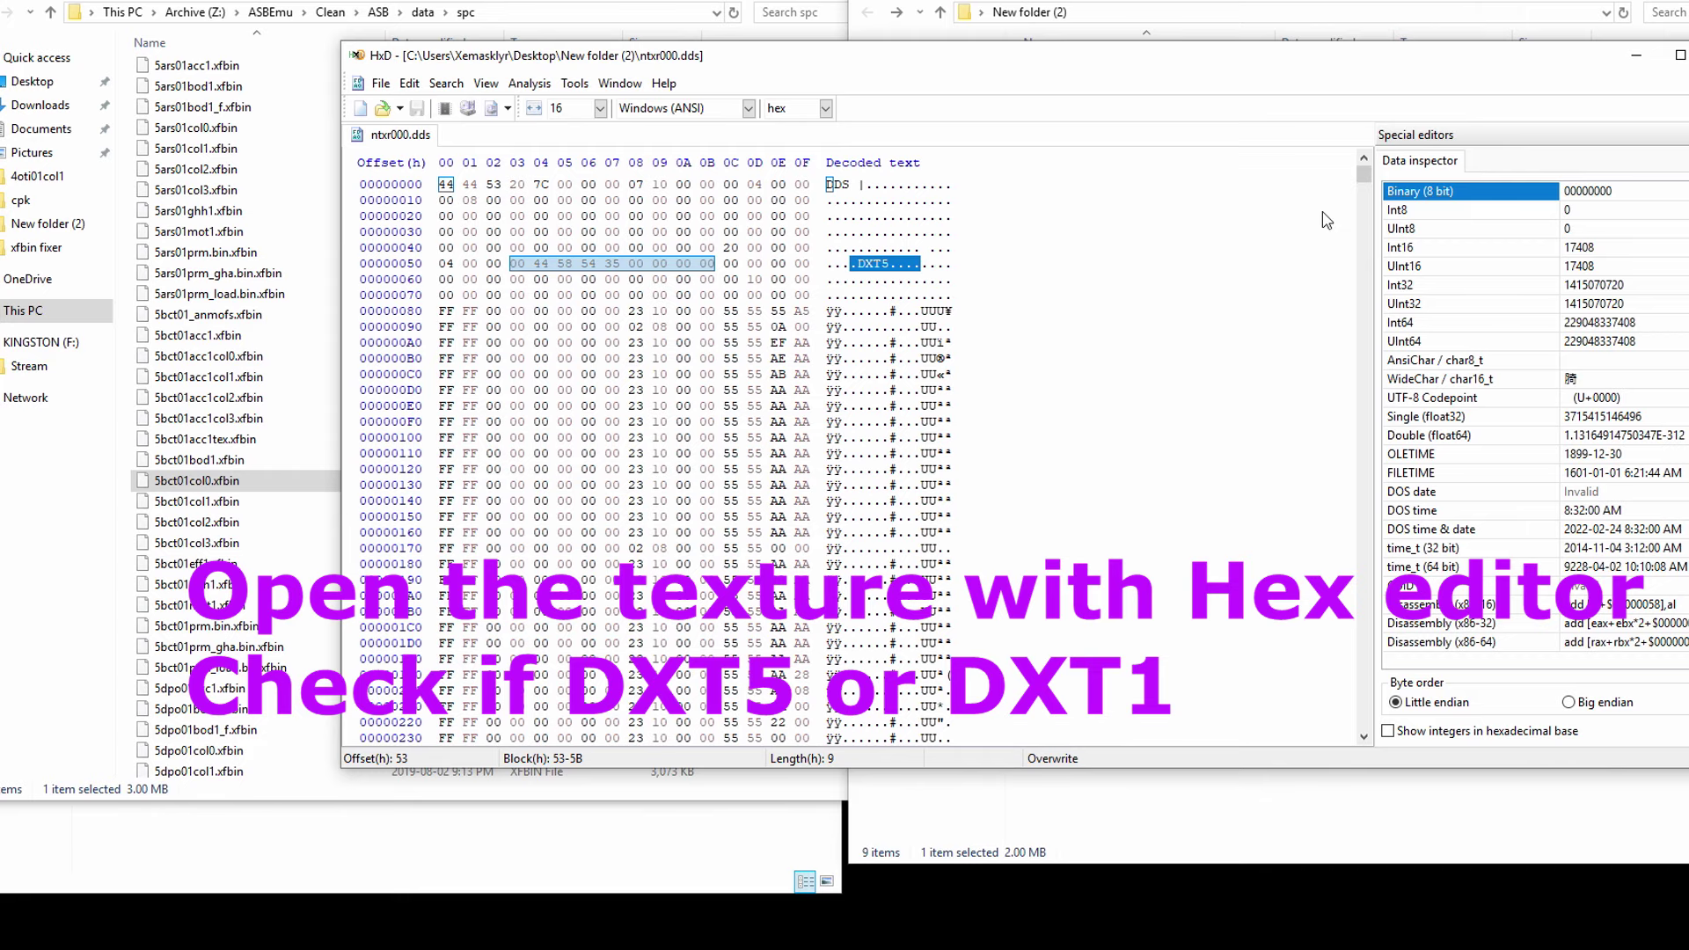
# - Open ntxr000.dds in Adobe Photoshop CS4, accepting the DDS import settings
pyautogui.hotkey('alt', 'F4')
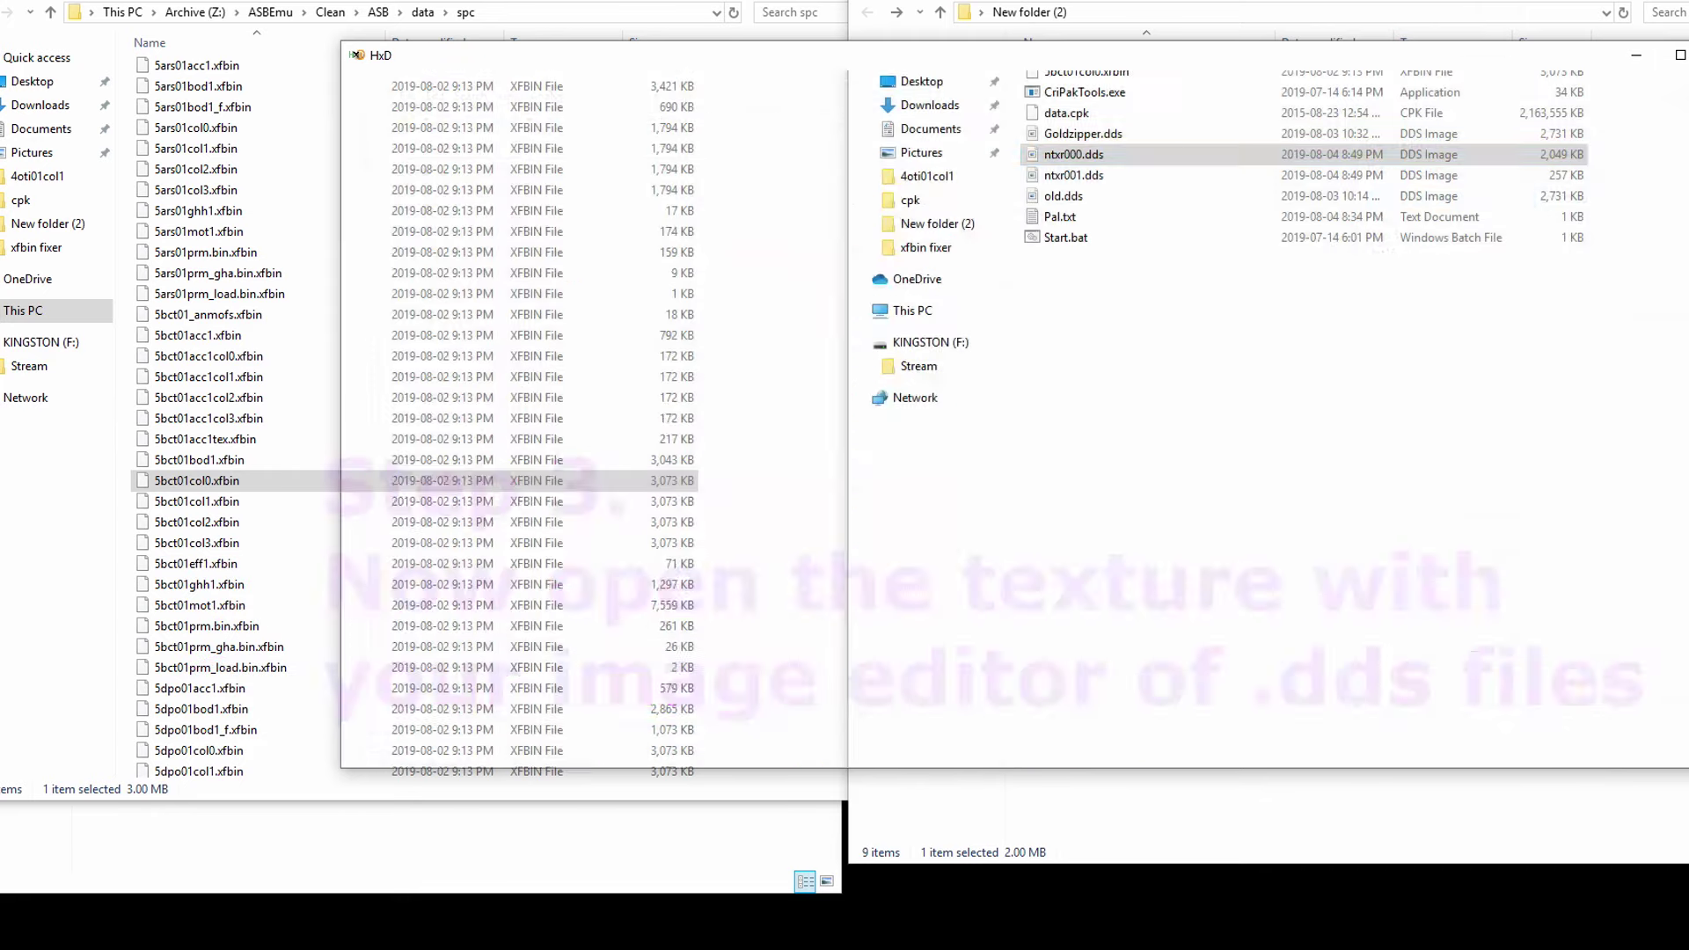
pyautogui.rightClick(1088, 156)
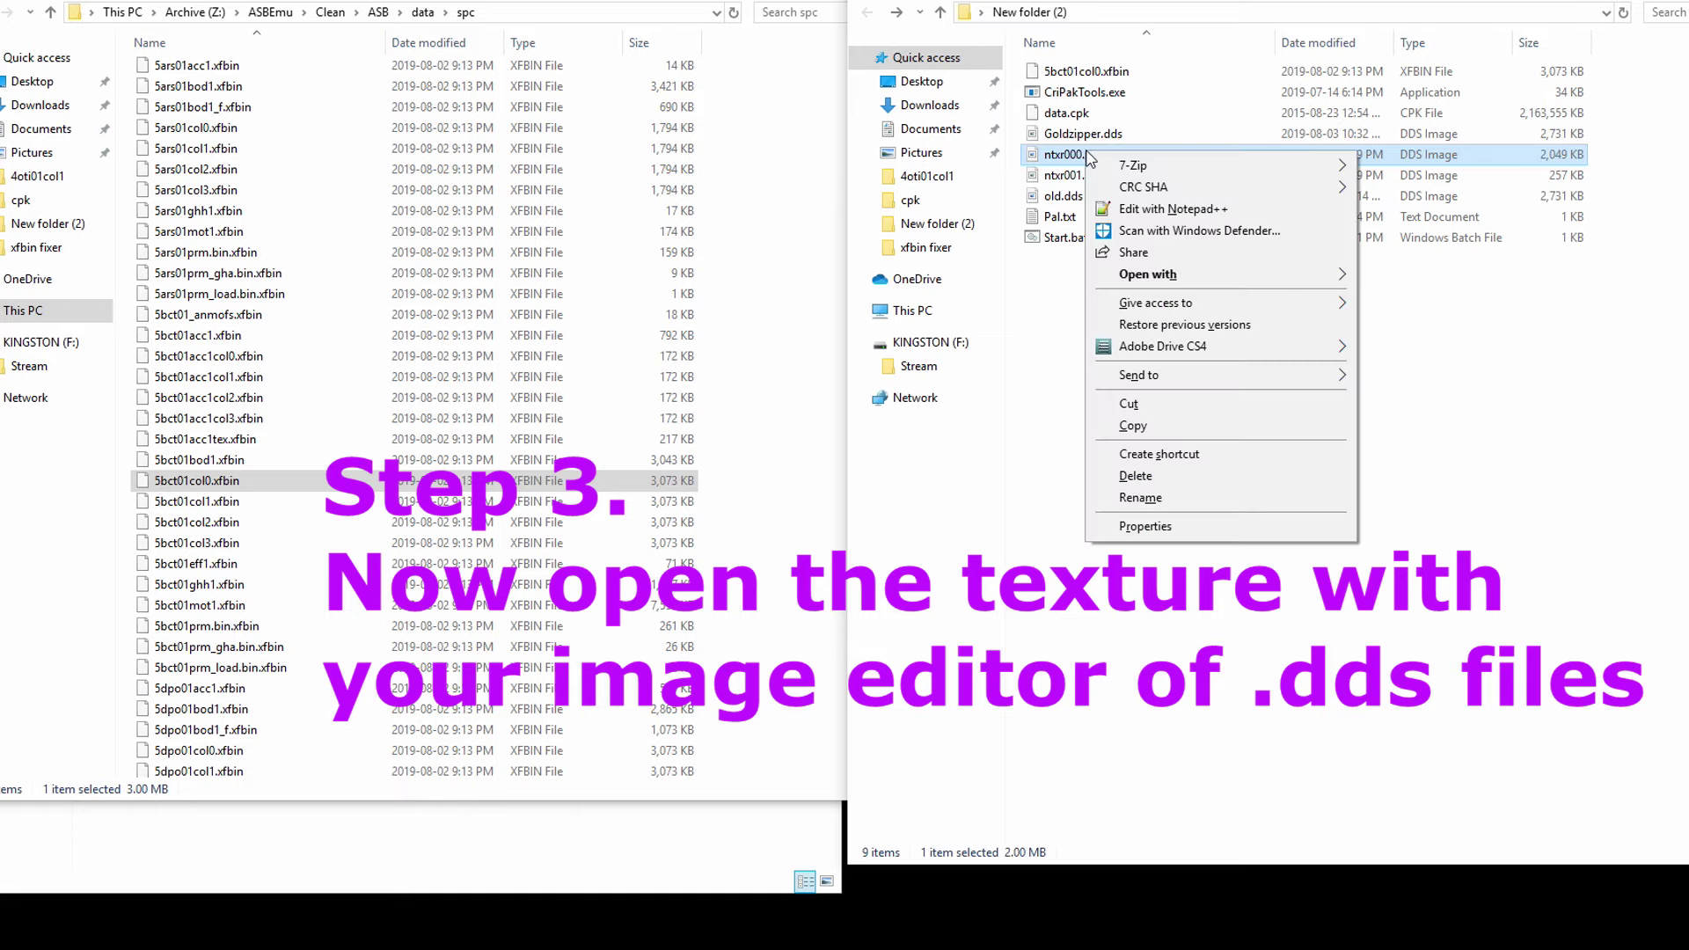
pyautogui.moveTo(1151, 281)
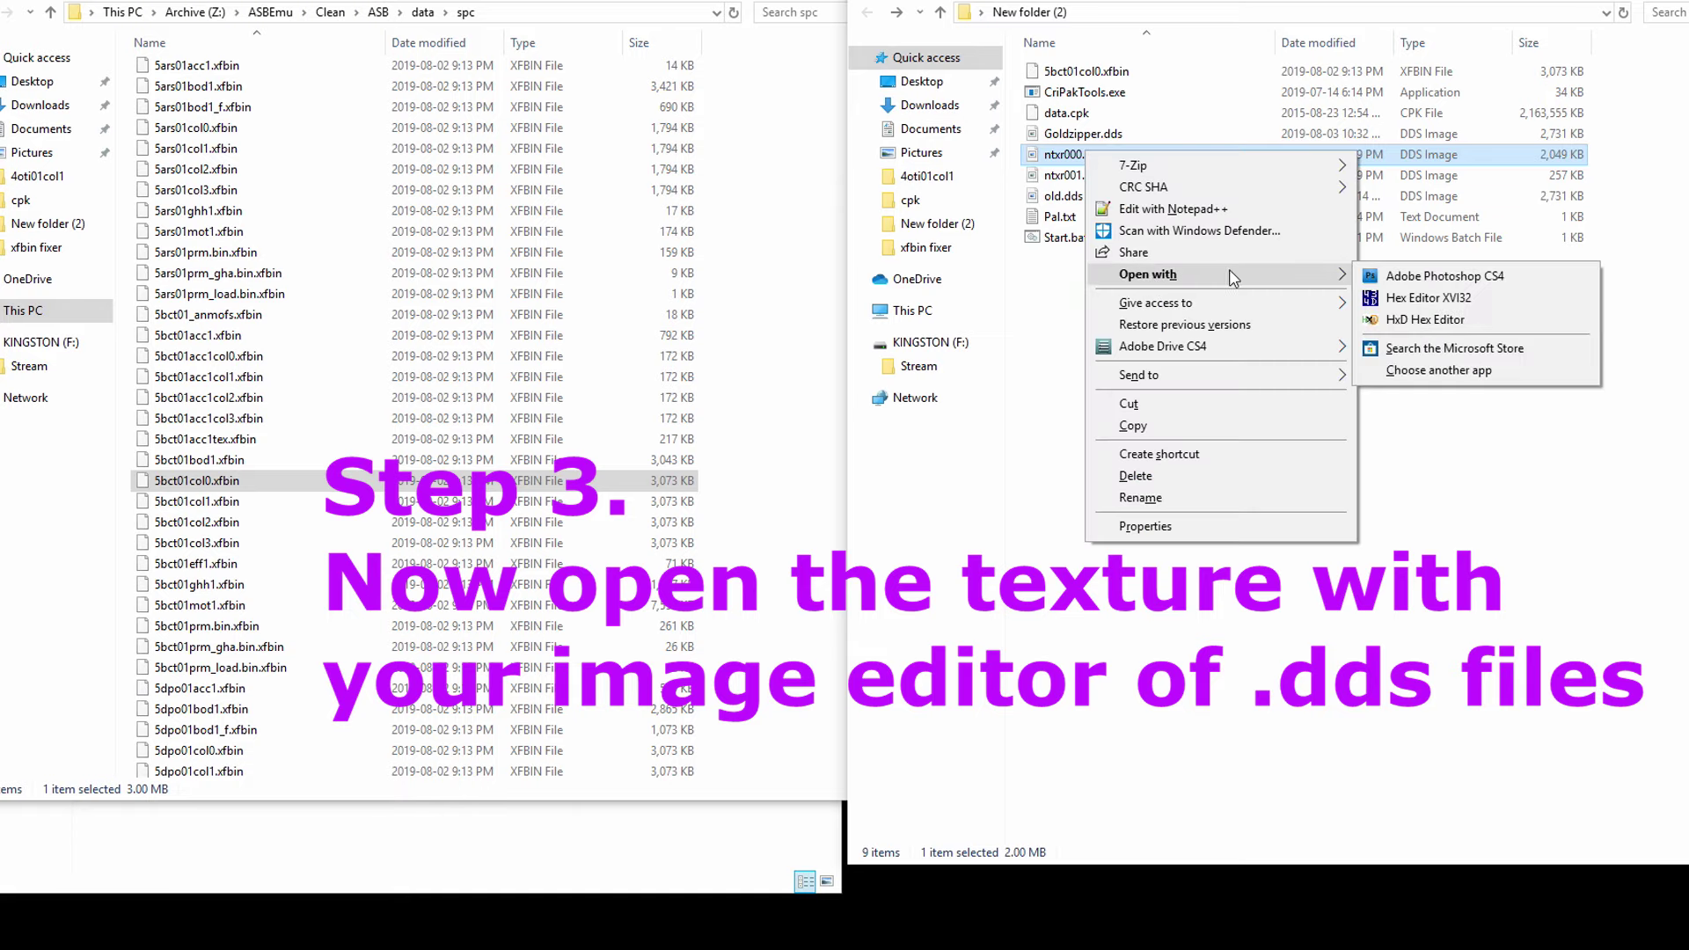
pyautogui.click(1374, 276)
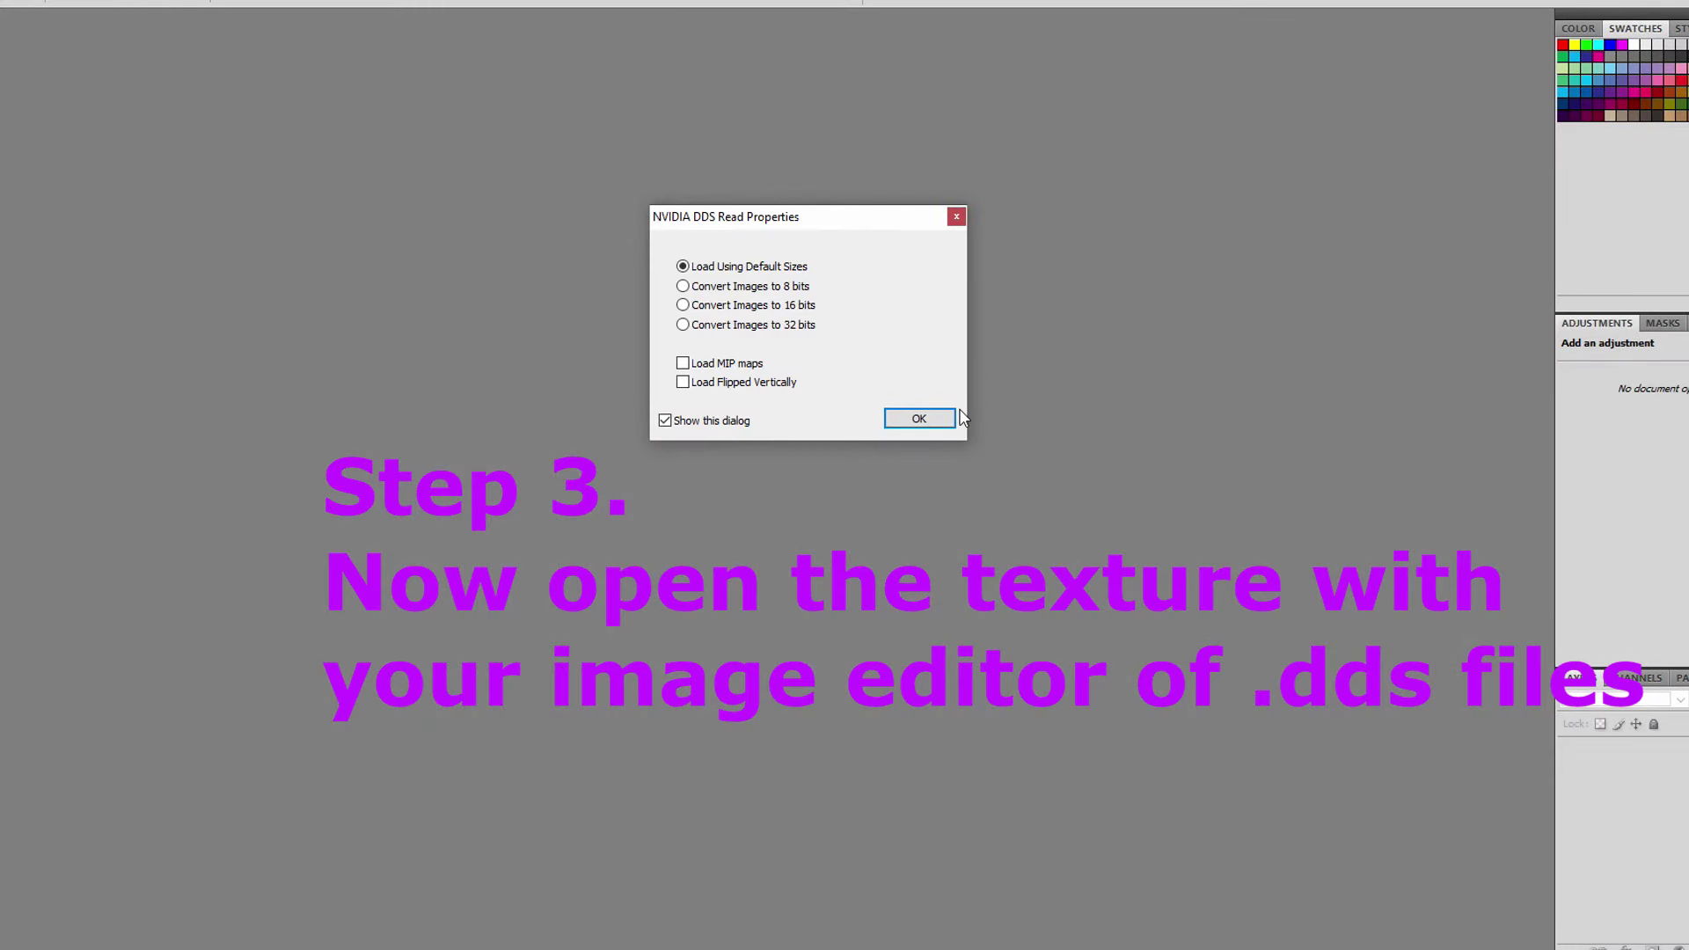
pyautogui.click(952, 418)
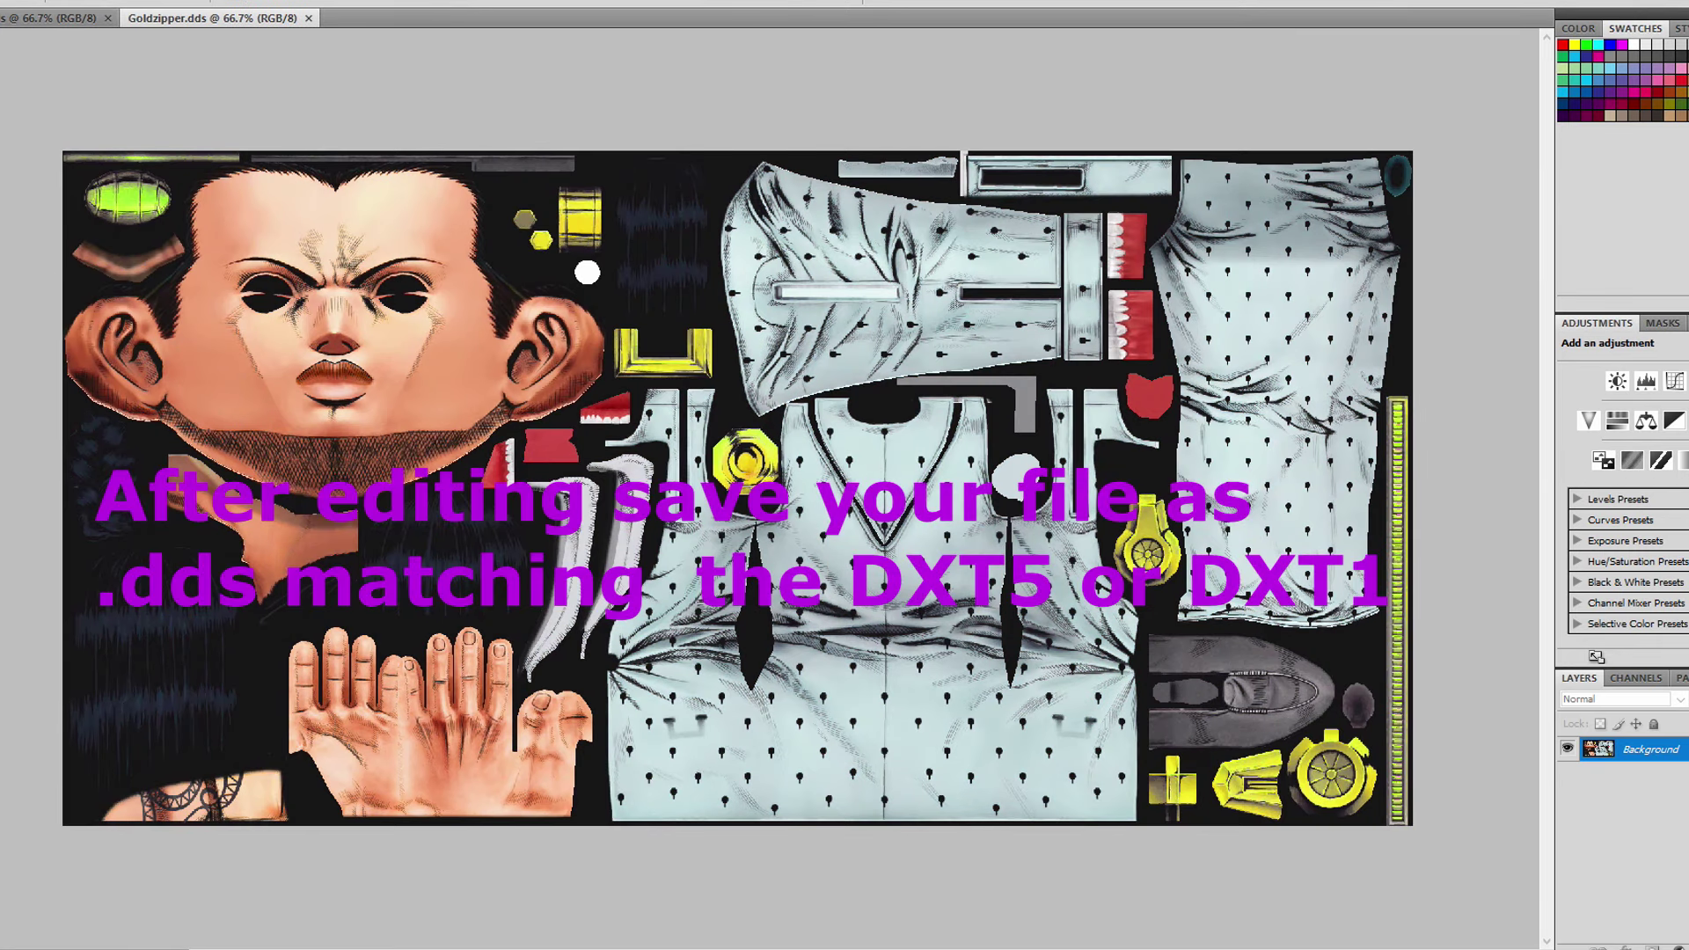
# - Save the texture as Goldzippercol0.dds in DXT5 ARGB interpolated alpha format
pyautogui.hotkey('alt', 'f')
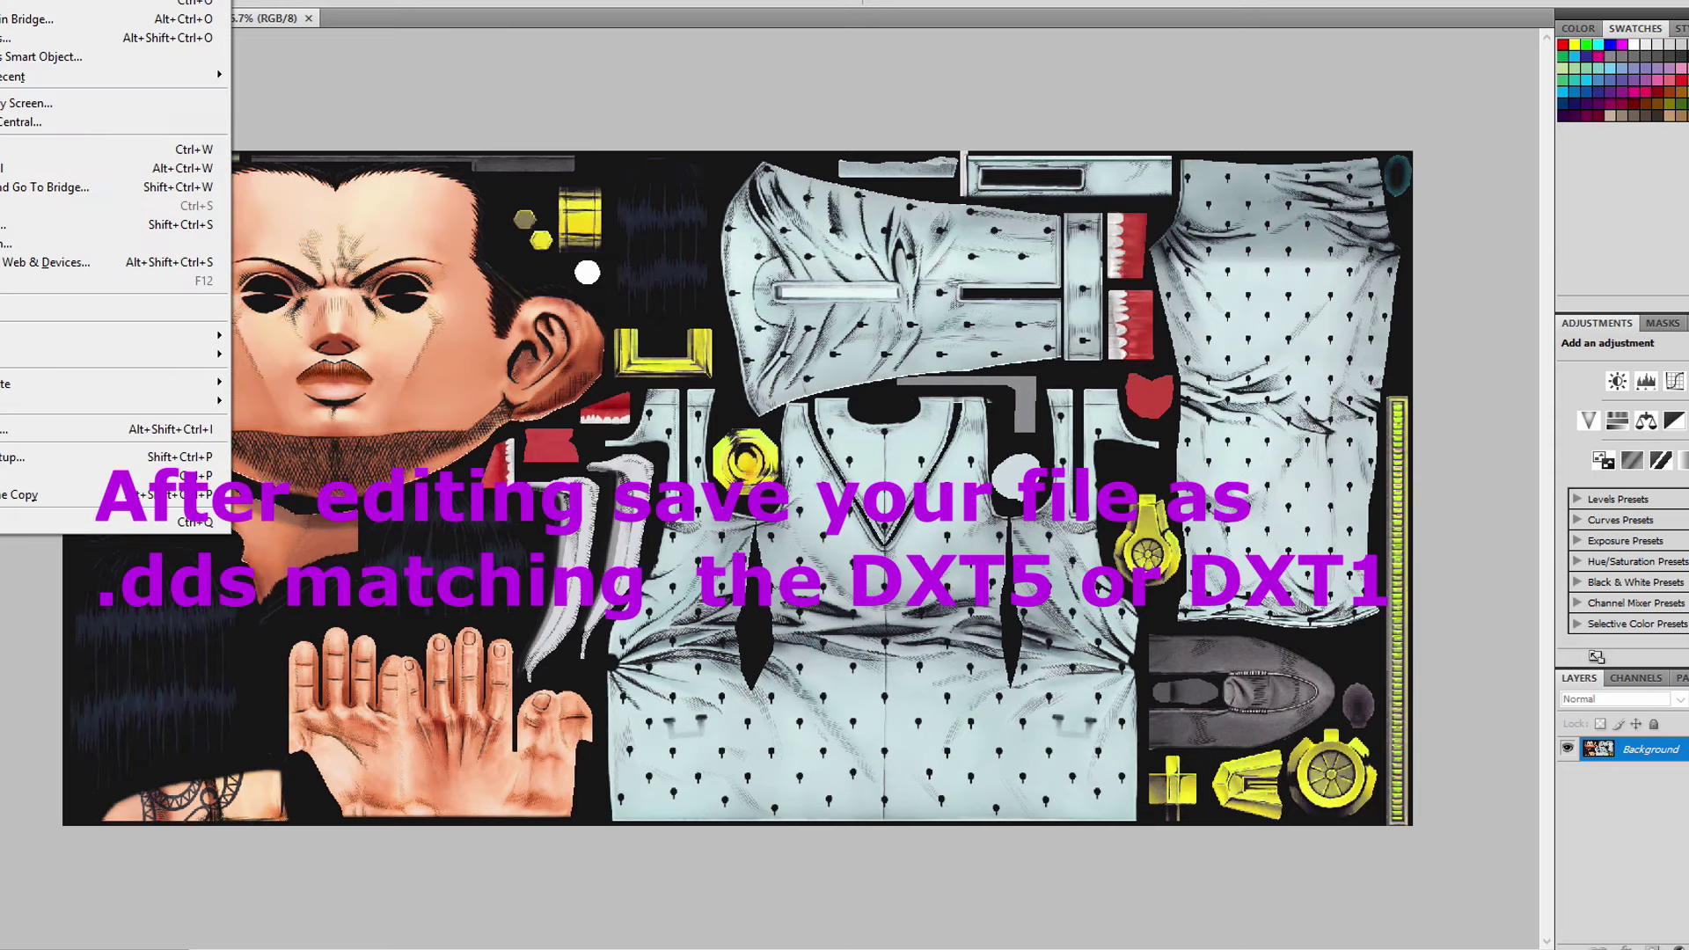
pyautogui.click(41, 228)
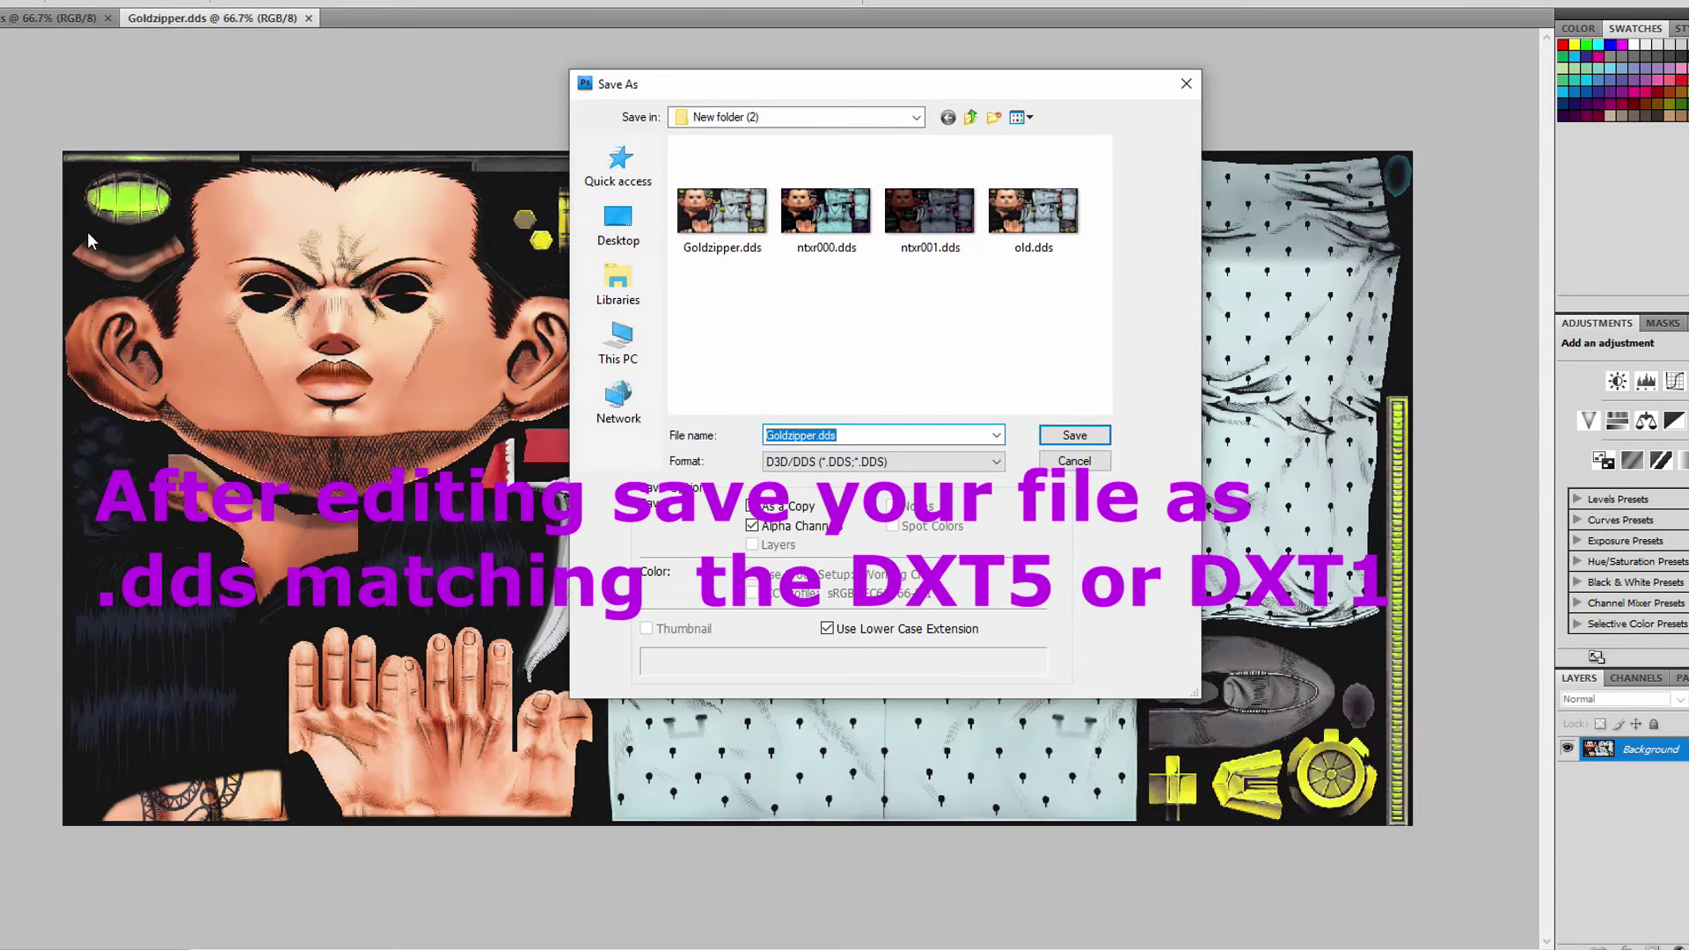
pyautogui.click(815, 436)
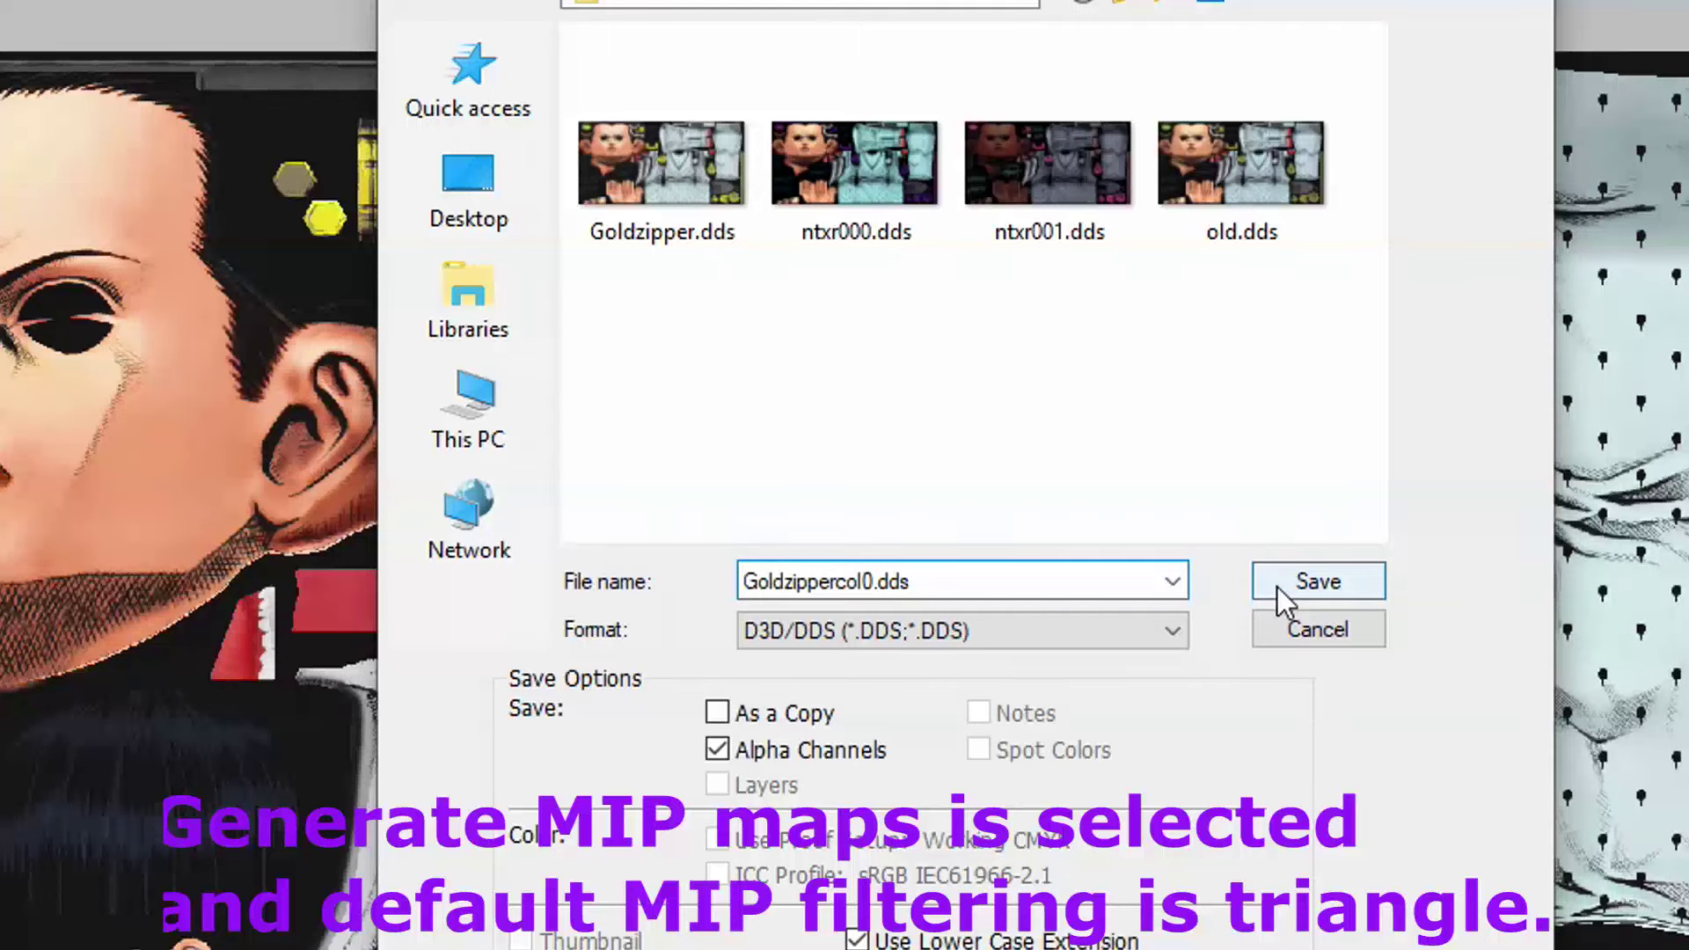
pyautogui.click(1279, 588)
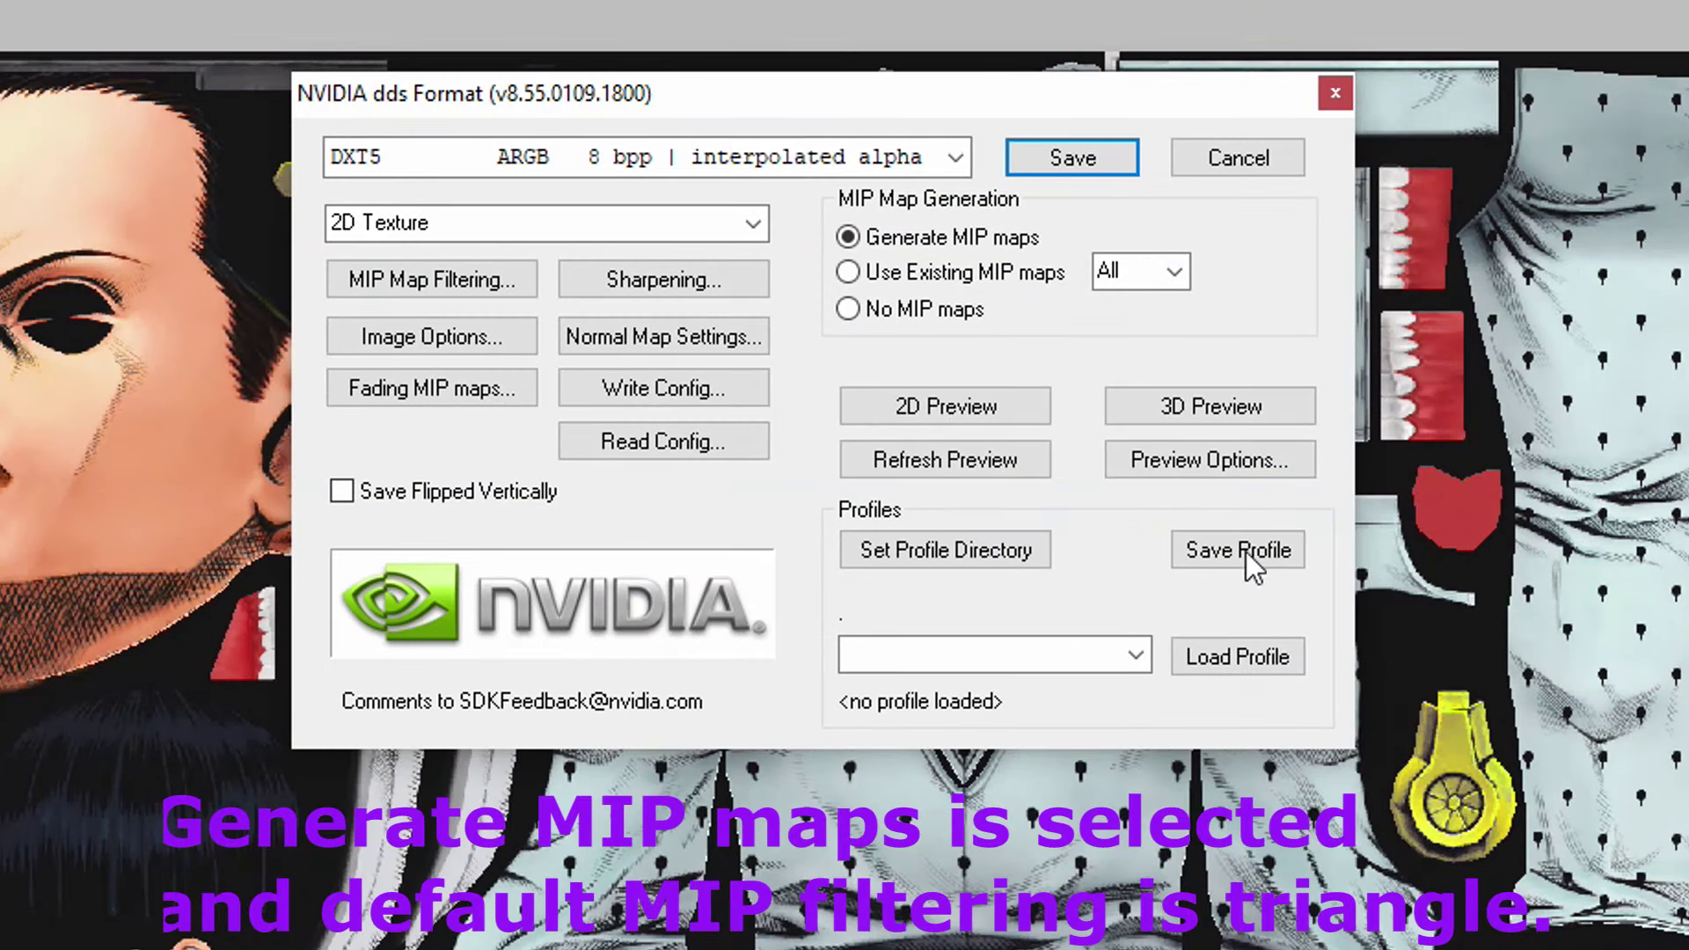
pyautogui.click(708, 163)
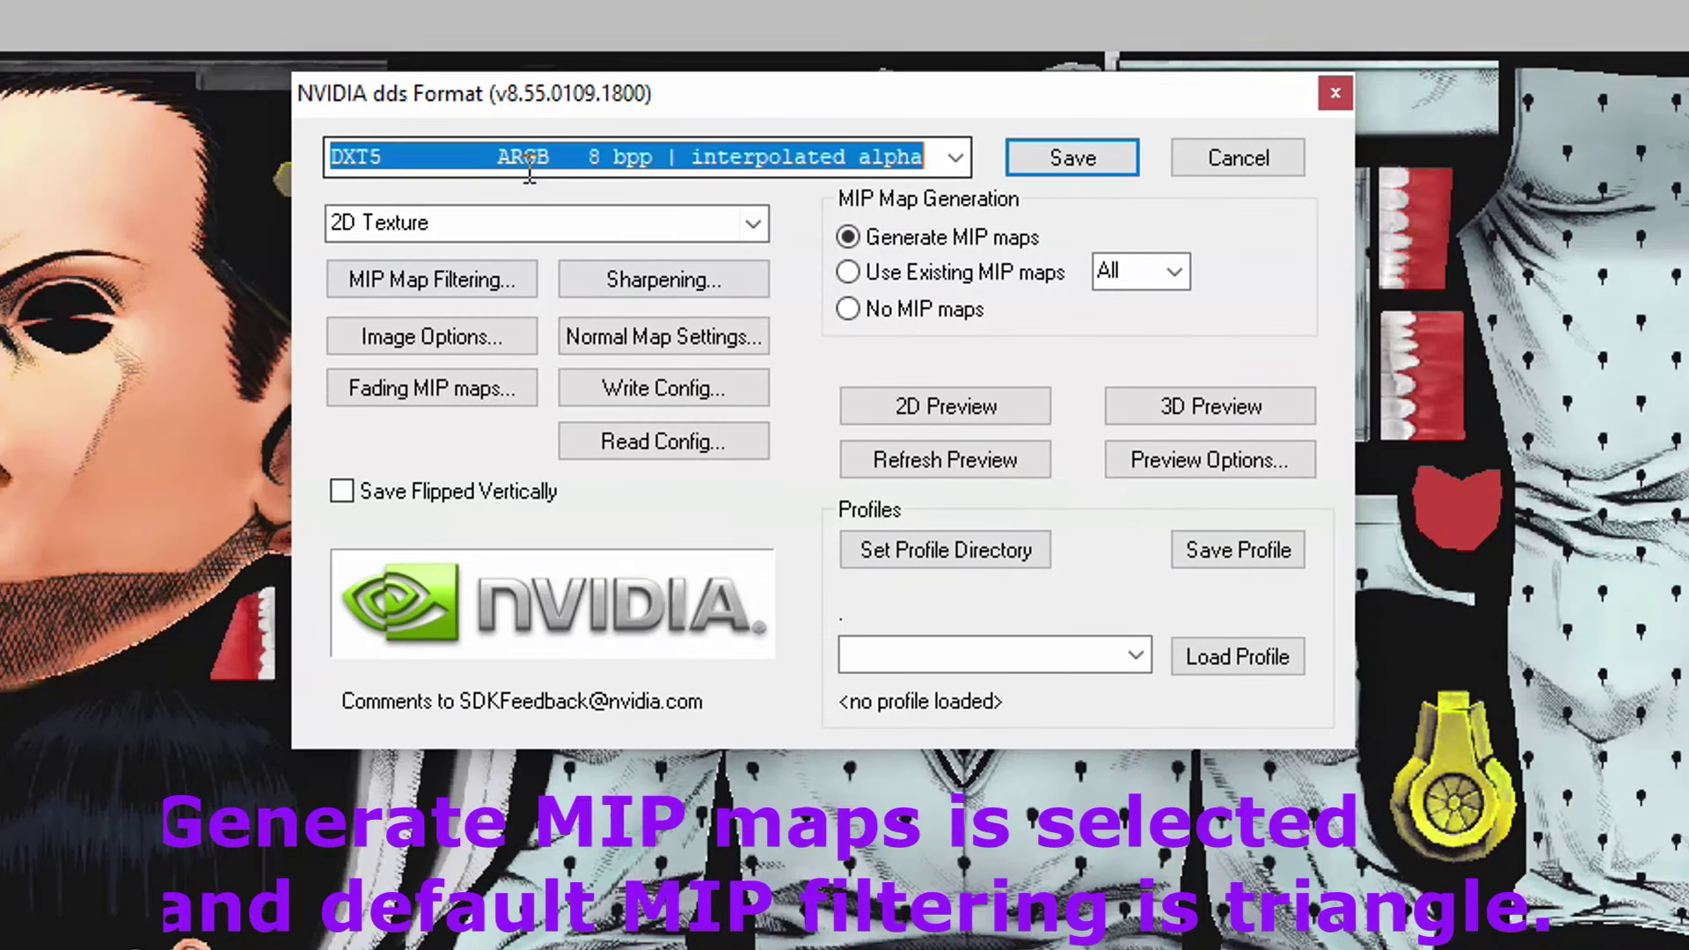
pyautogui.click(957, 160)
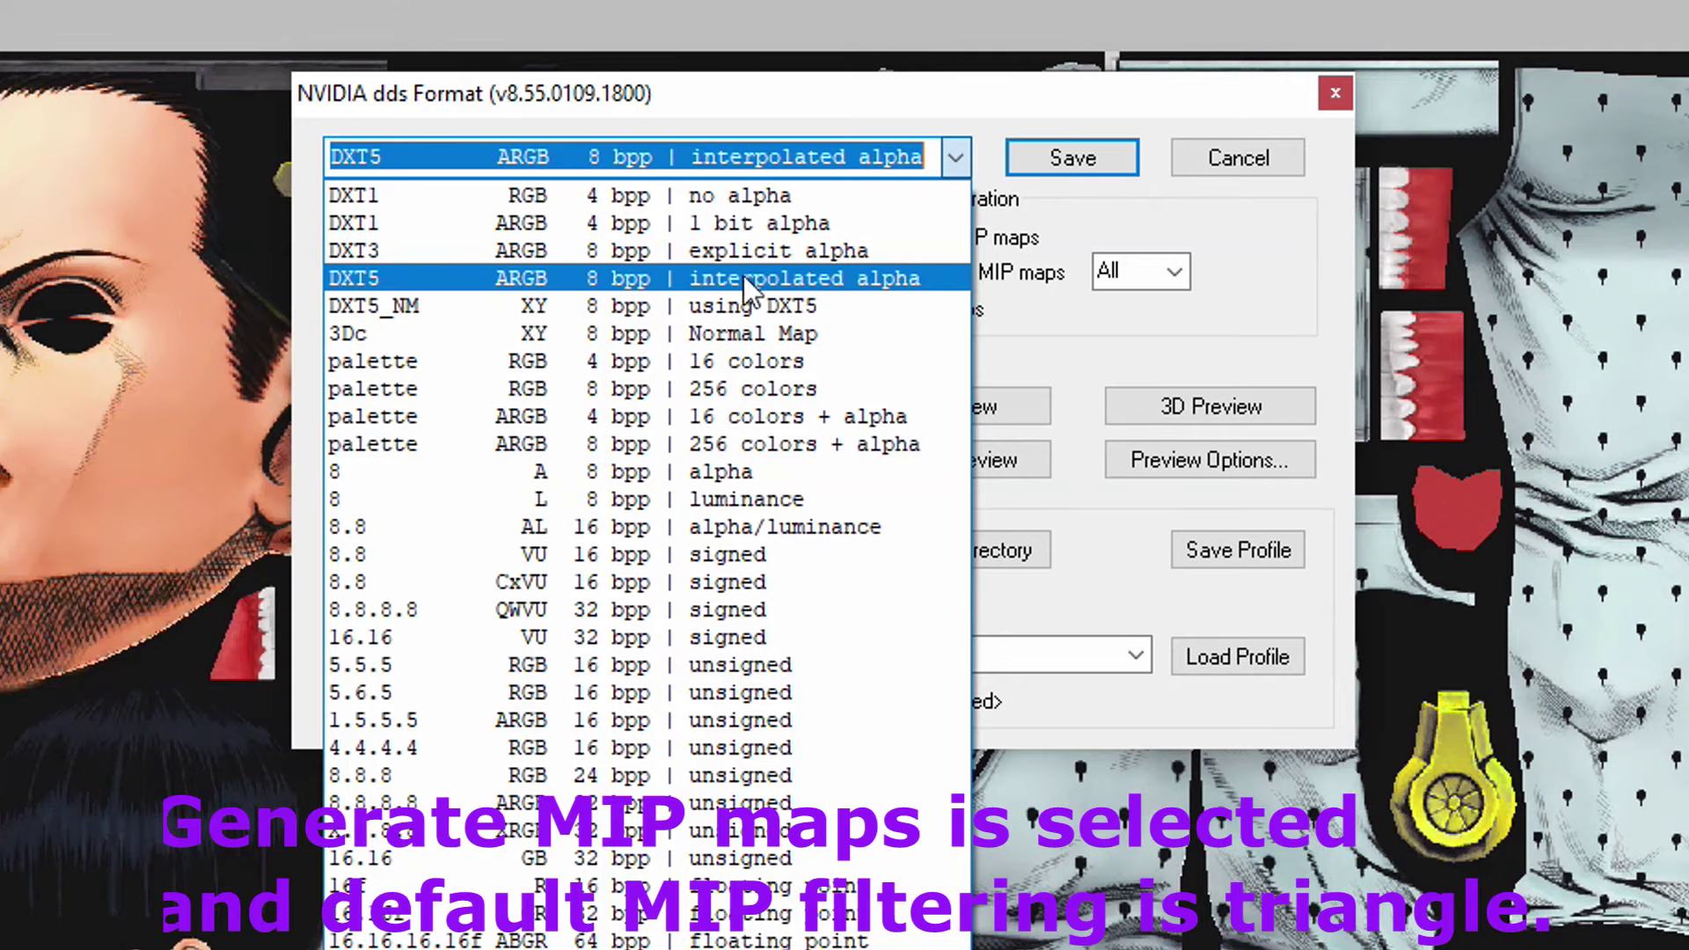
pyautogui.click(352, 278)
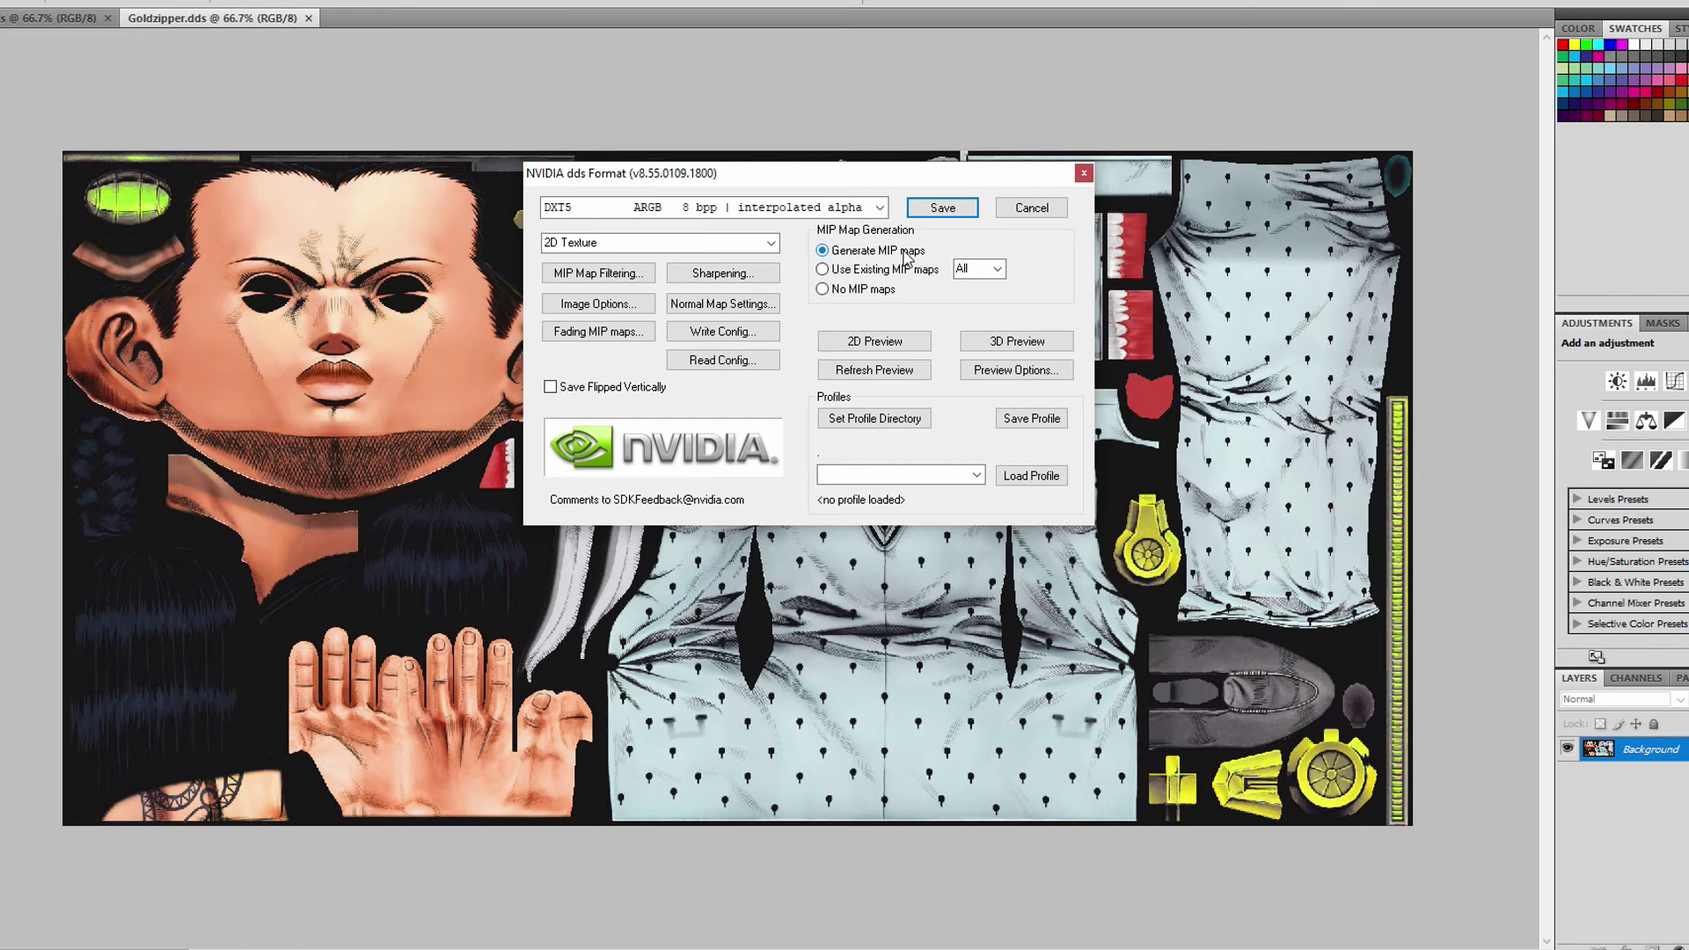
pyautogui.click(943, 209)
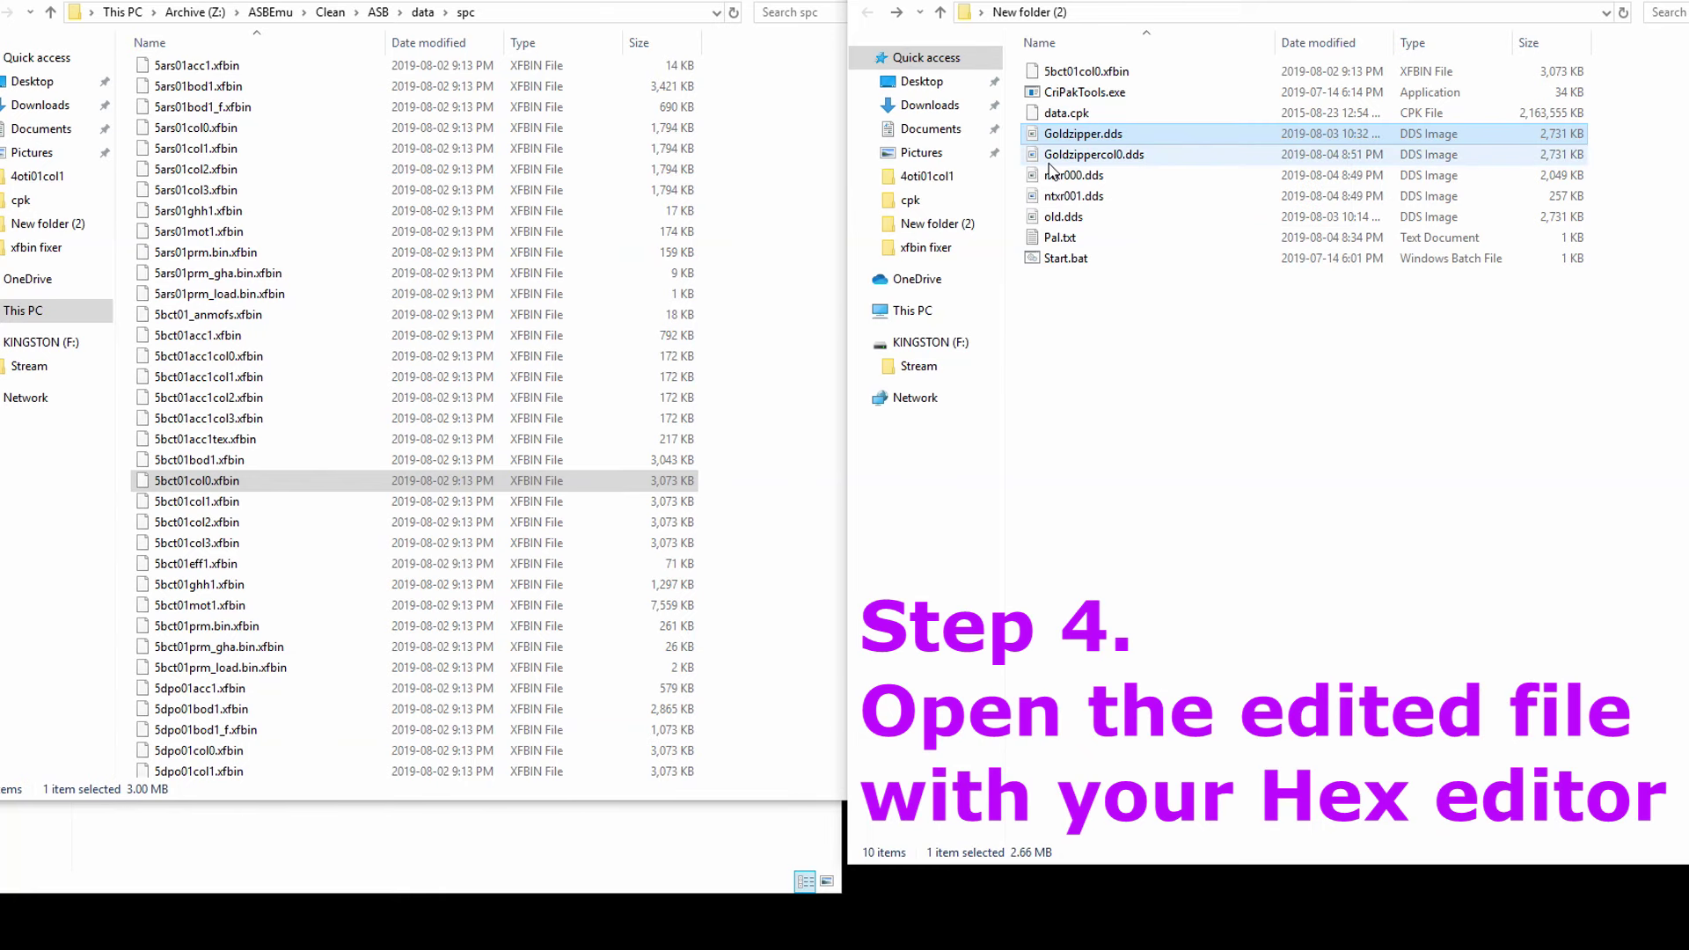
# - Open Goldzippercol0.dds in HxD, delete its 128-byte header (0-7F), and copy the remaining data
pyautogui.rightClick(1049, 162)
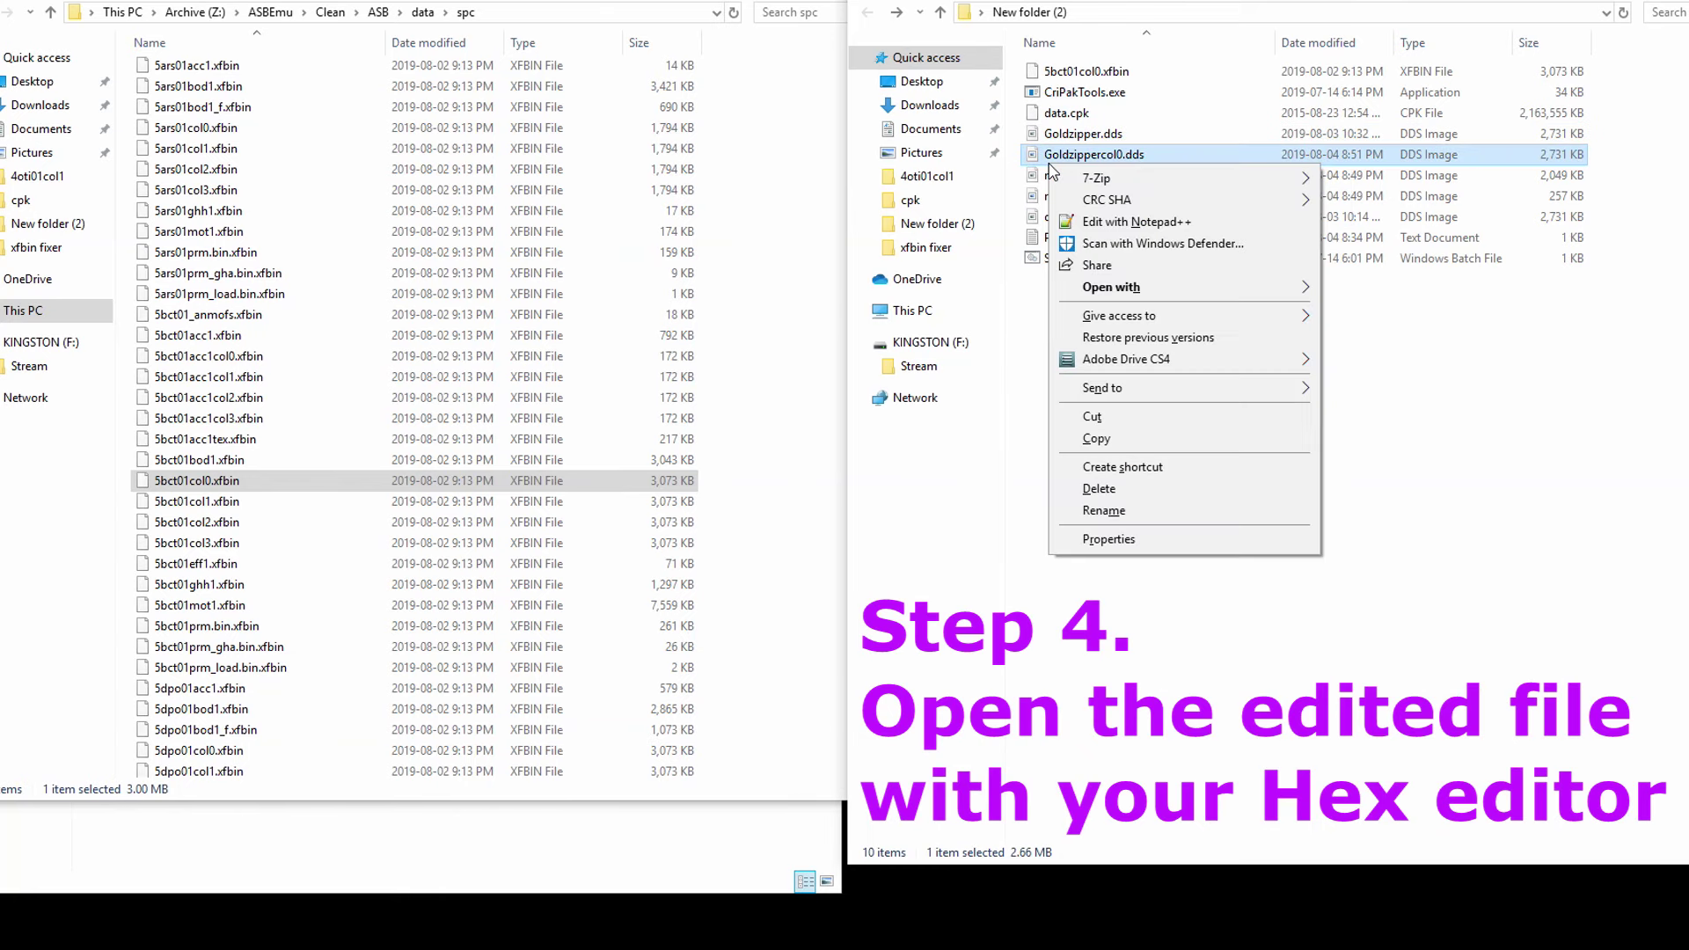
pyautogui.moveTo(1258, 290)
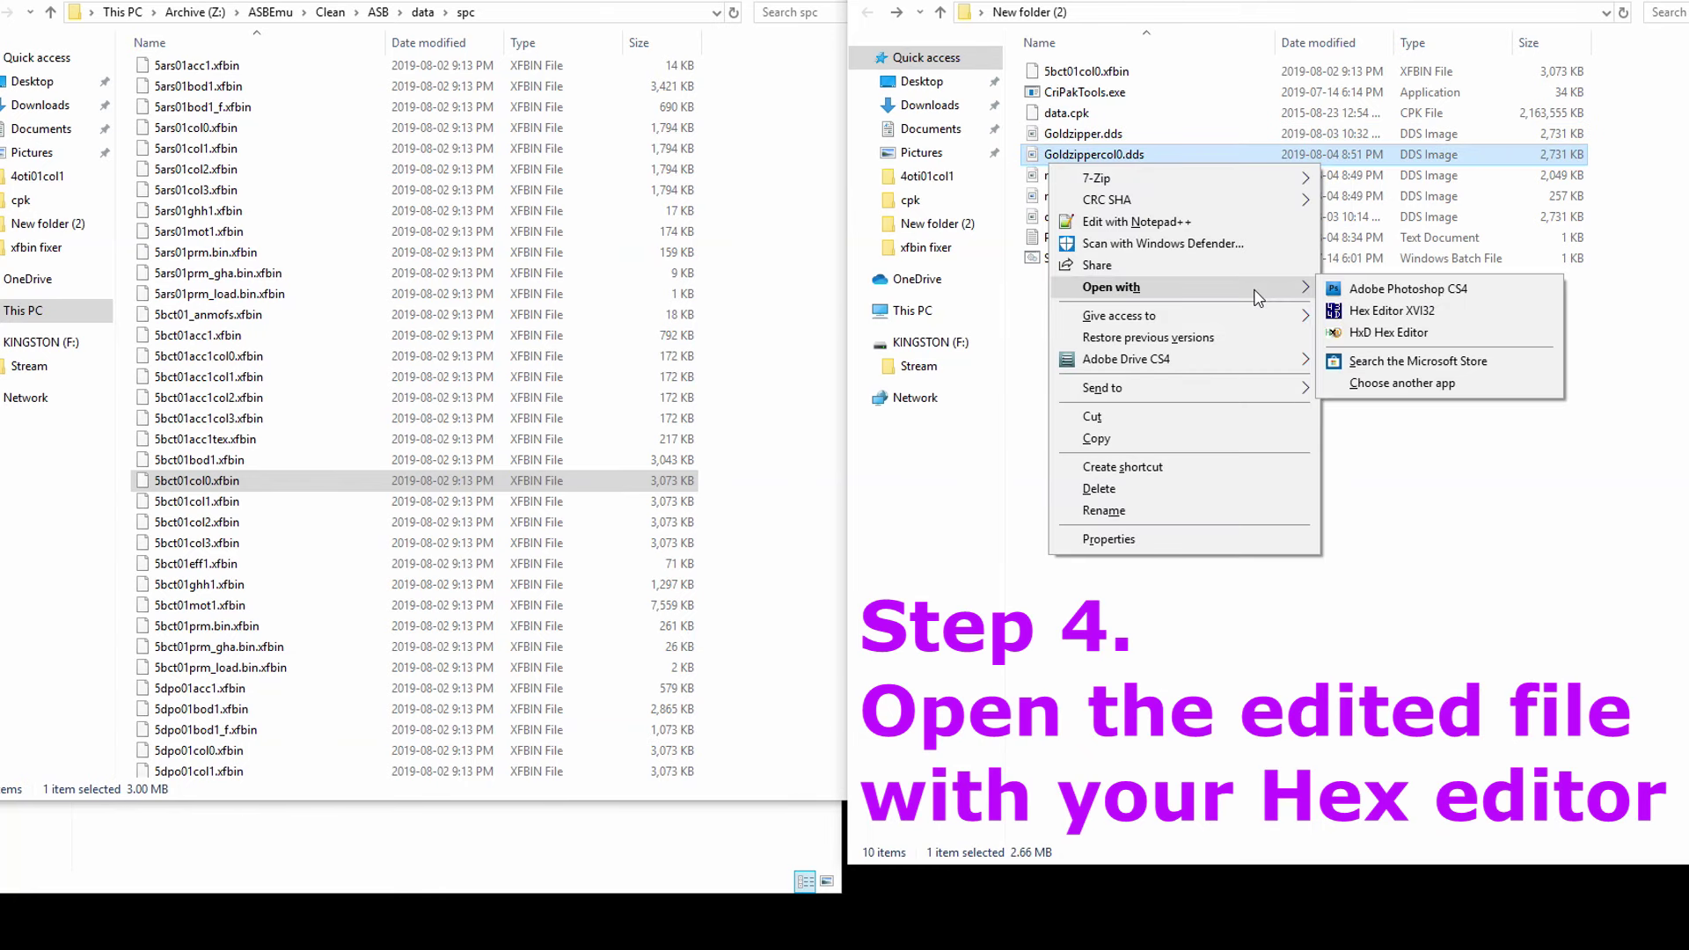
pyautogui.click(1364, 334)
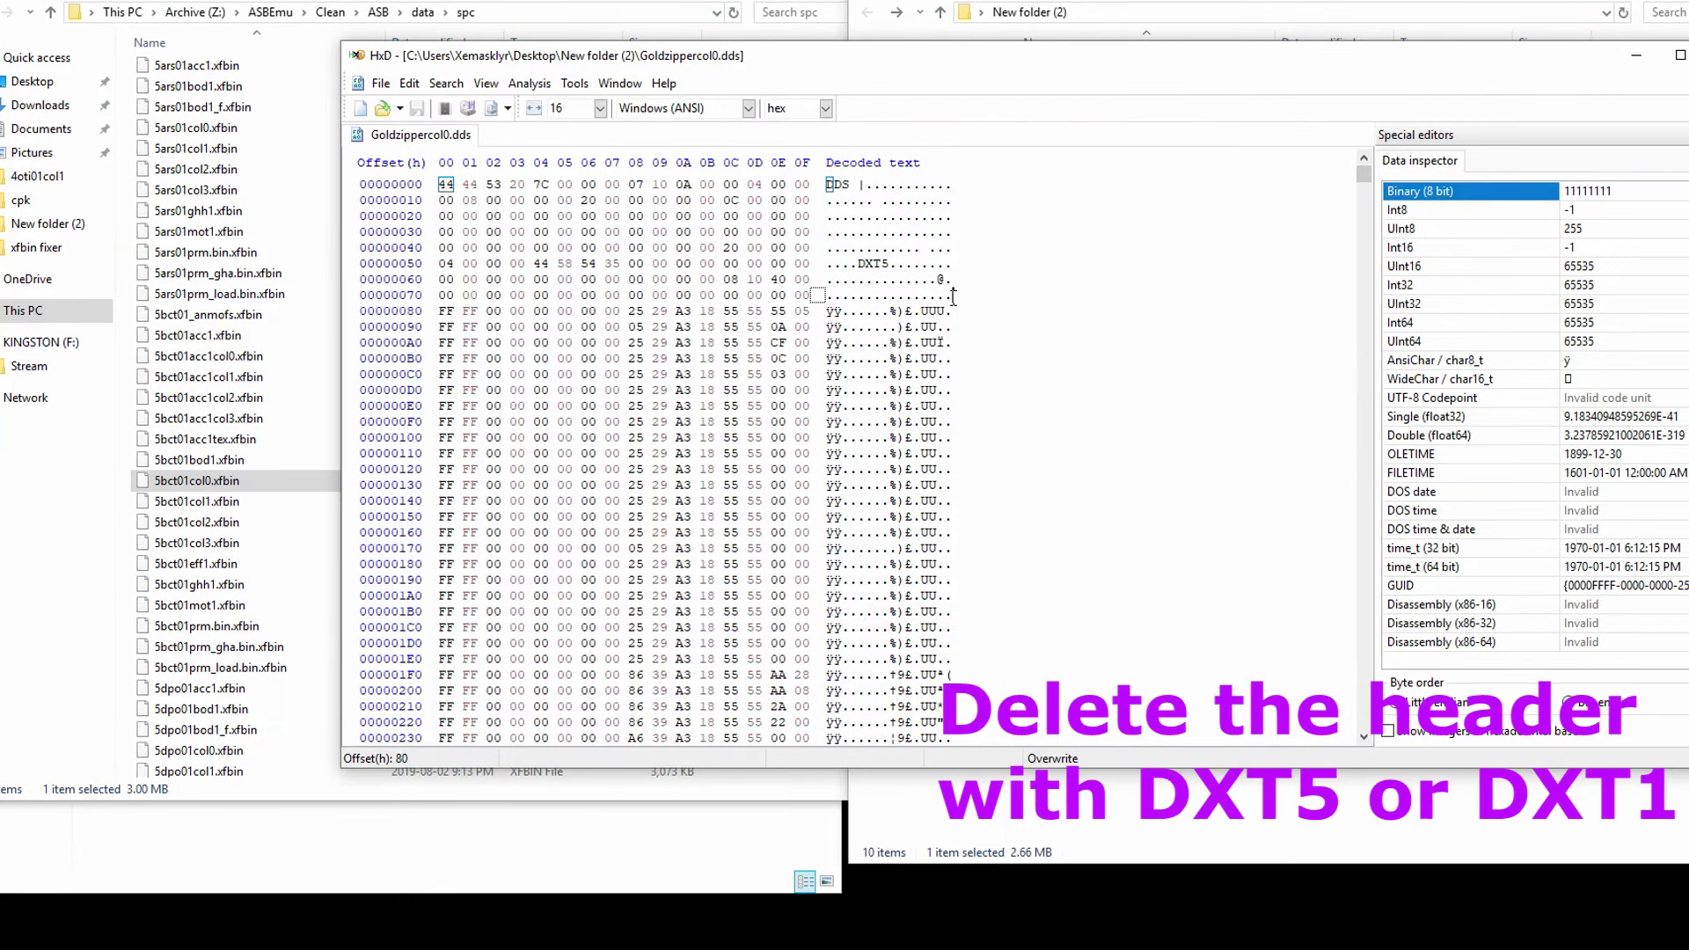
pyautogui.moveTo(951, 295); pyautogui.dragTo(823, 184)
pyautogui.press('Delete')
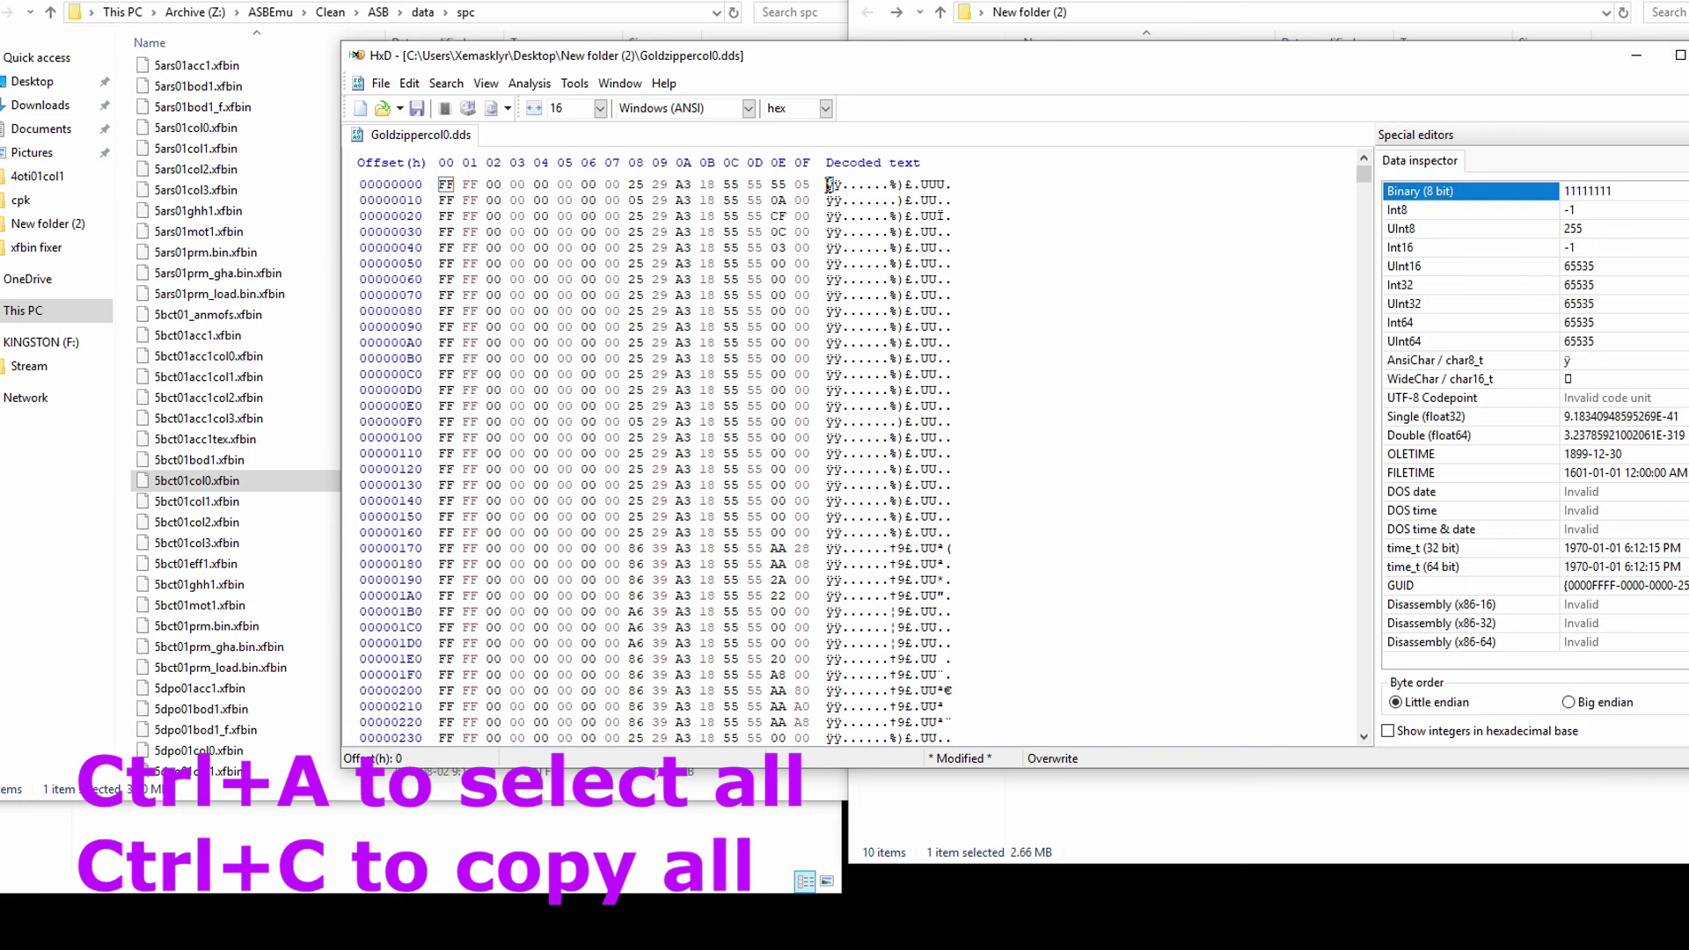
pyautogui.hotkey('ctrl', 'a')
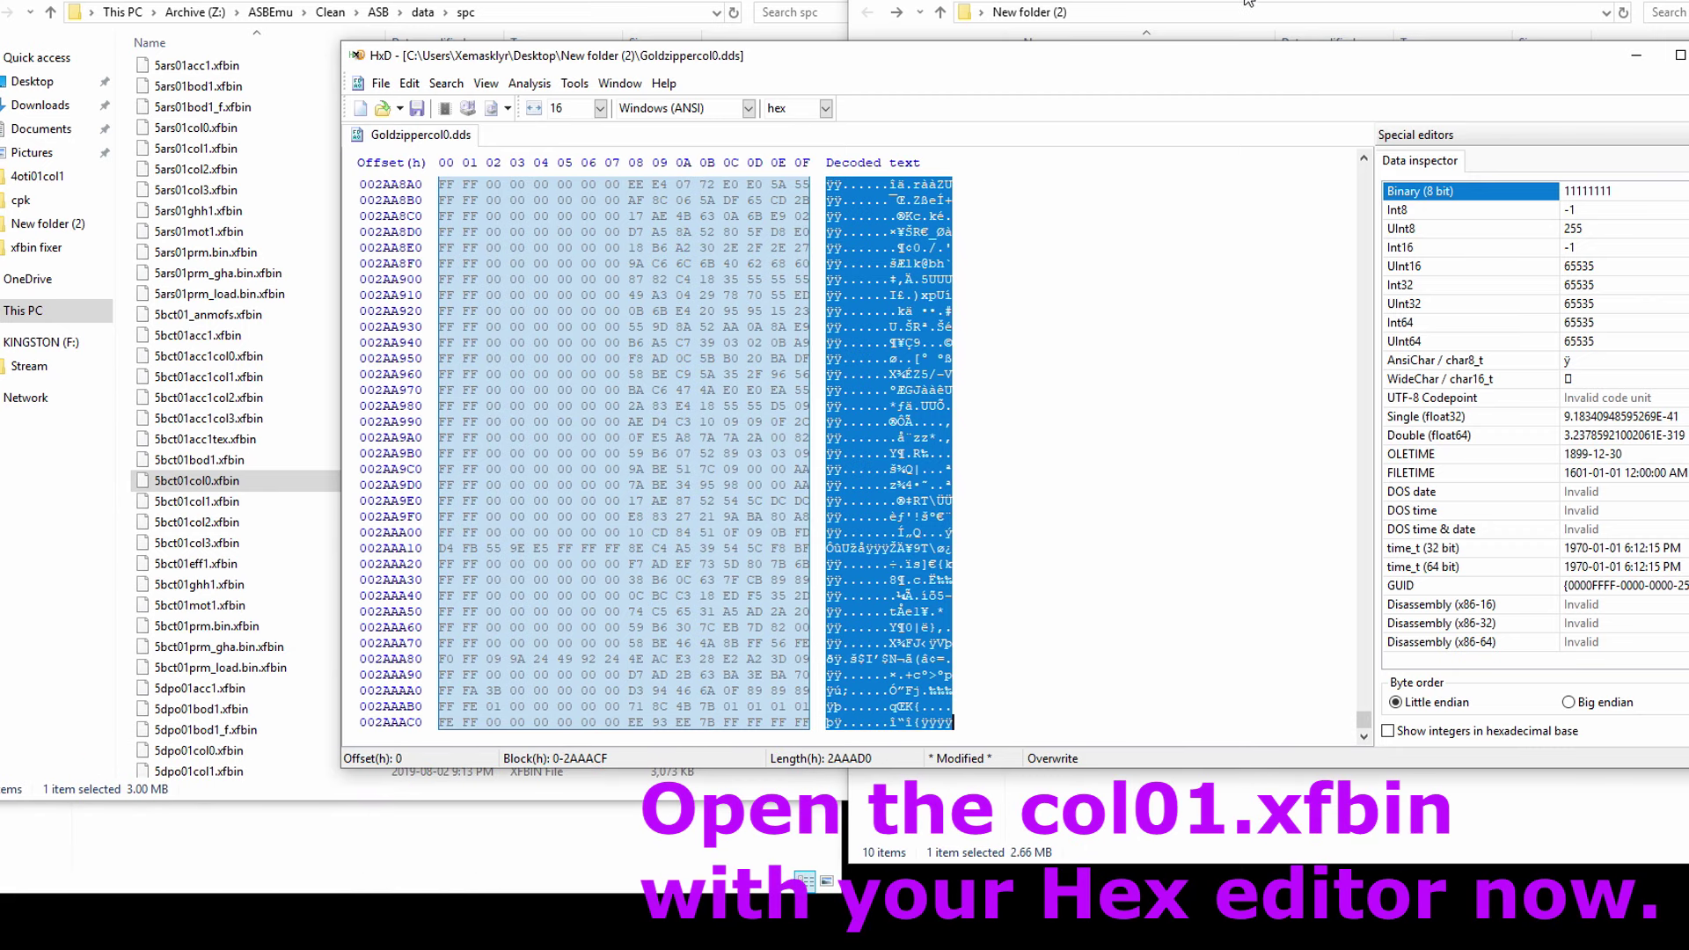
pyautogui.hotkey('alt', 'Tab')
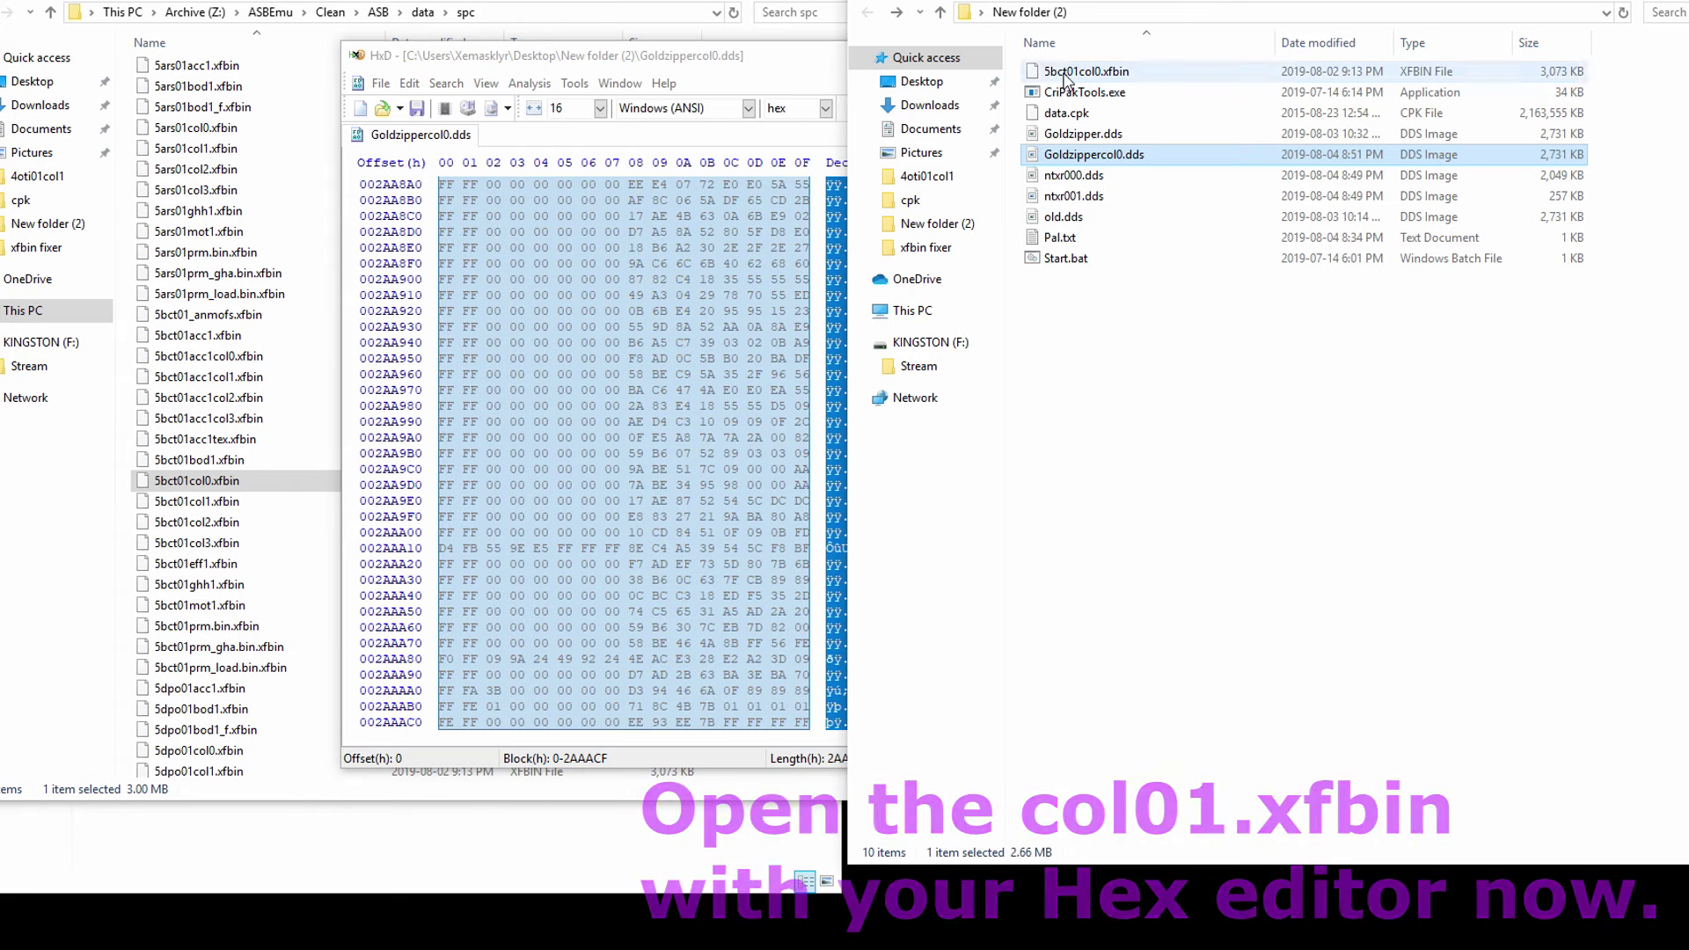
# - Open 5bct01col0.xfbin in HxD, paste-write the texture data at offset 220 after GIDX, and save
pyautogui.rightClick(1066, 78)
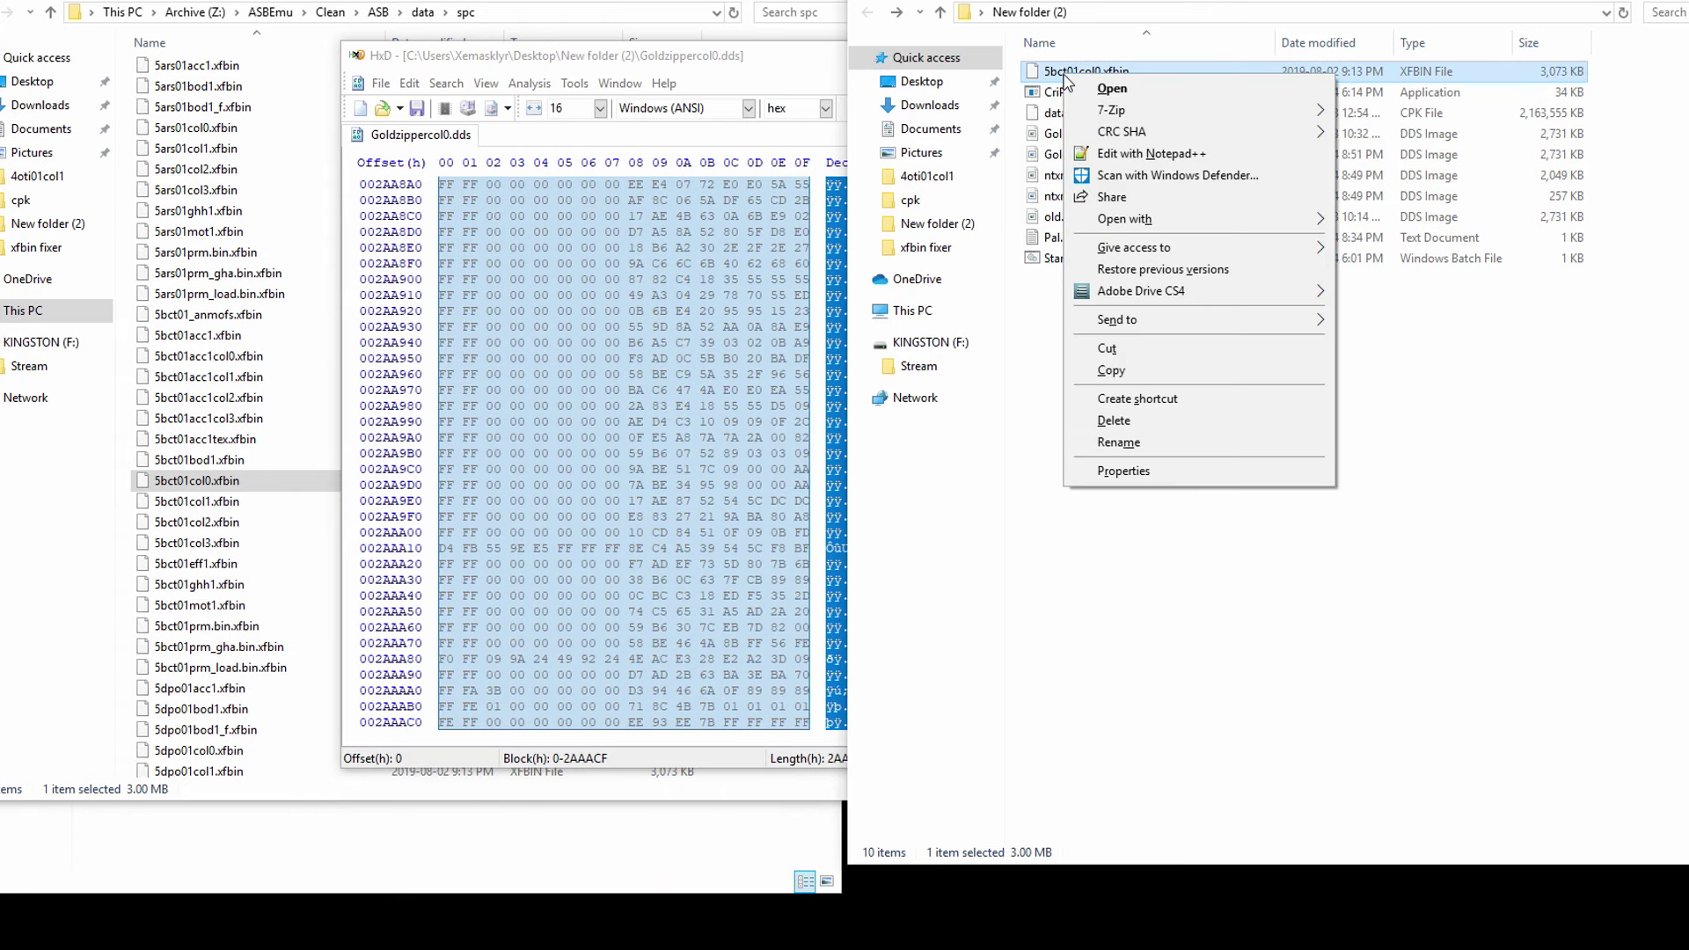
pyautogui.moveTo(1194, 224)
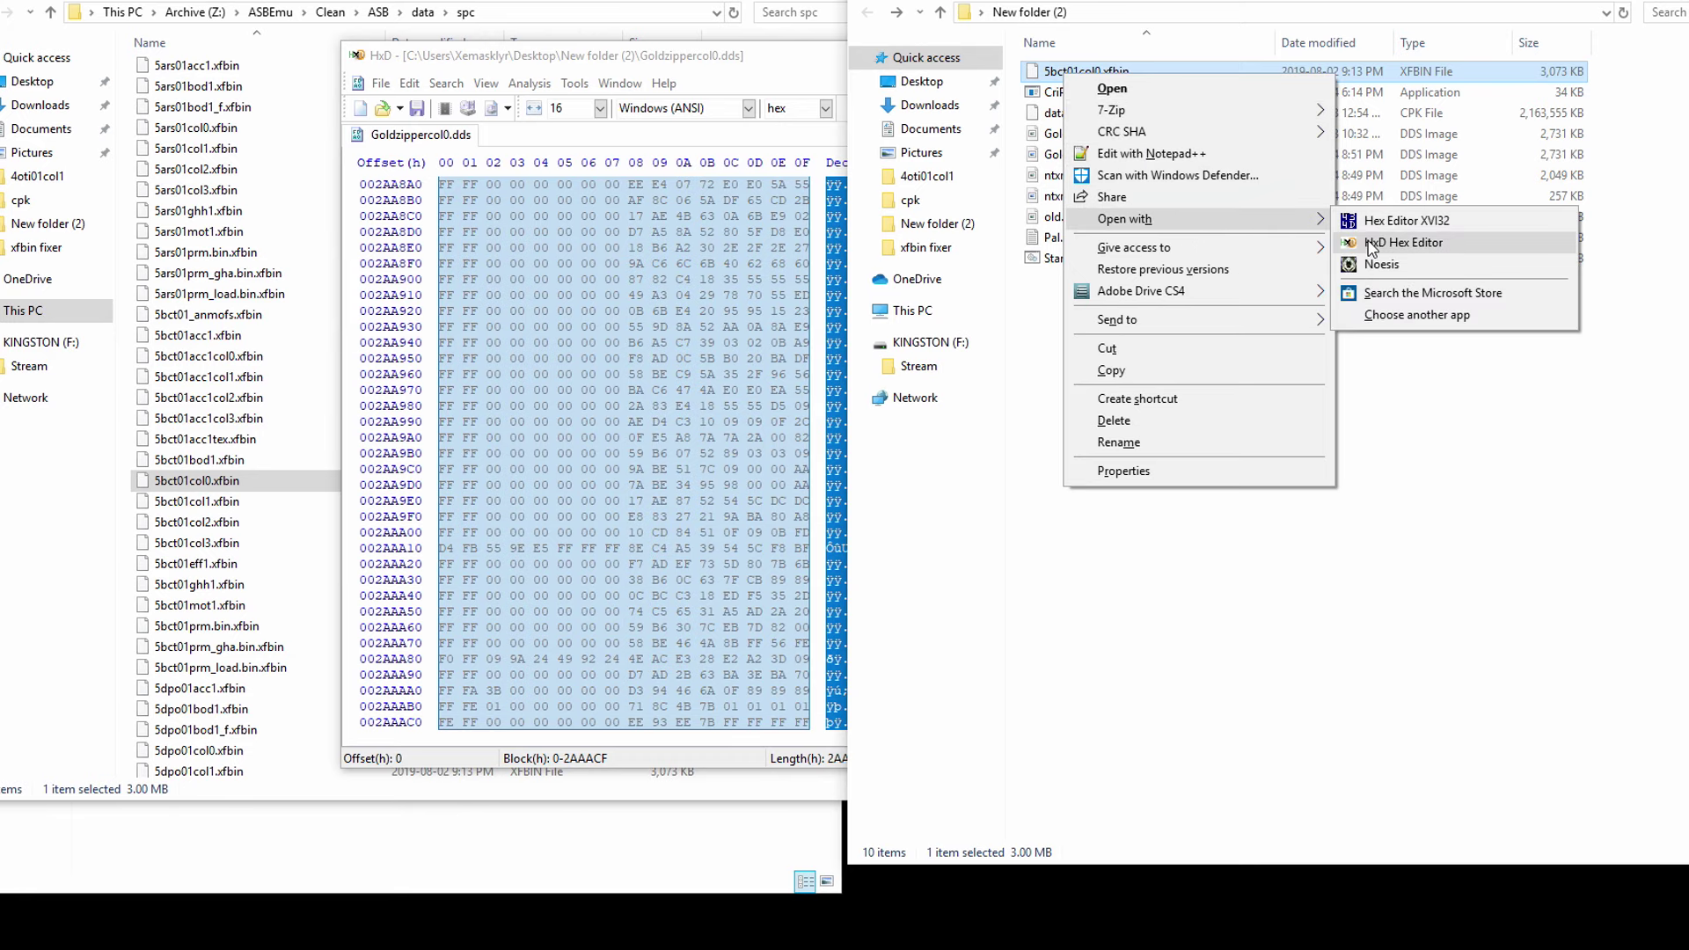
pyautogui.click(1371, 243)
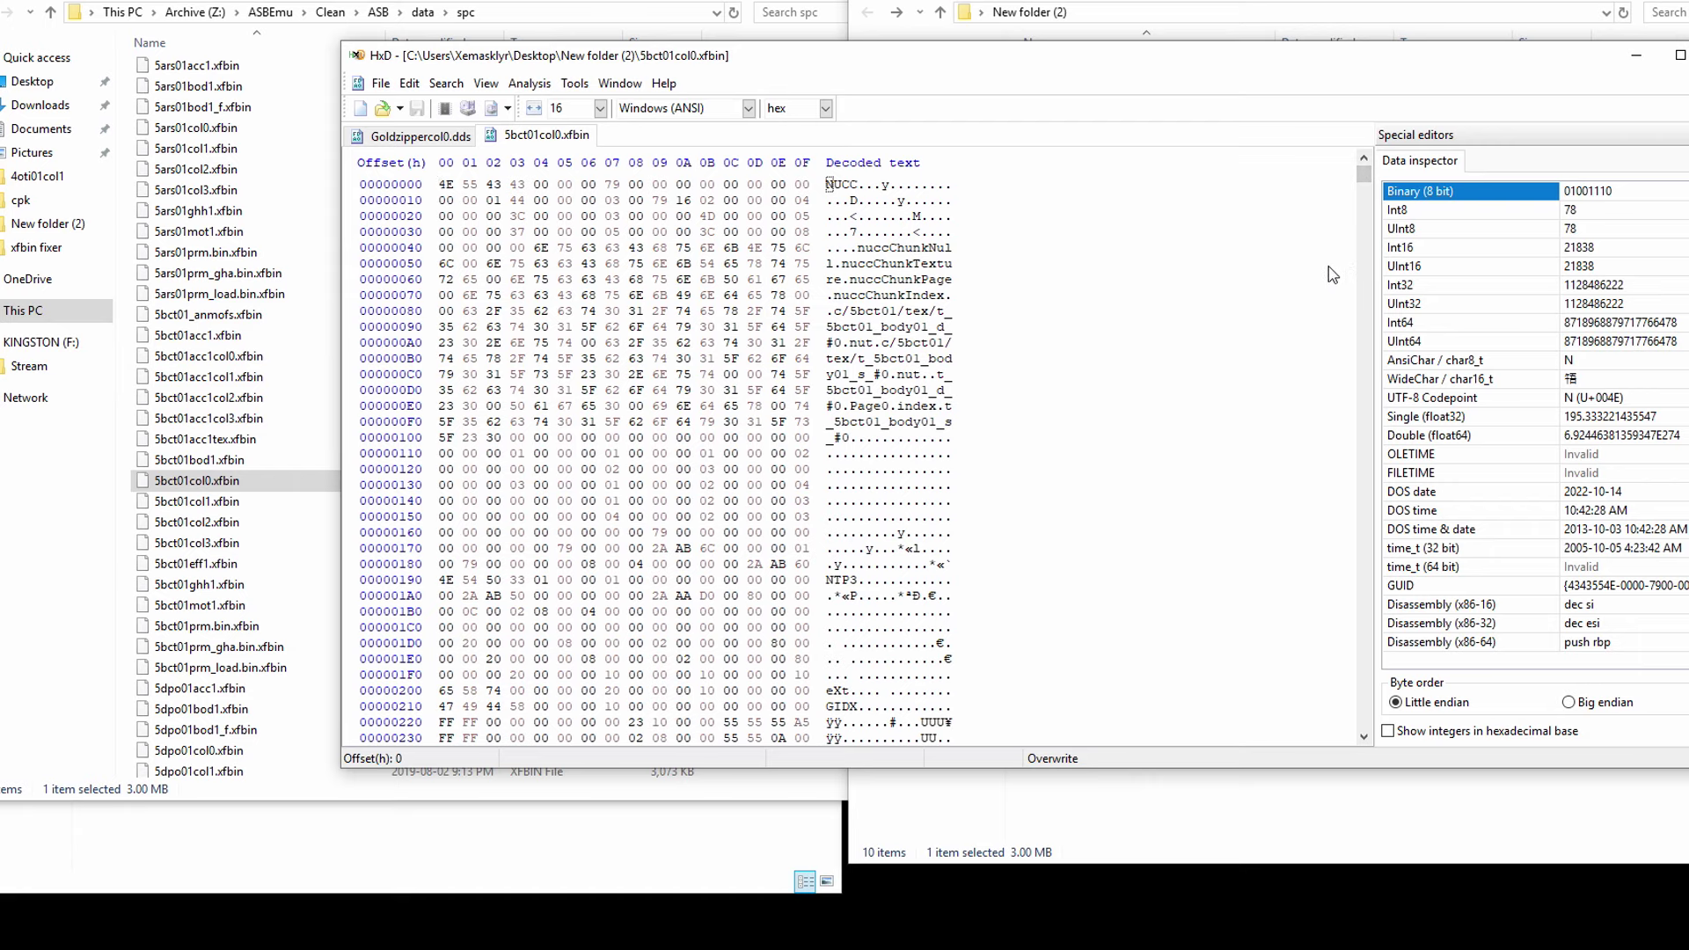
pyautogui.hotkey('ctrl', 'f')
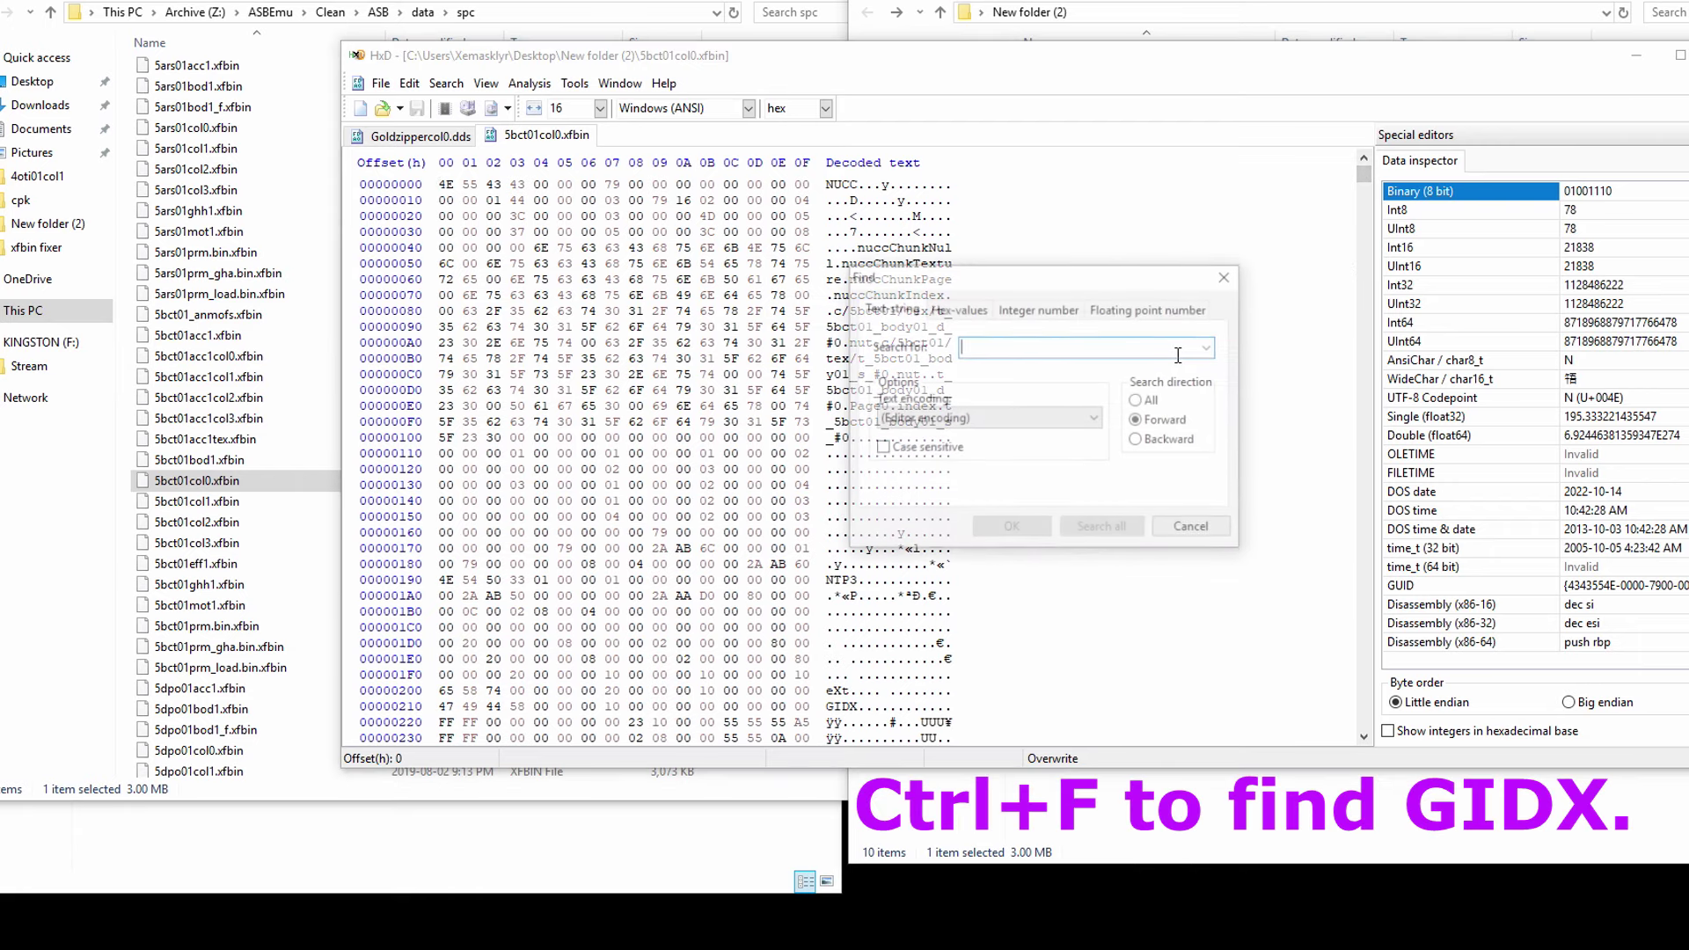
pyautogui.write('GIDX')
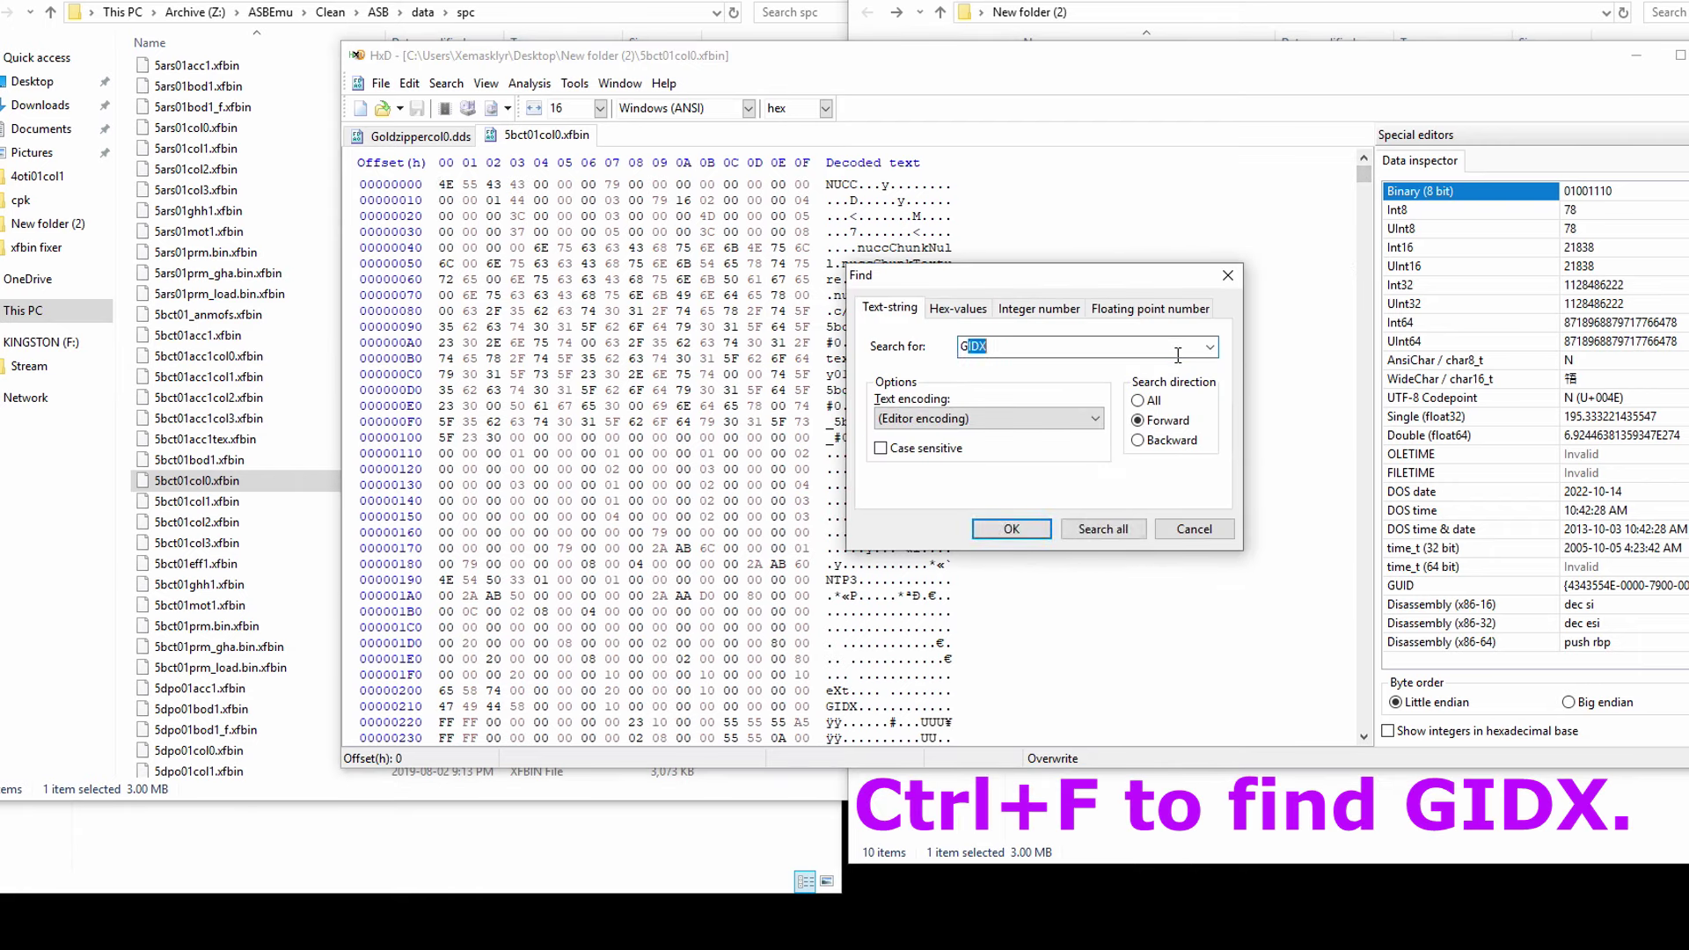
pyautogui.press('Return')
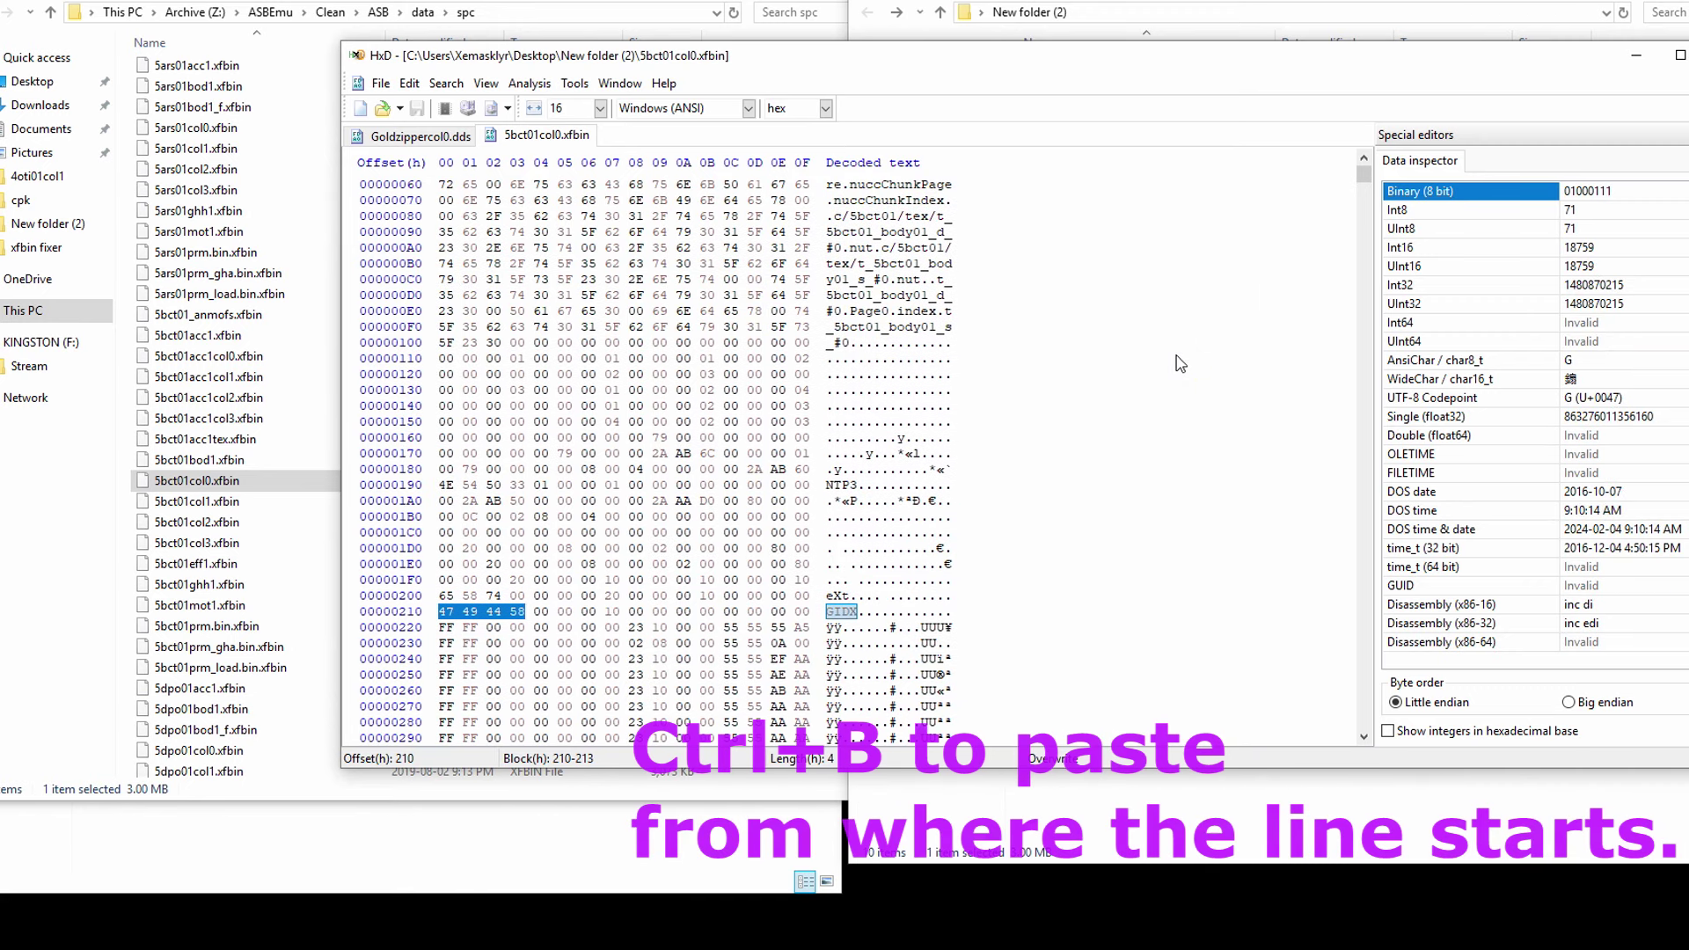
pyautogui.scroll(-5, 1180, 363)
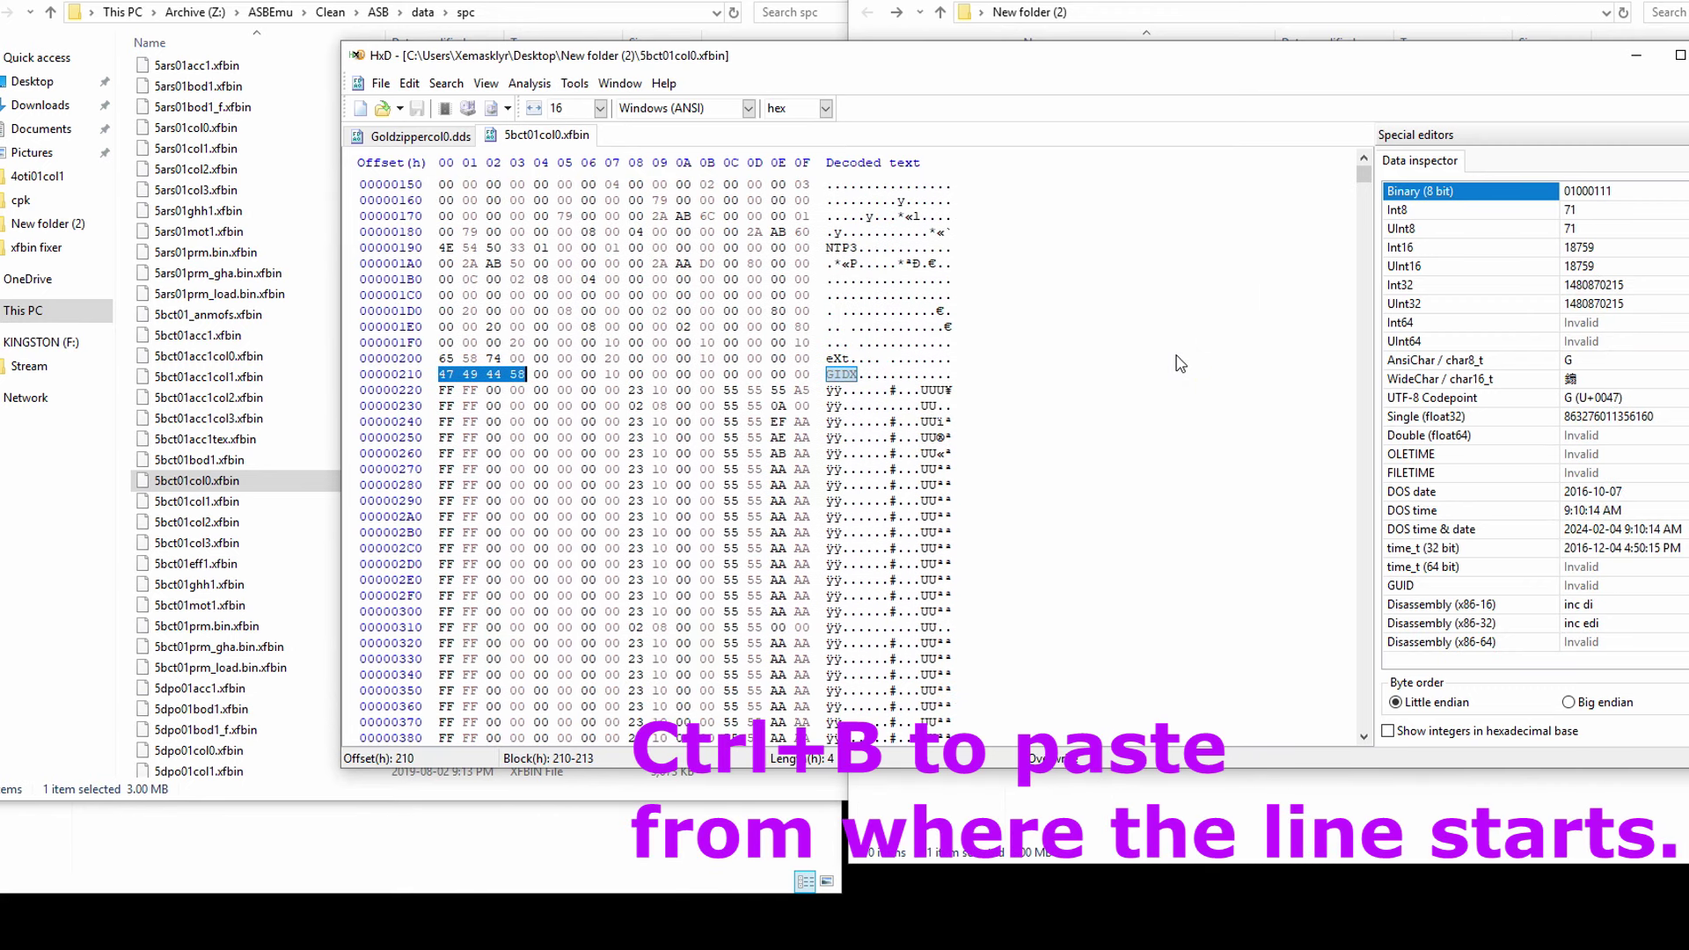
pyautogui.click(828, 393)
pyautogui.scroll(1, 829, 390)
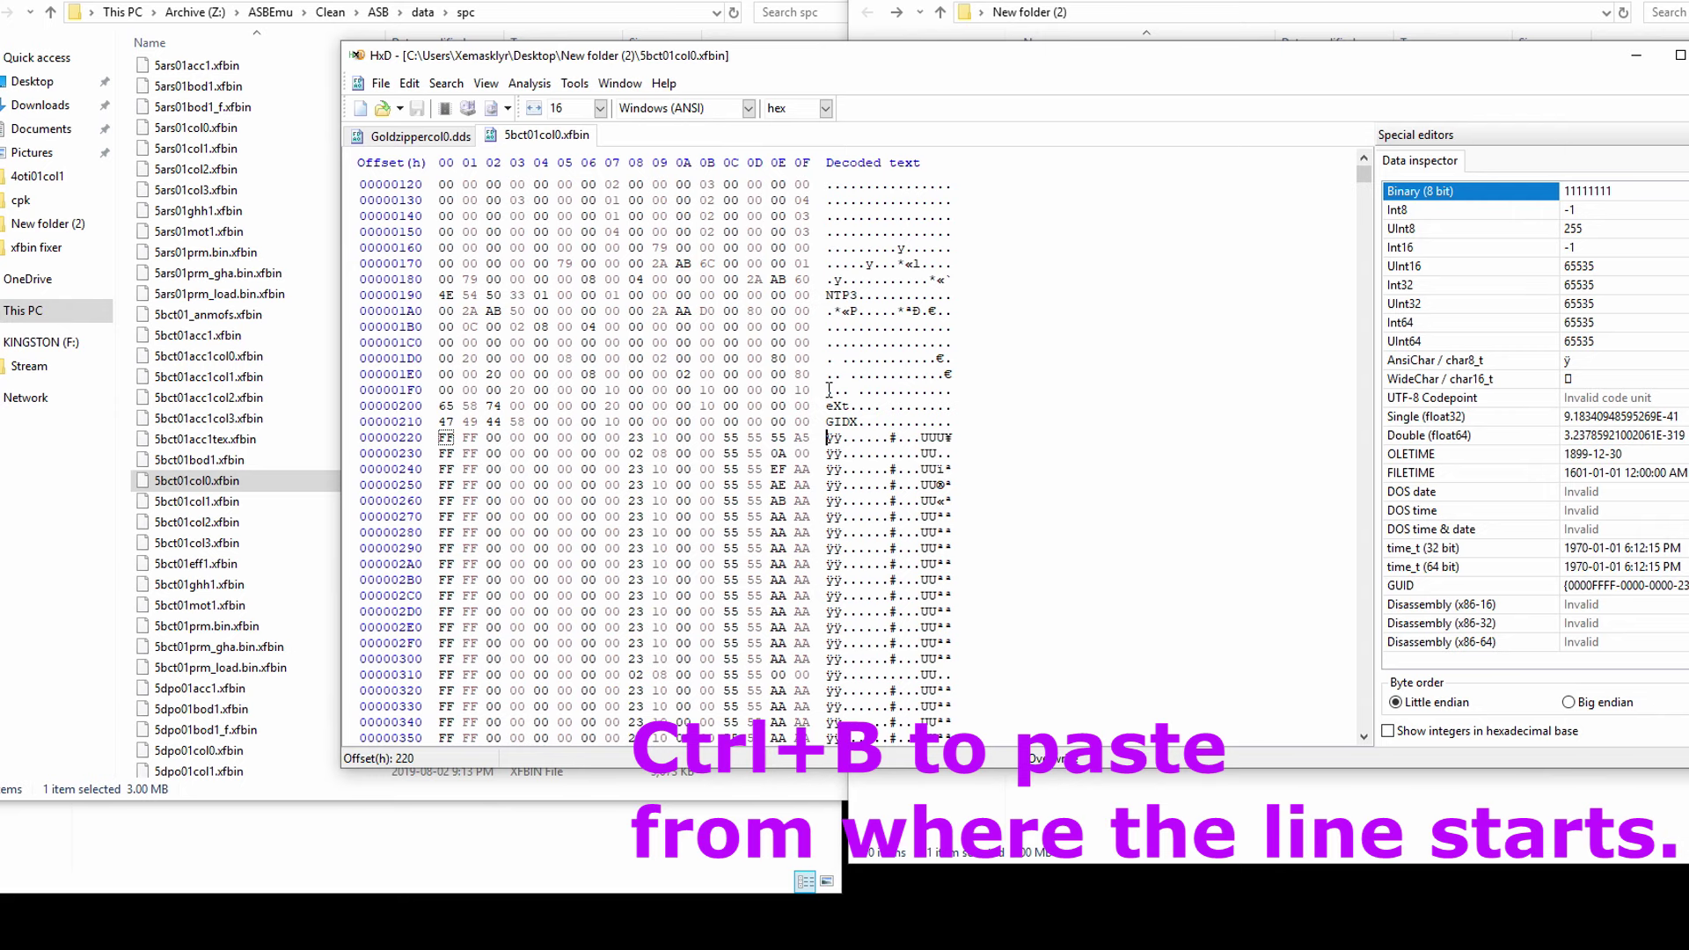
pyautogui.hotkey('ctrl', 'b')
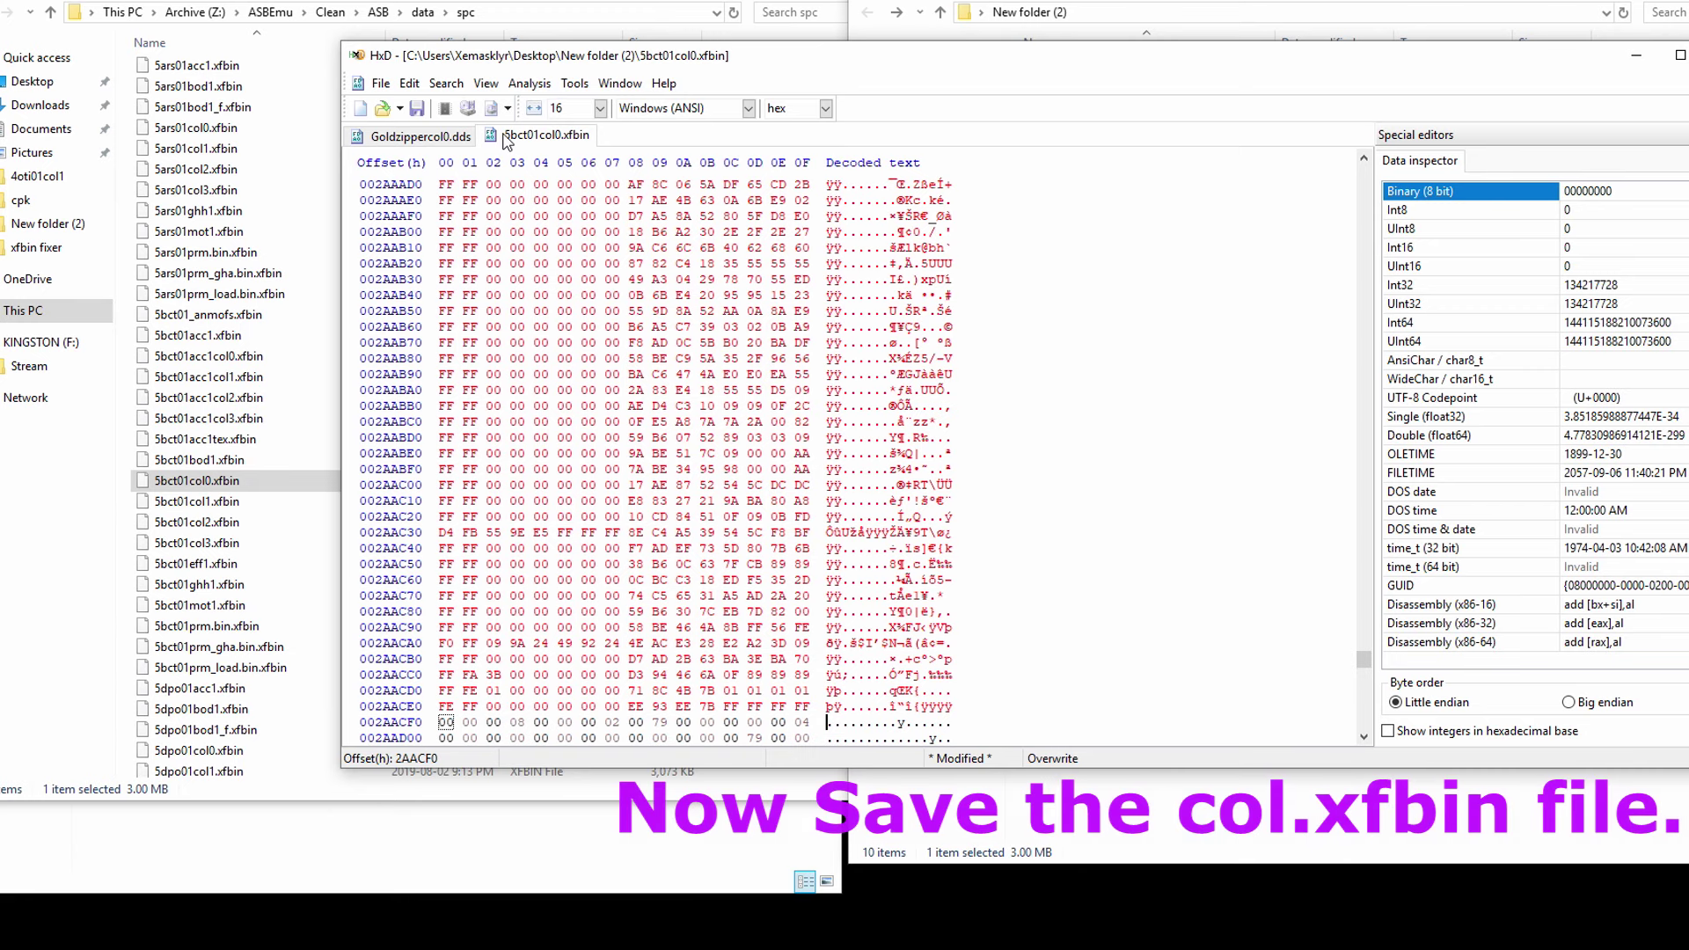
pyautogui.click(418, 108)
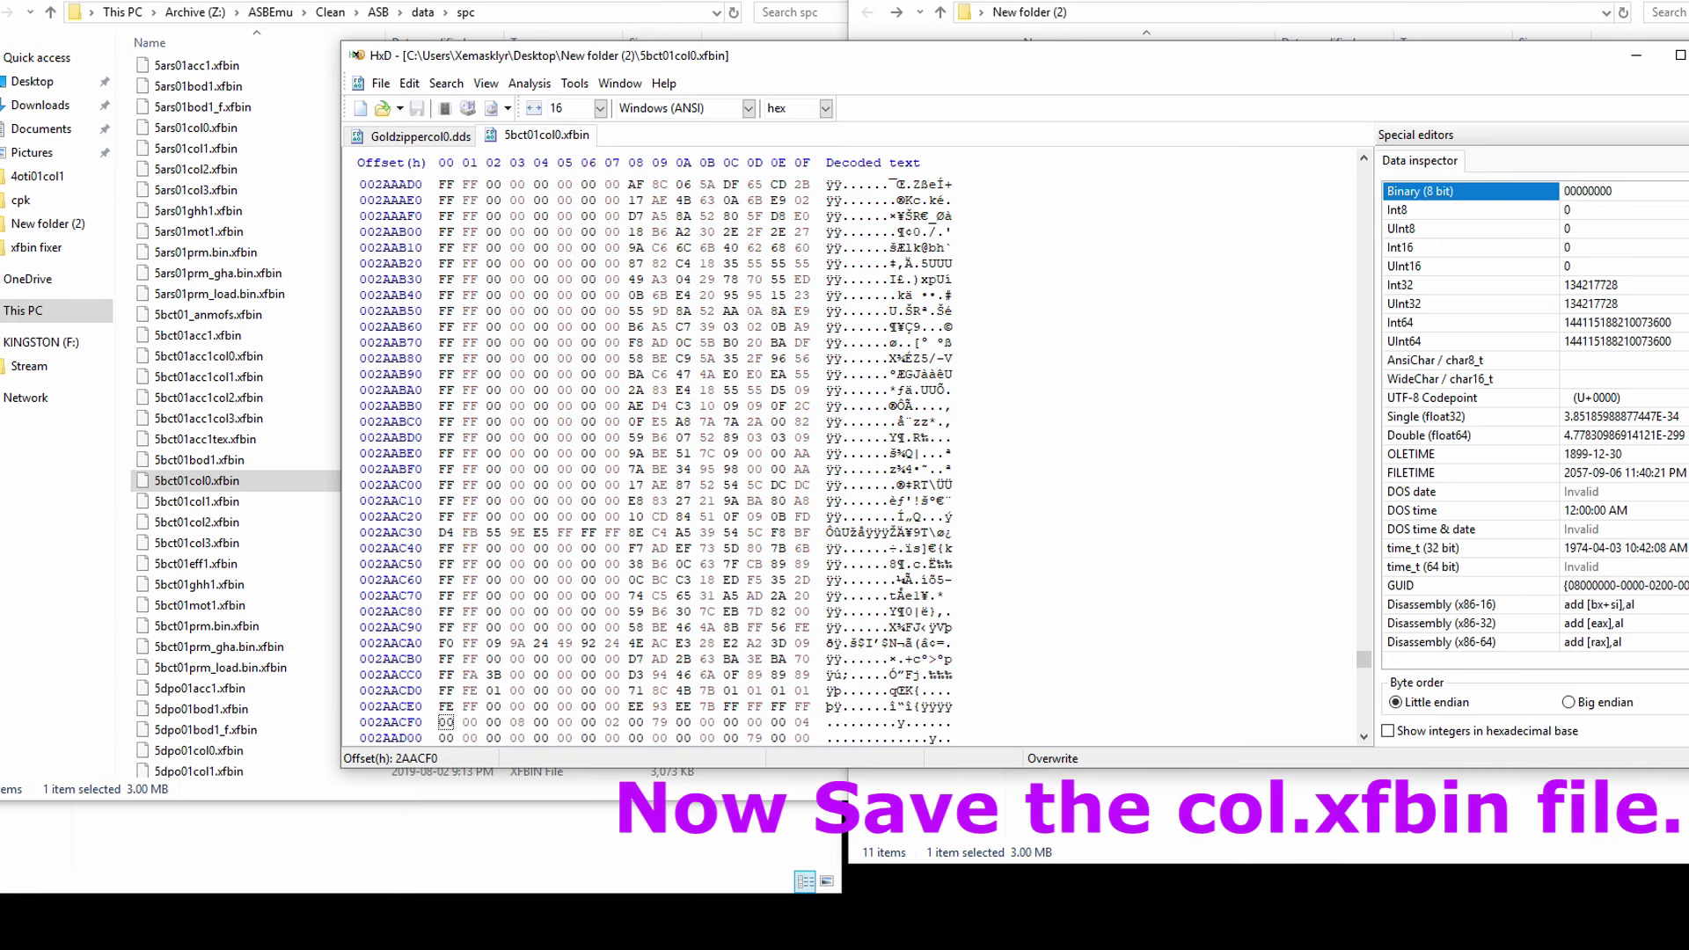
# - Run Start.bat from New folder (2) as administrator
pyautogui.hotkey('alt', 'Tab')
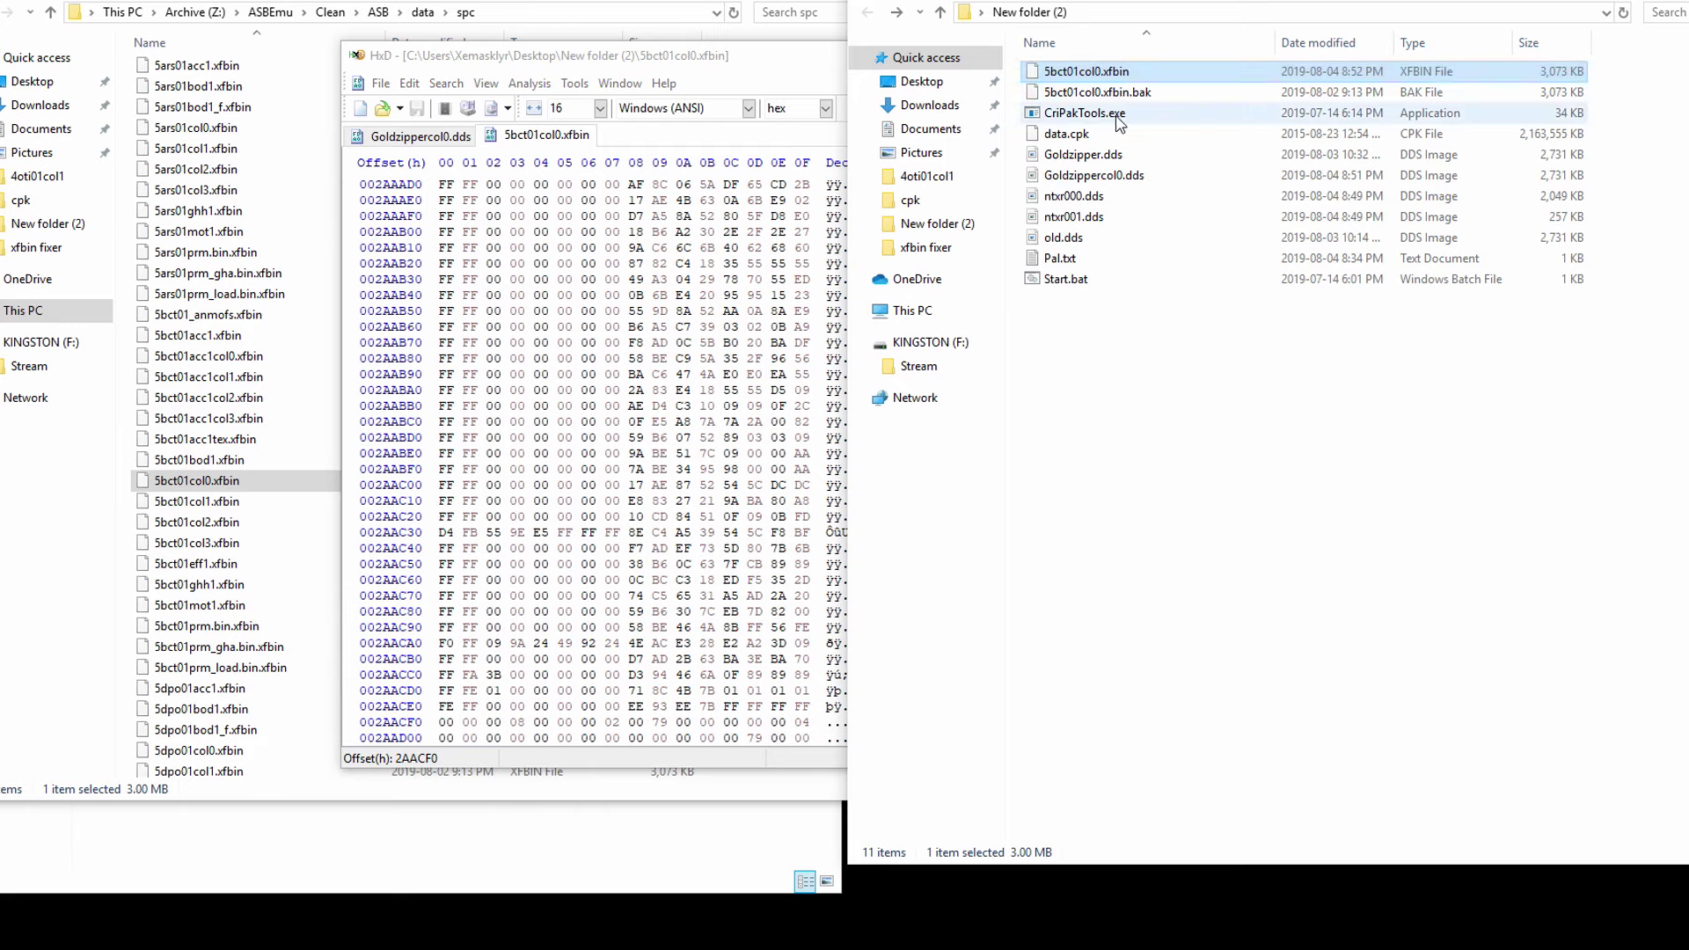
pyautogui.click(1055, 280)
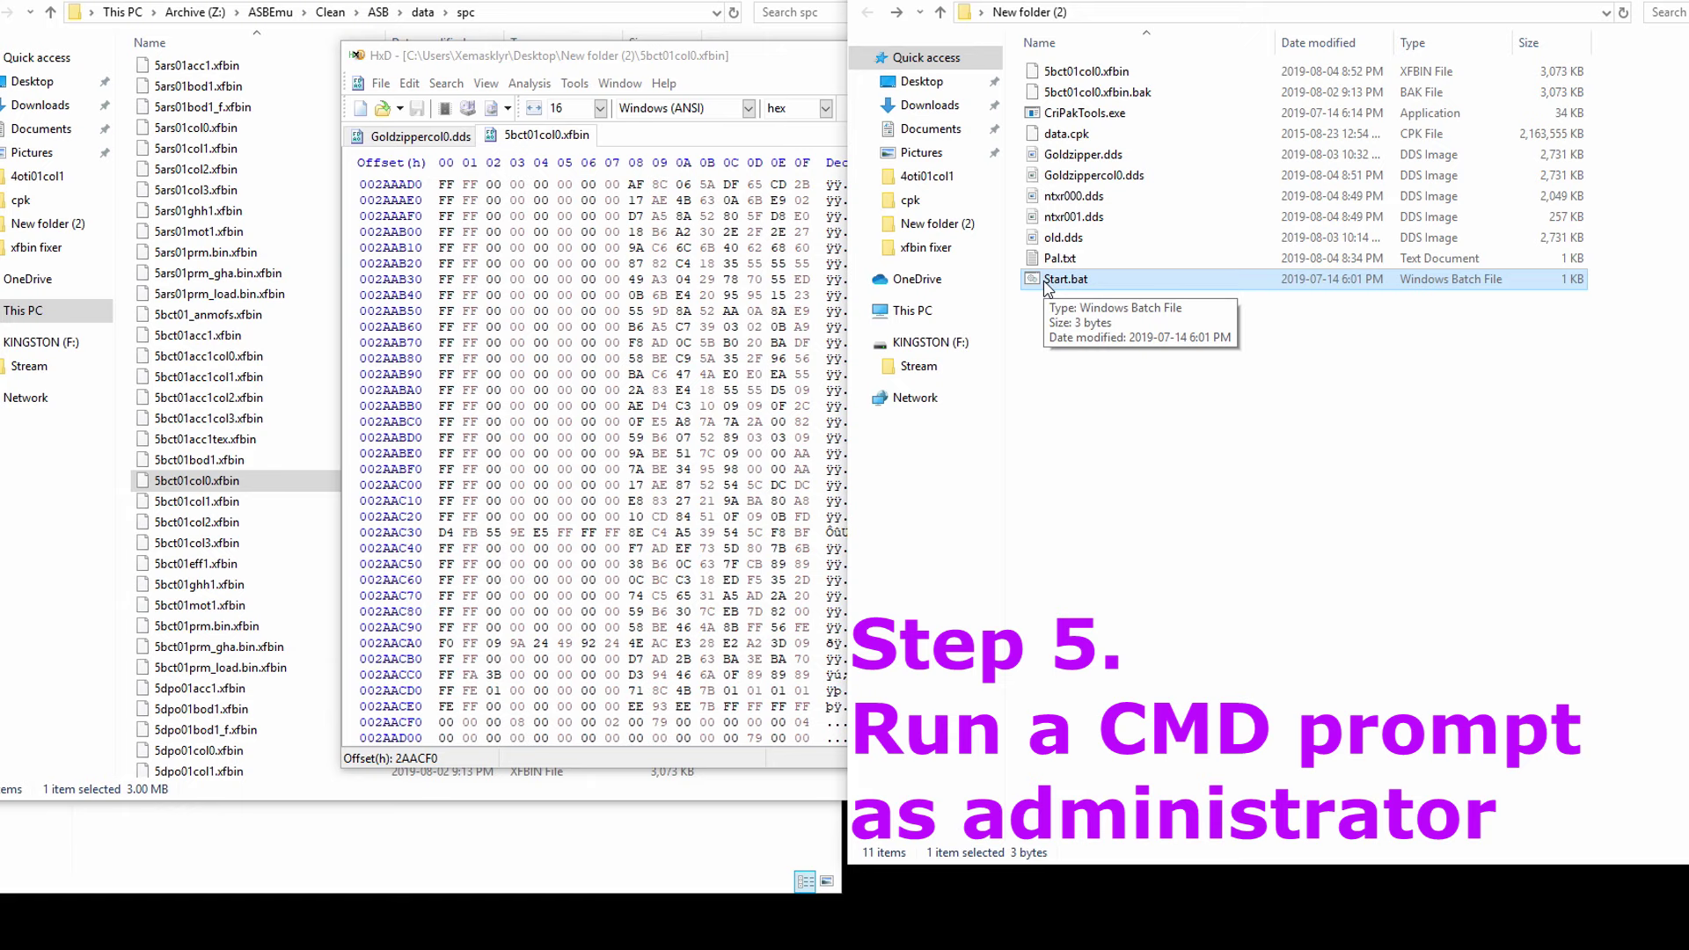
pyautogui.rightClick(1048, 289)
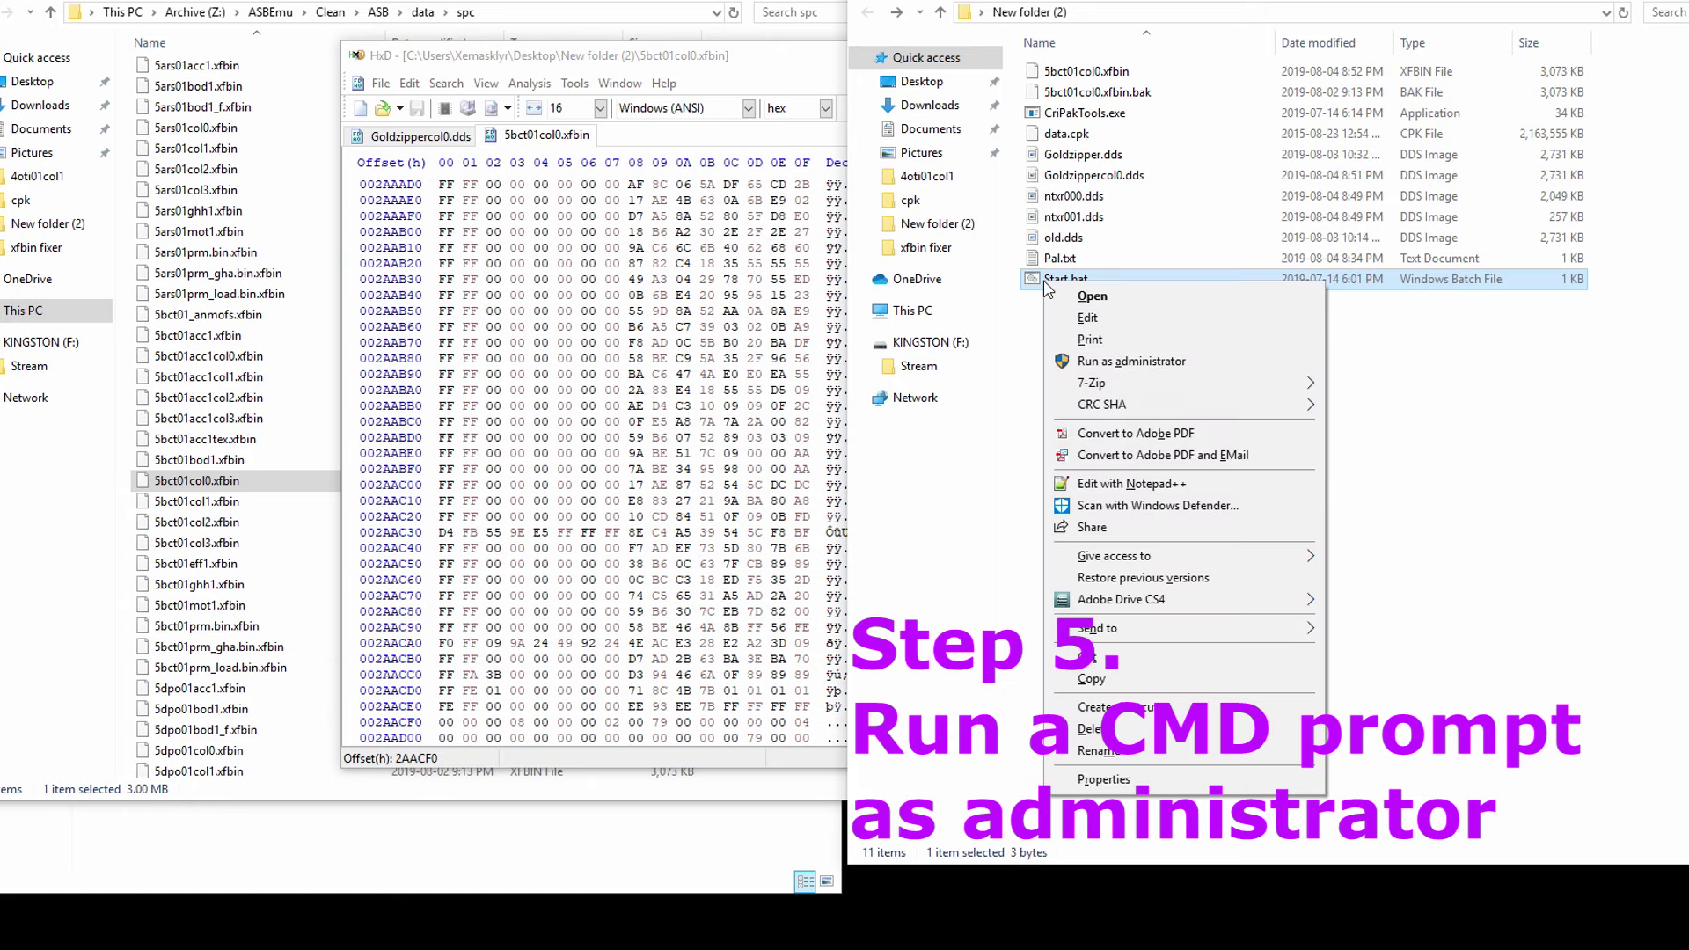
pyautogui.click(1051, 361)
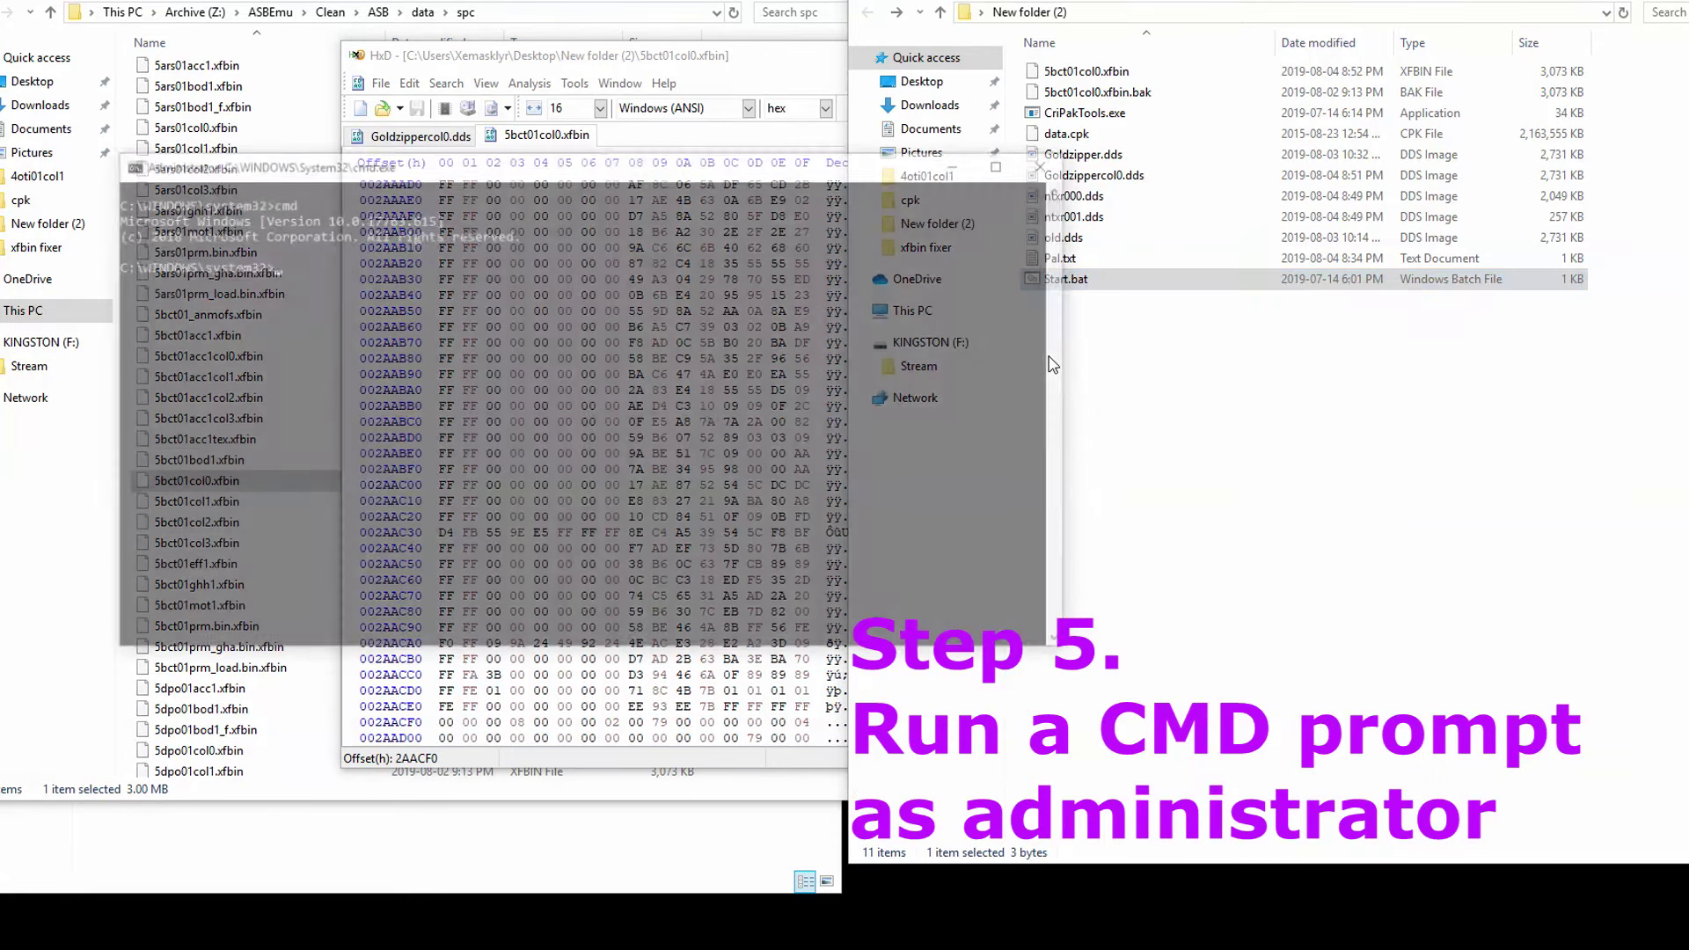
# - Copy the New folder (2) path and cd into it in the command prompt
pyautogui.click(1222, 13)
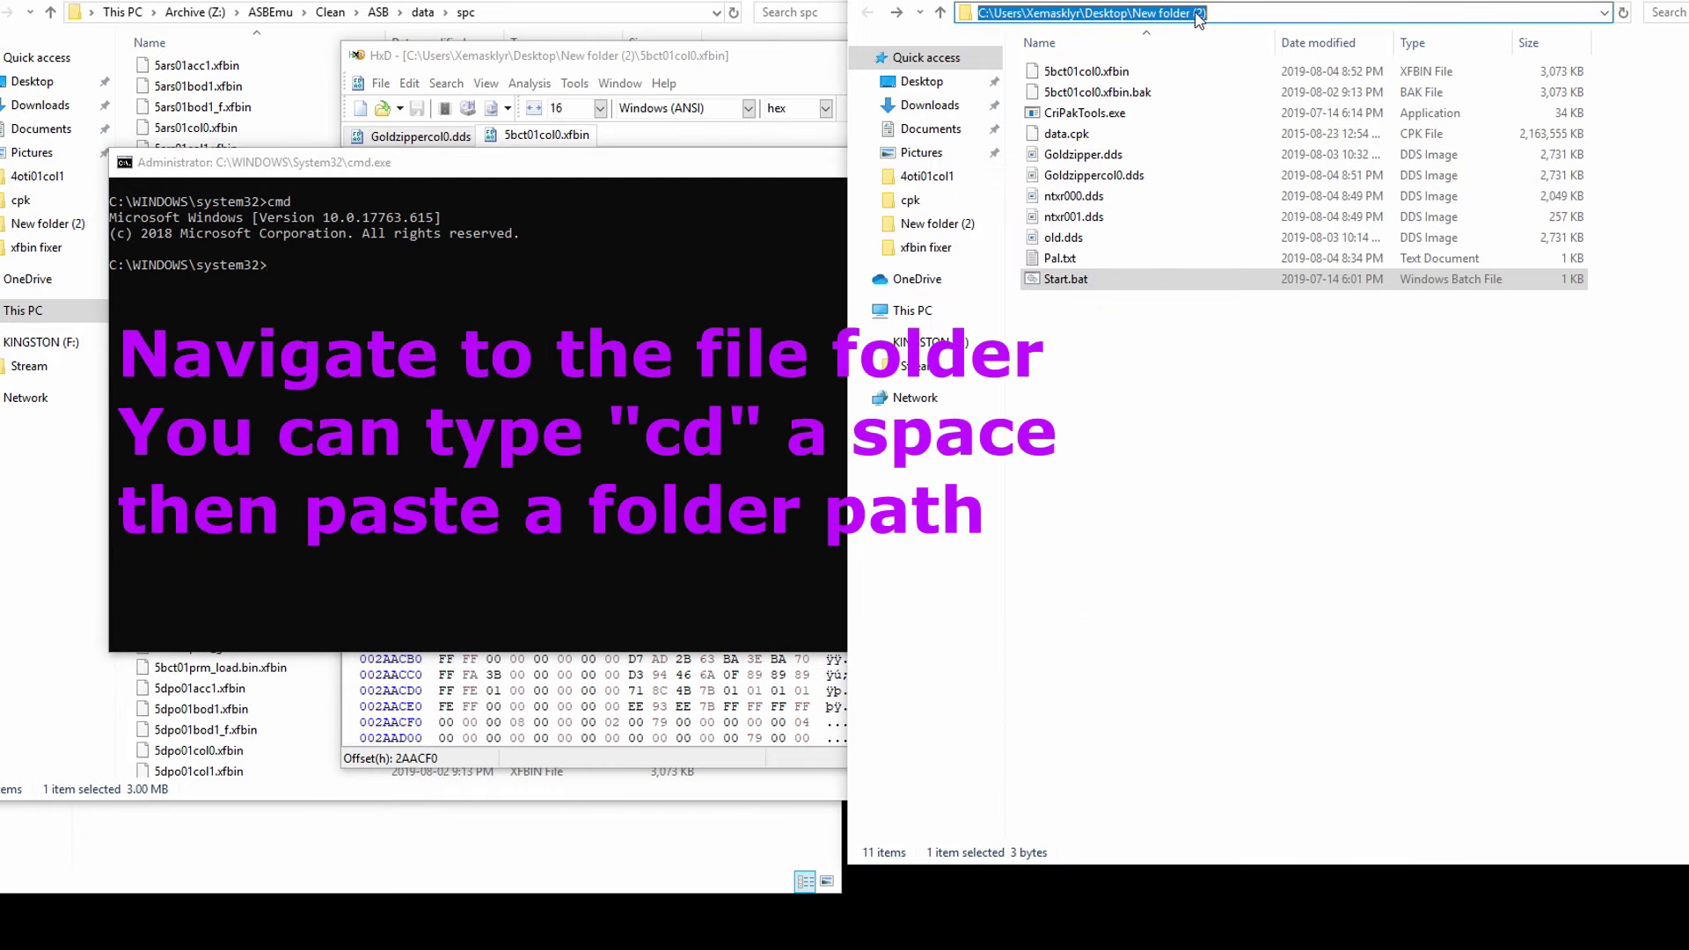
pyautogui.rightClick(1198, 19)
pyautogui.click(1222, 66)
pyautogui.click(768, 306)
pyautogui.write('cd')
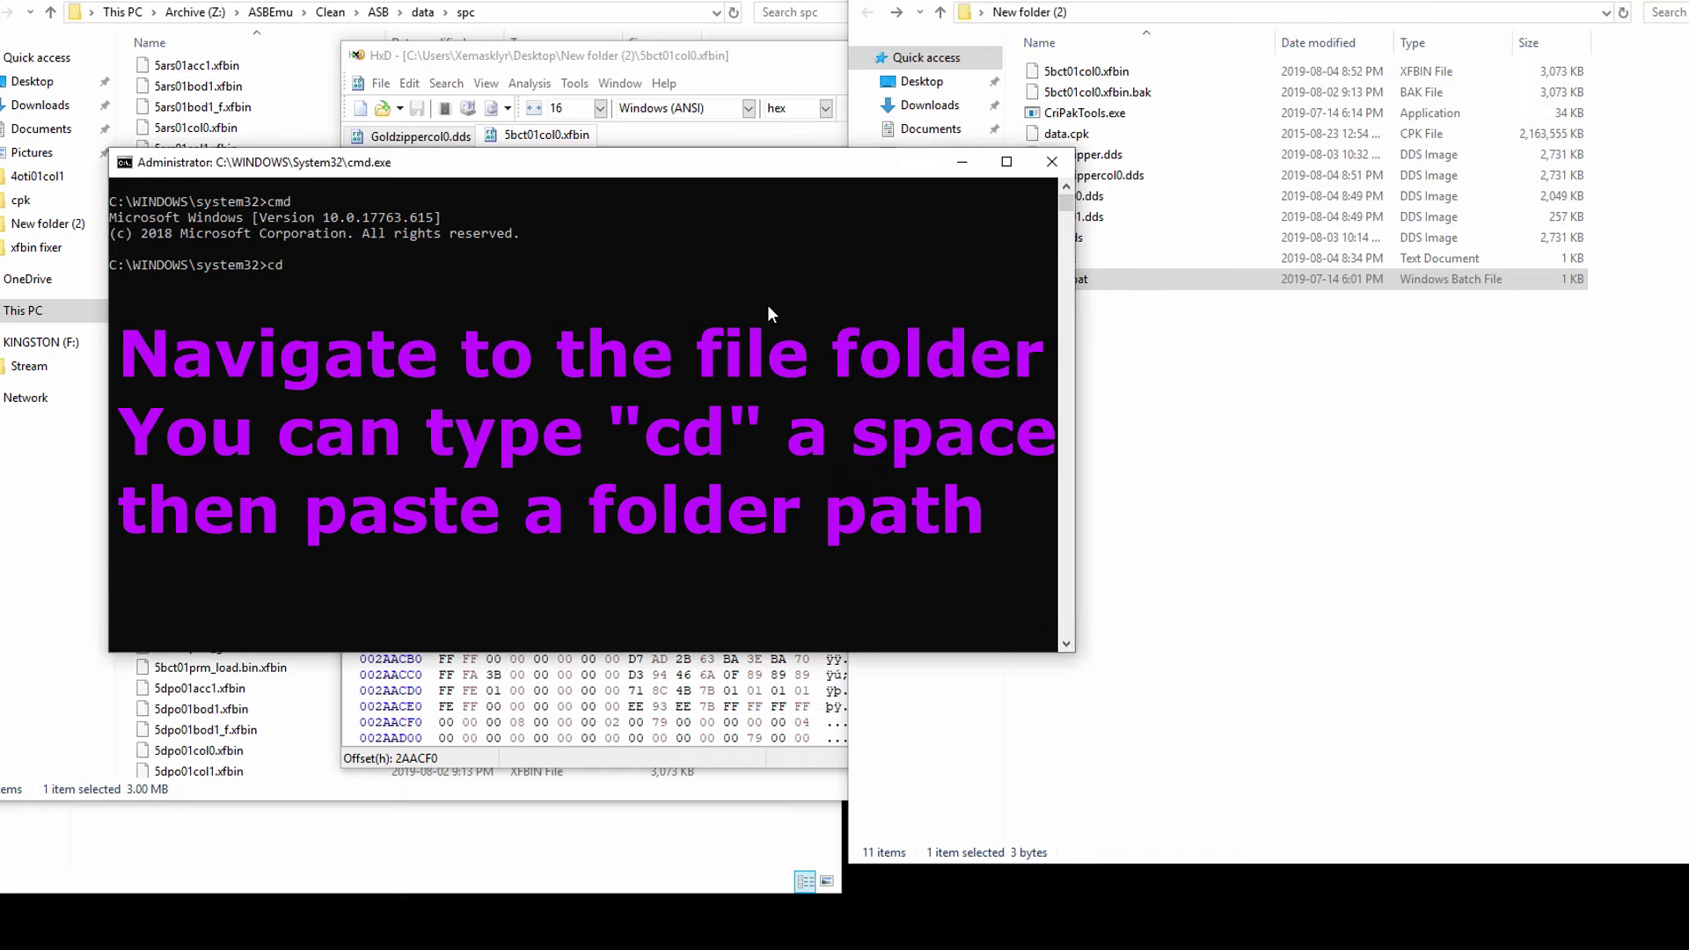
pyautogui.hotkey('ctrl', 'v')
pyautogui.press('Return')
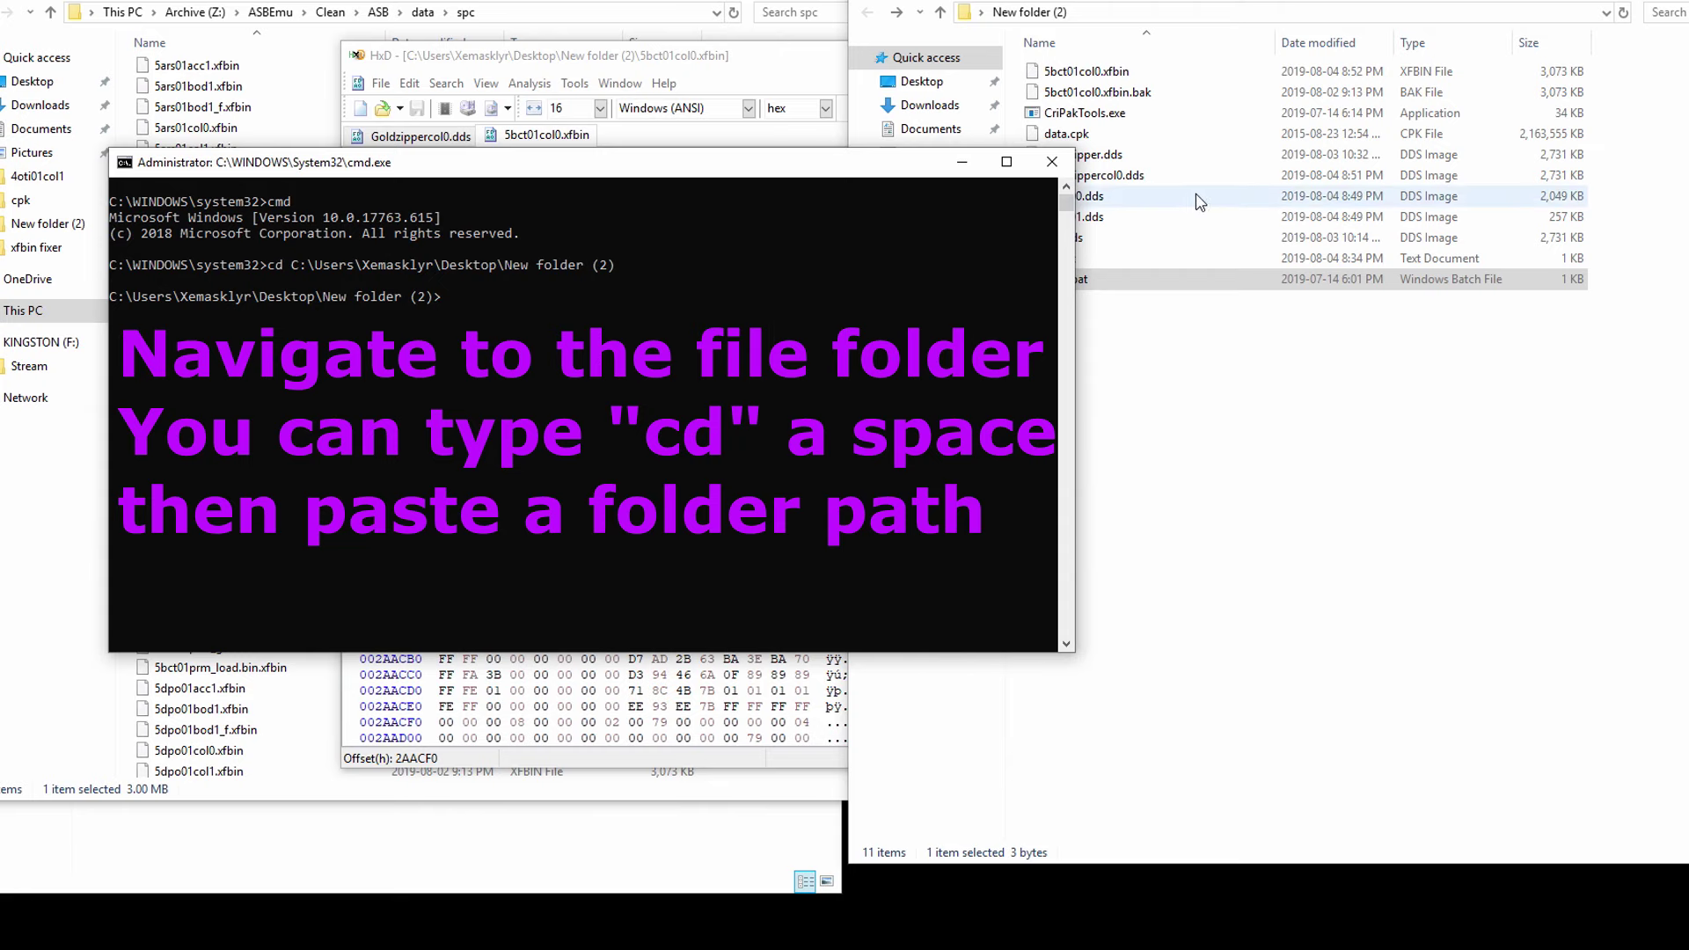
pyautogui.click(1086, 113)
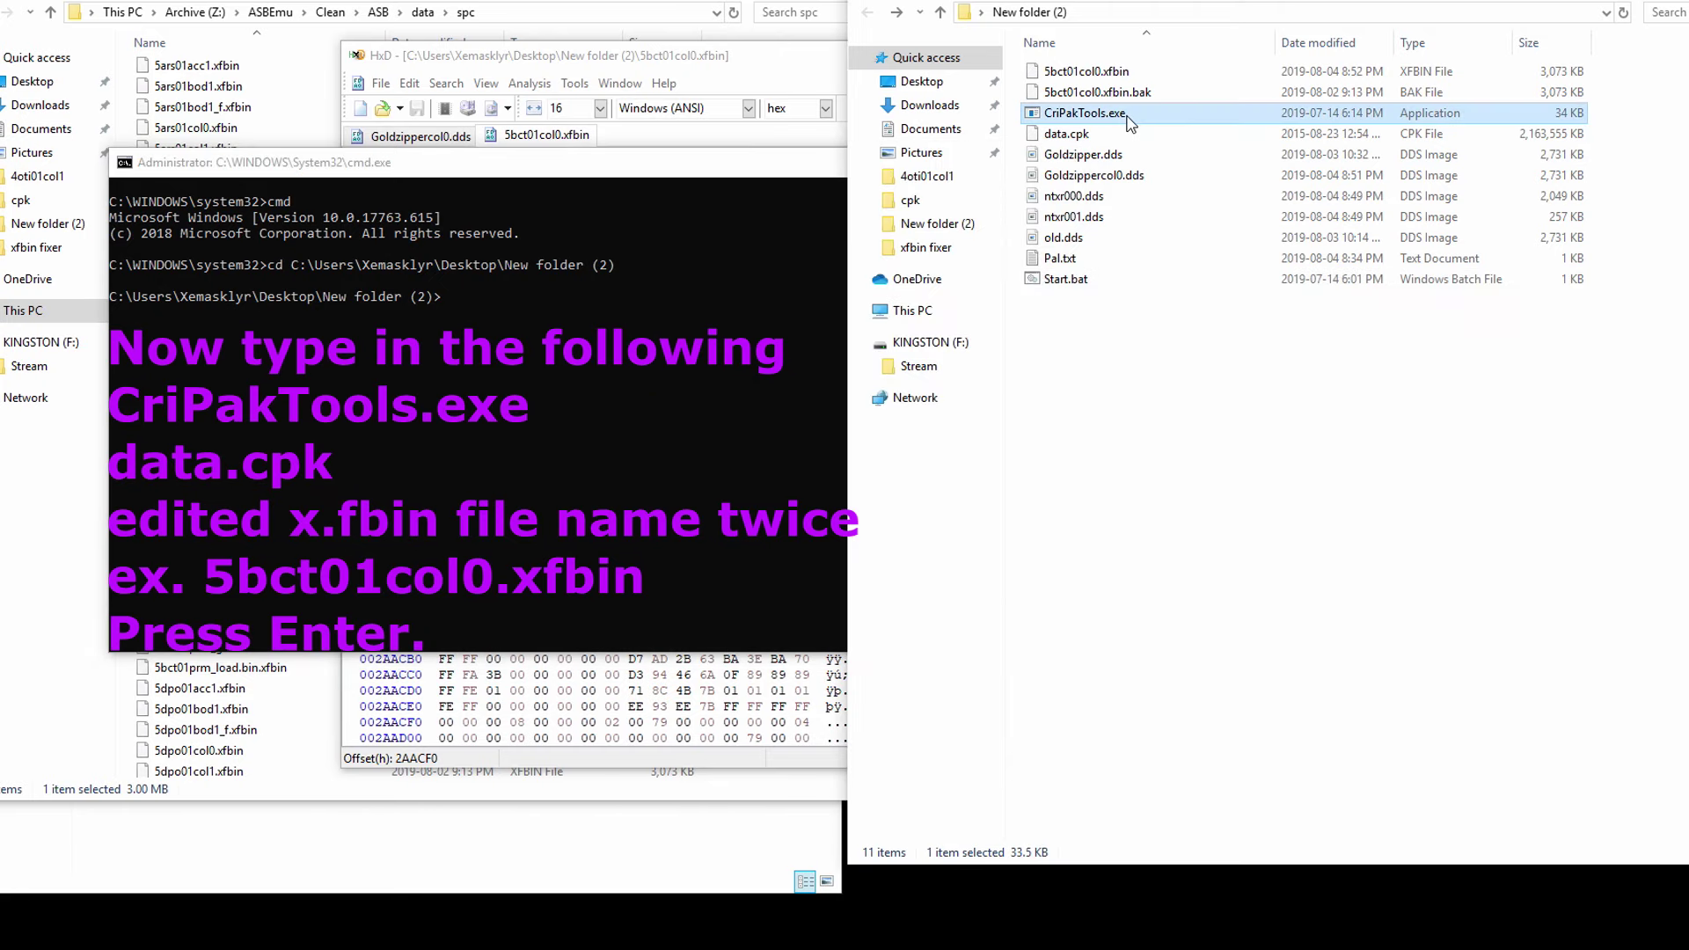
# - Enter 'CriPakTools.exe data.cpk' at the prompt using names copied from Explorer
pyautogui.click(1128, 114)
pyautogui.hotkey('ctrl', 'a')
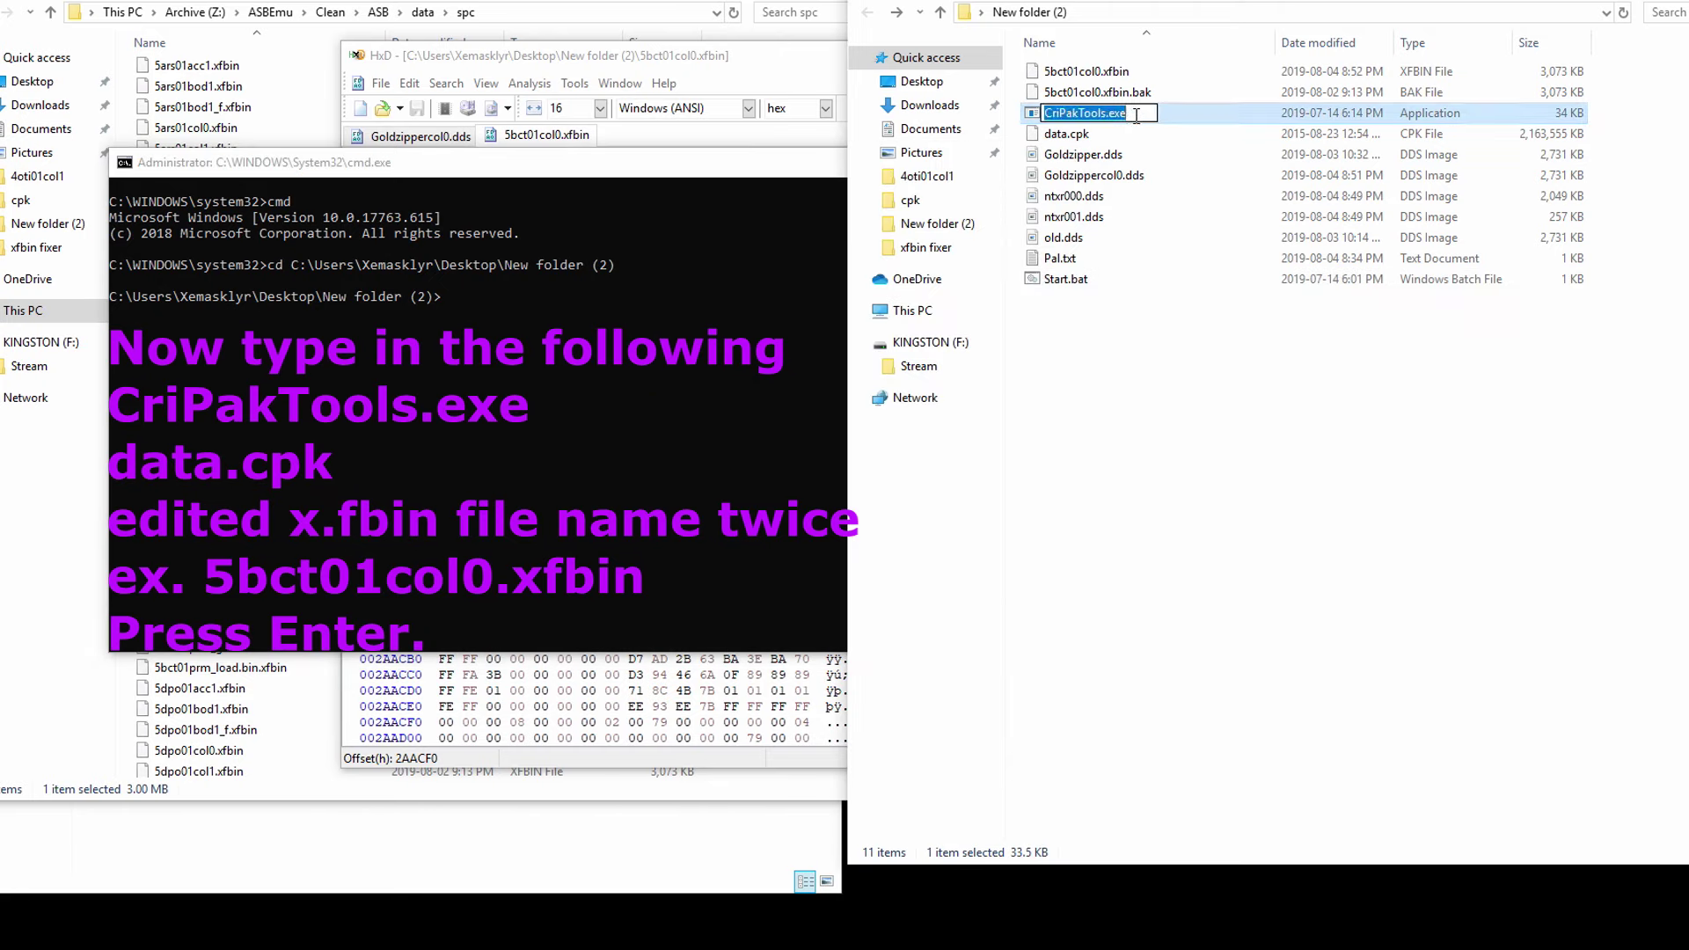
pyautogui.click(642, 349)
pyautogui.hotkey('ctrl', 'v')
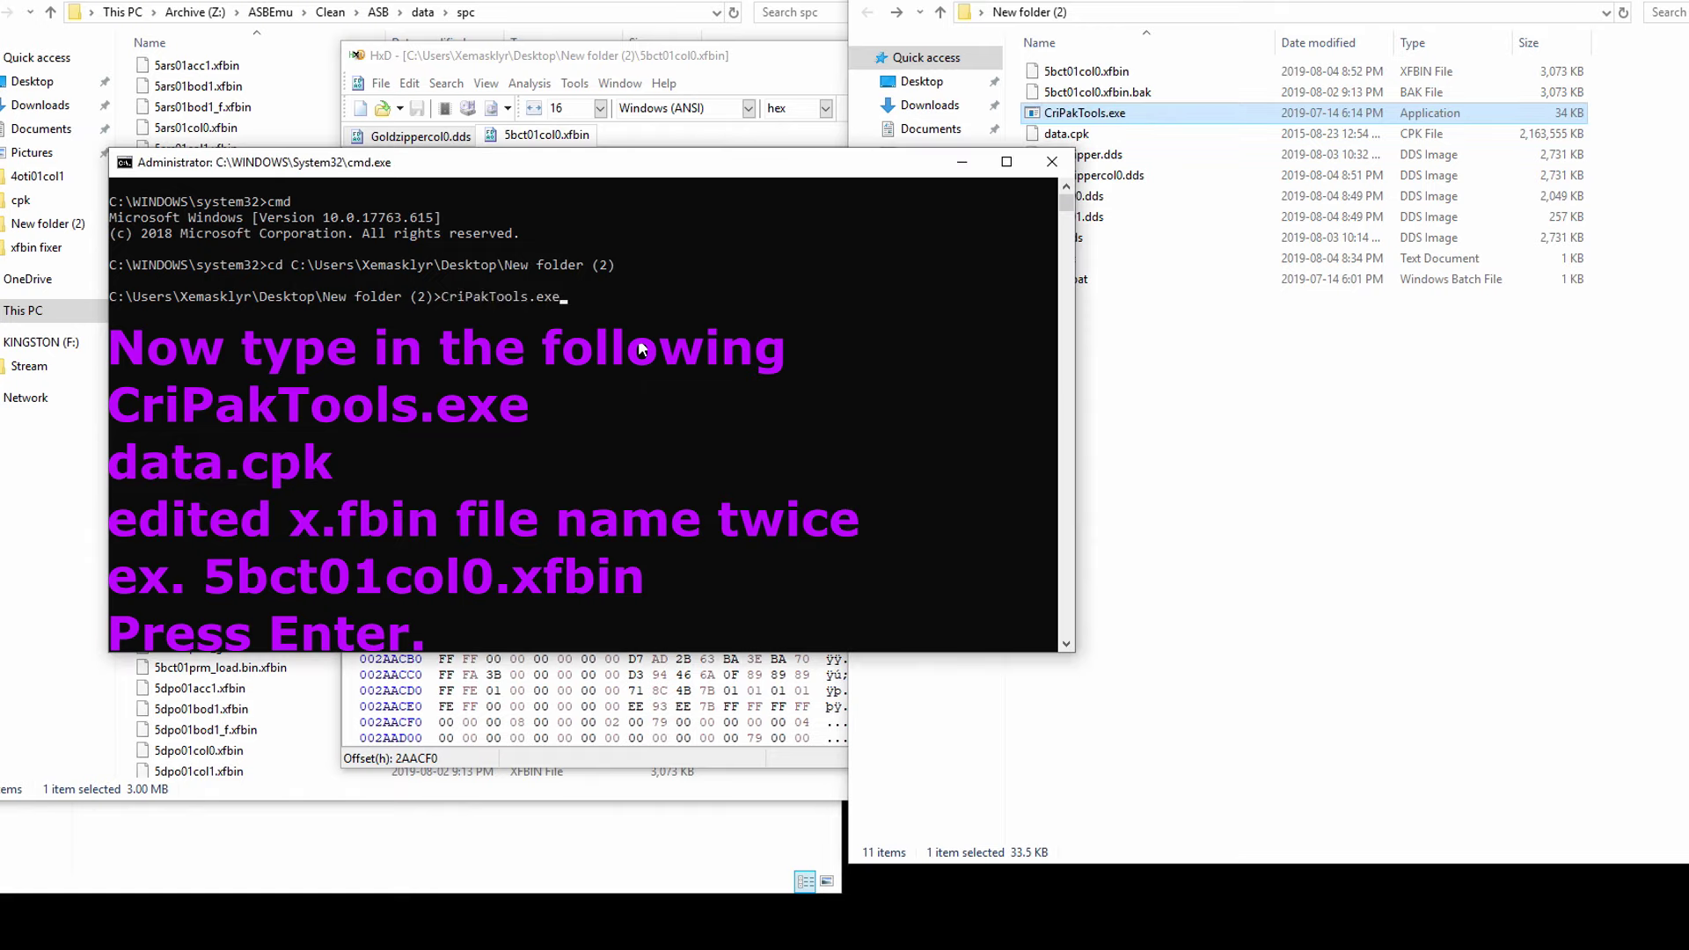
pyautogui.click(1105, 137)
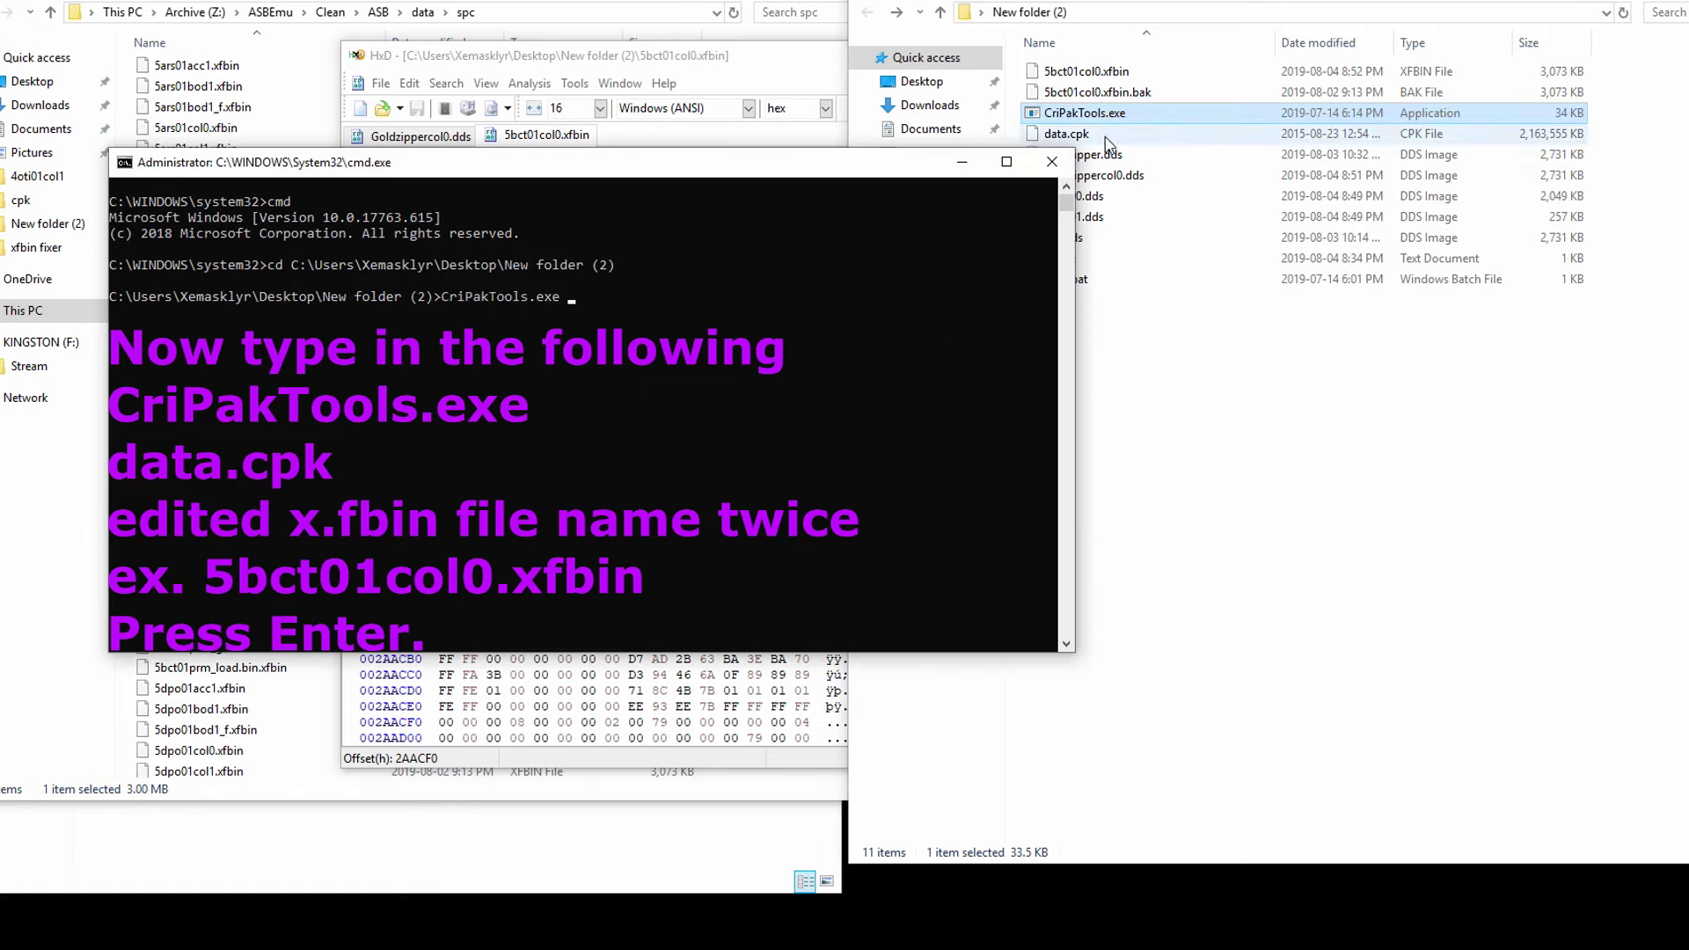
pyautogui.click(1105, 138)
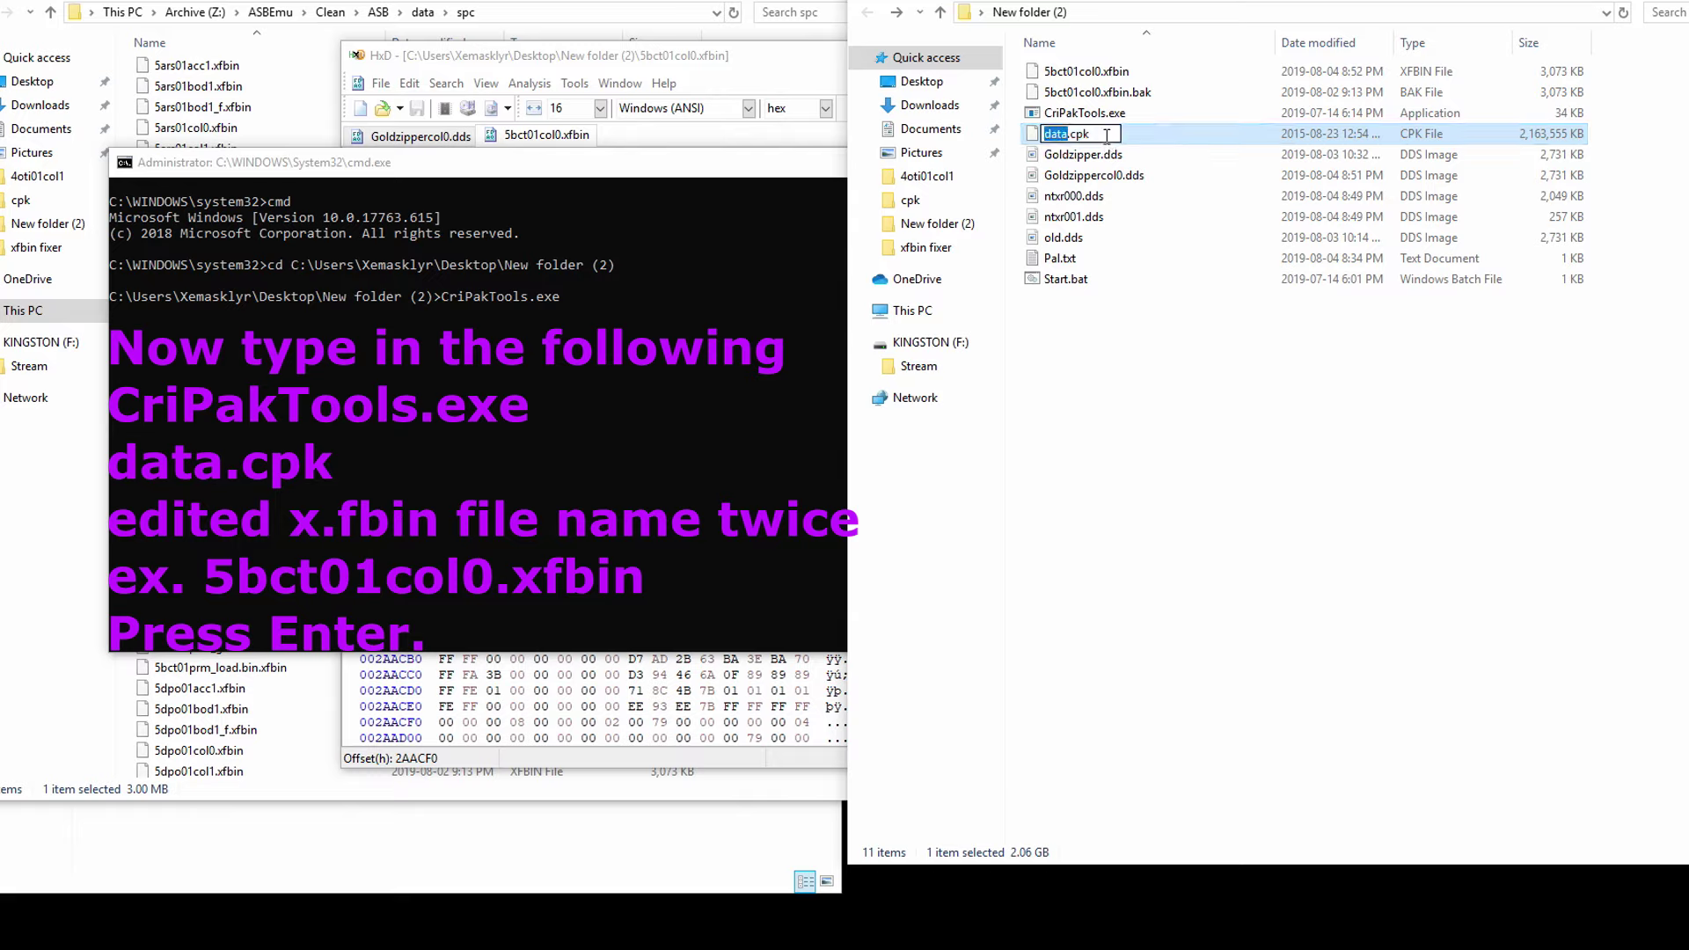
pyautogui.hotkey('ctrl', 'a')
pyautogui.hotkey('ctrl', 'c')
pyautogui.click(688, 327)
pyautogui.hotkey('ctrl', 'v')
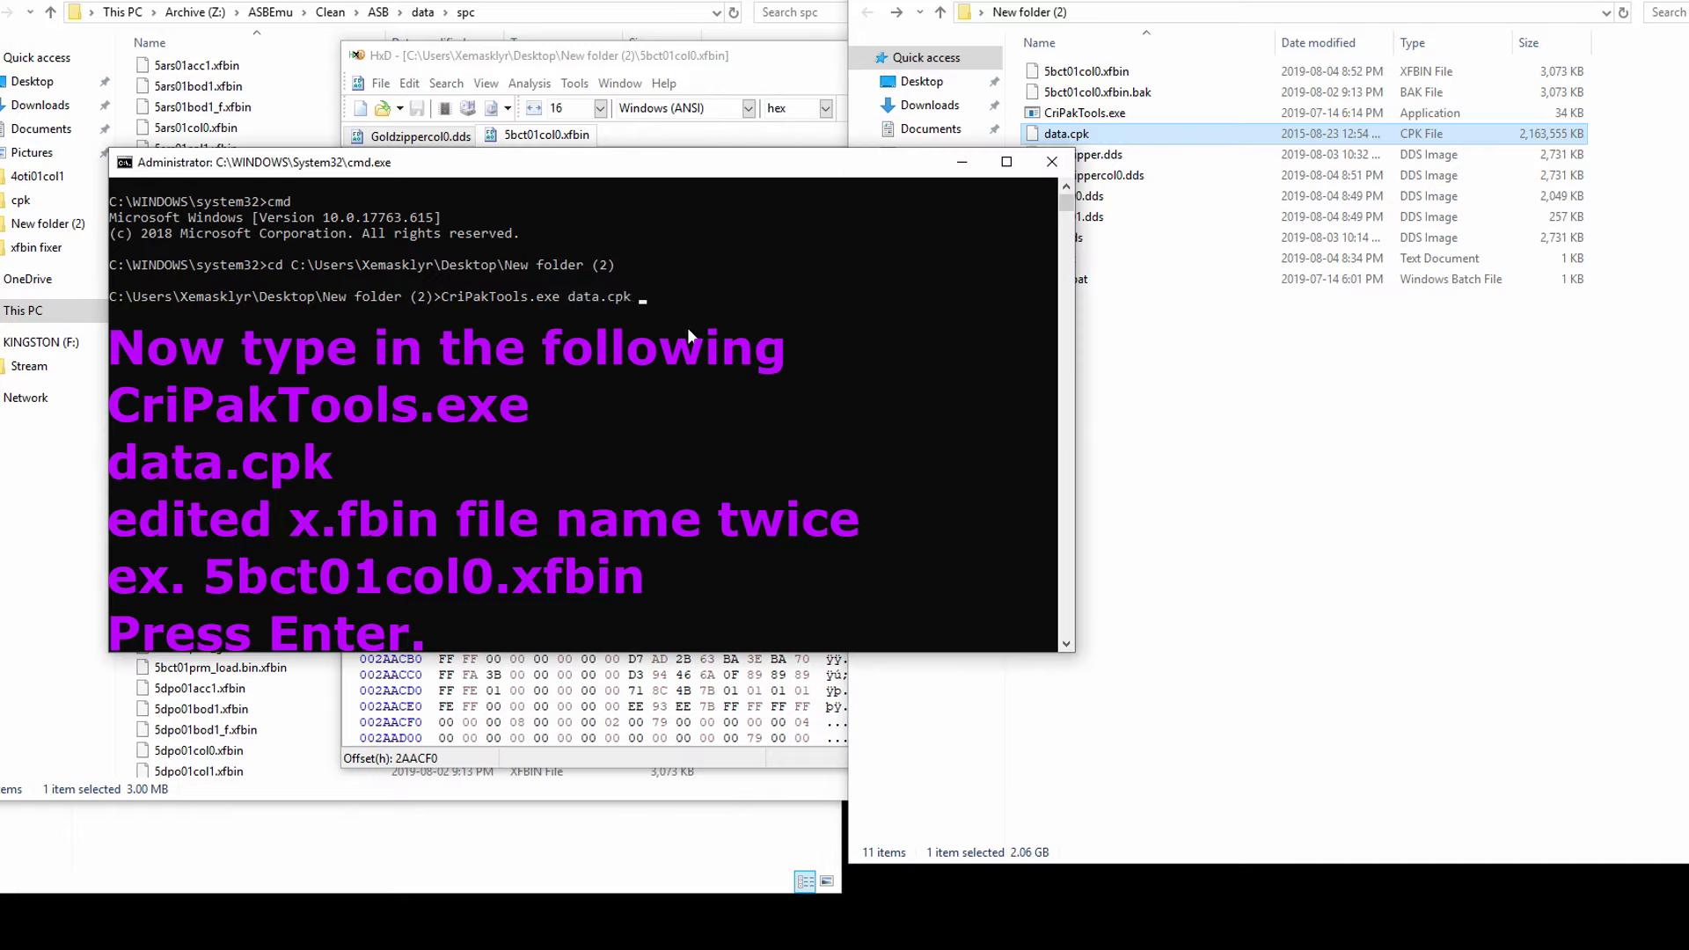
# - Append 5bct01col0.xfbin twice and run the command to rebuild data.cpk
pyautogui.click(1078, 74)
pyautogui.click(1078, 74)
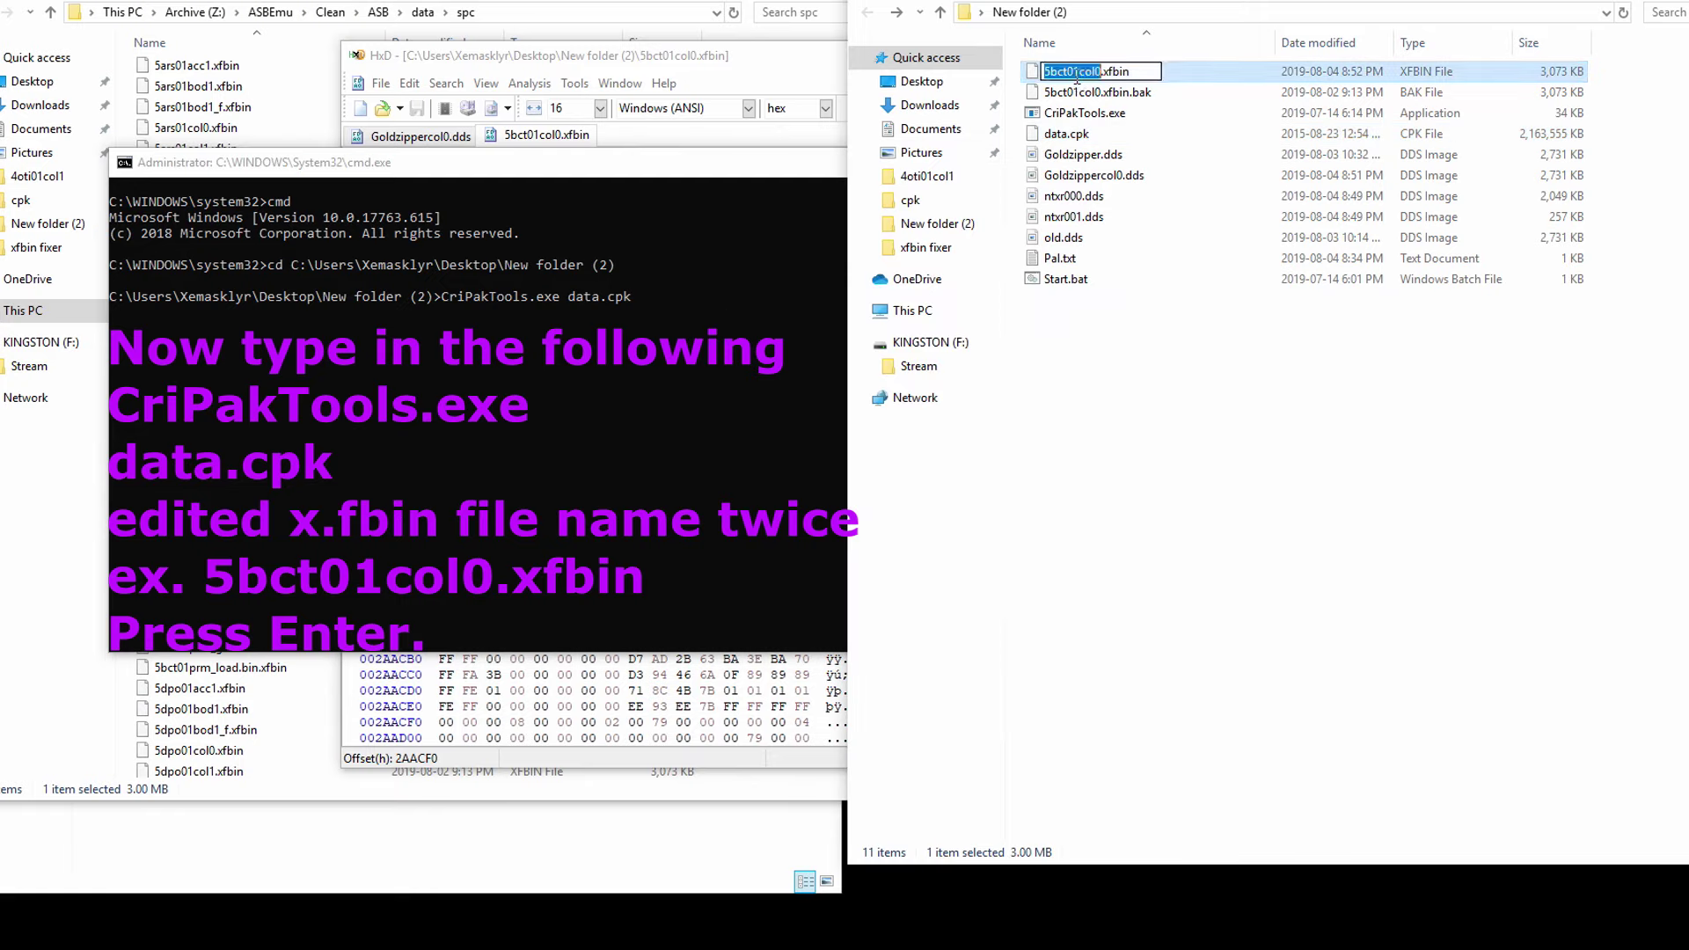
pyautogui.hotkey('ctrl', 'a')
pyautogui.hotkey('ctrl', 'c')
pyautogui.click(662, 337)
pyautogui.hotkey('ctrl', 'v')
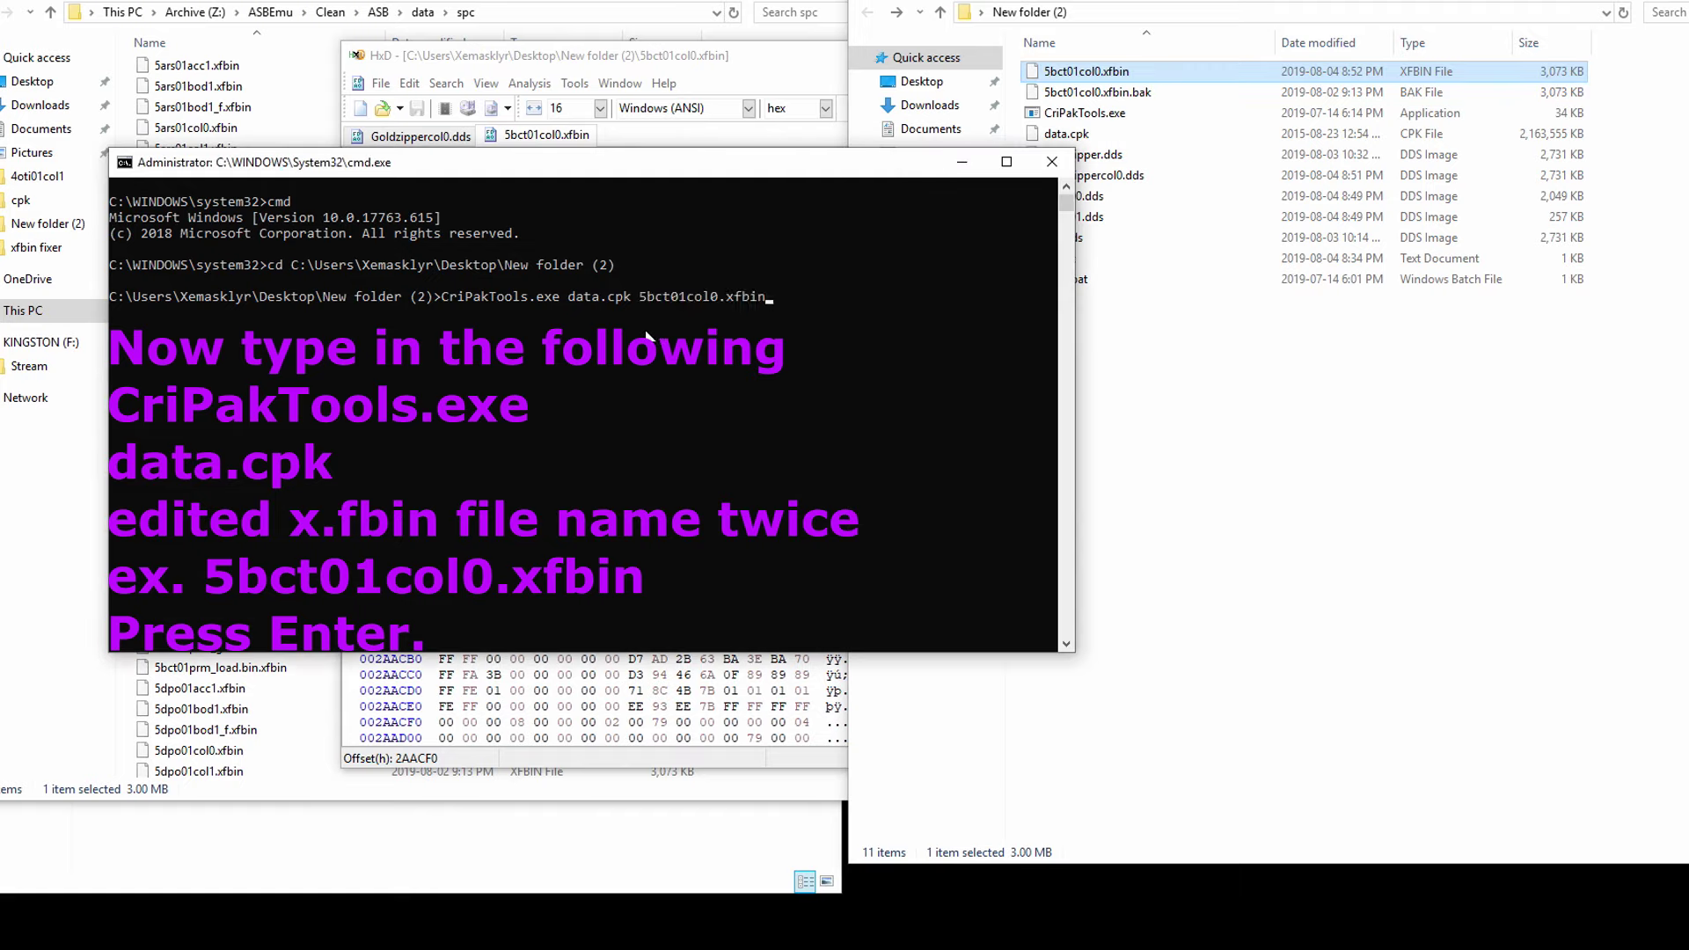
pyautogui.hotkey('ctrl', 'v')
pyautogui.press('Return')
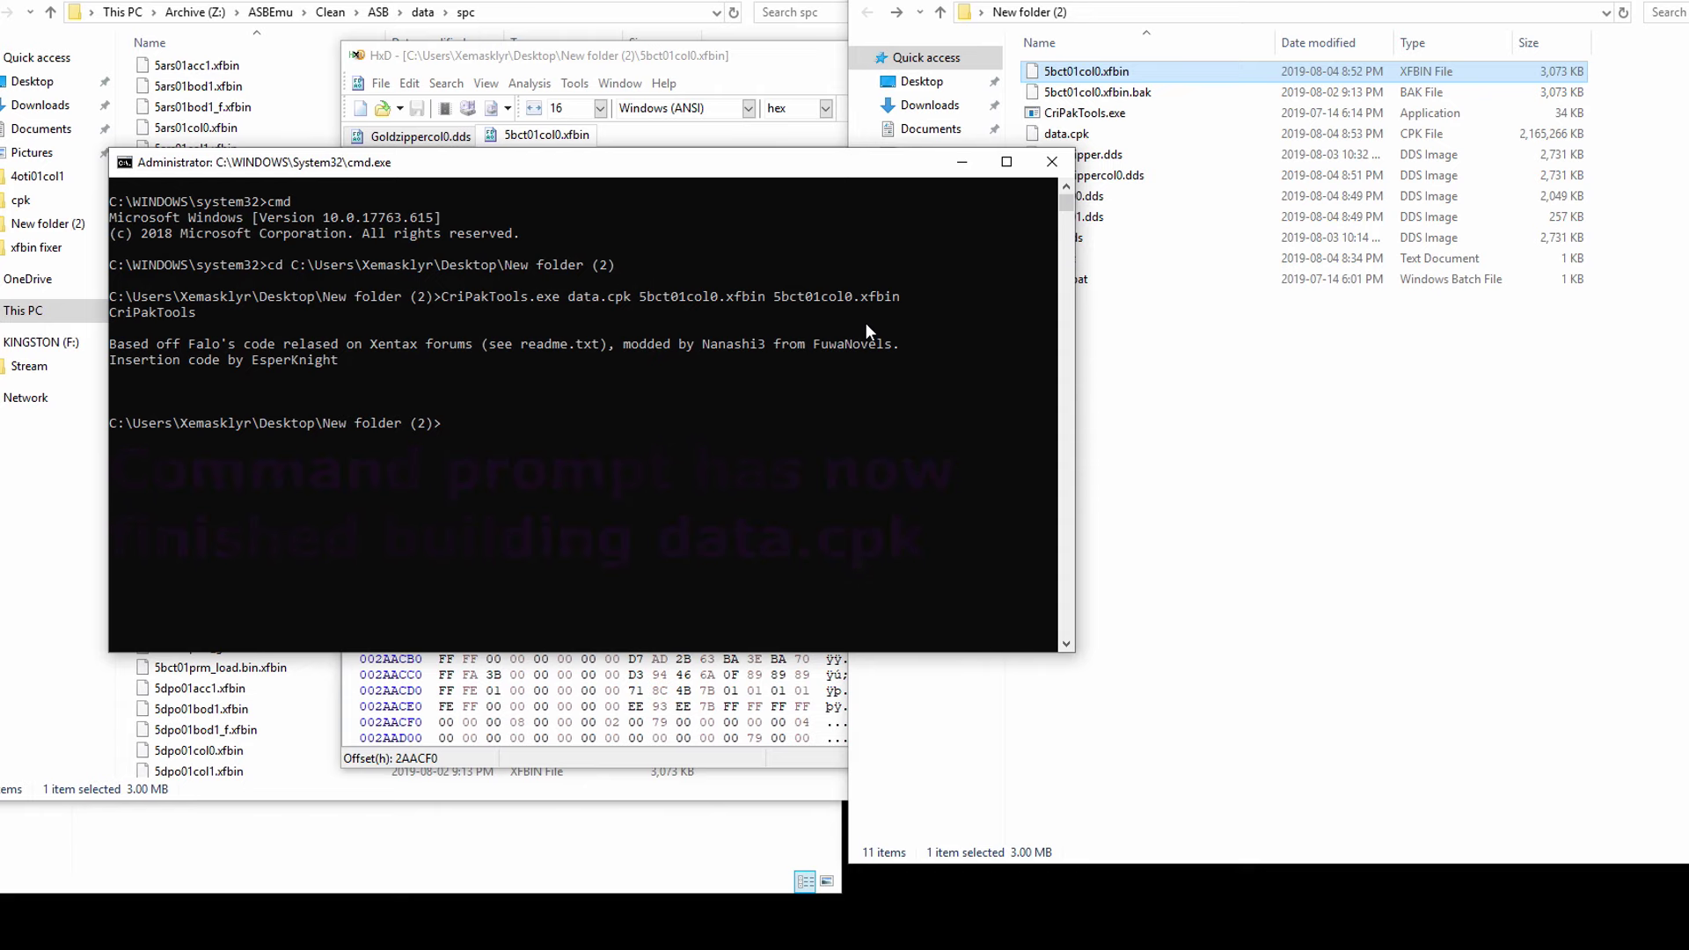
pyautogui.click(628, 842)
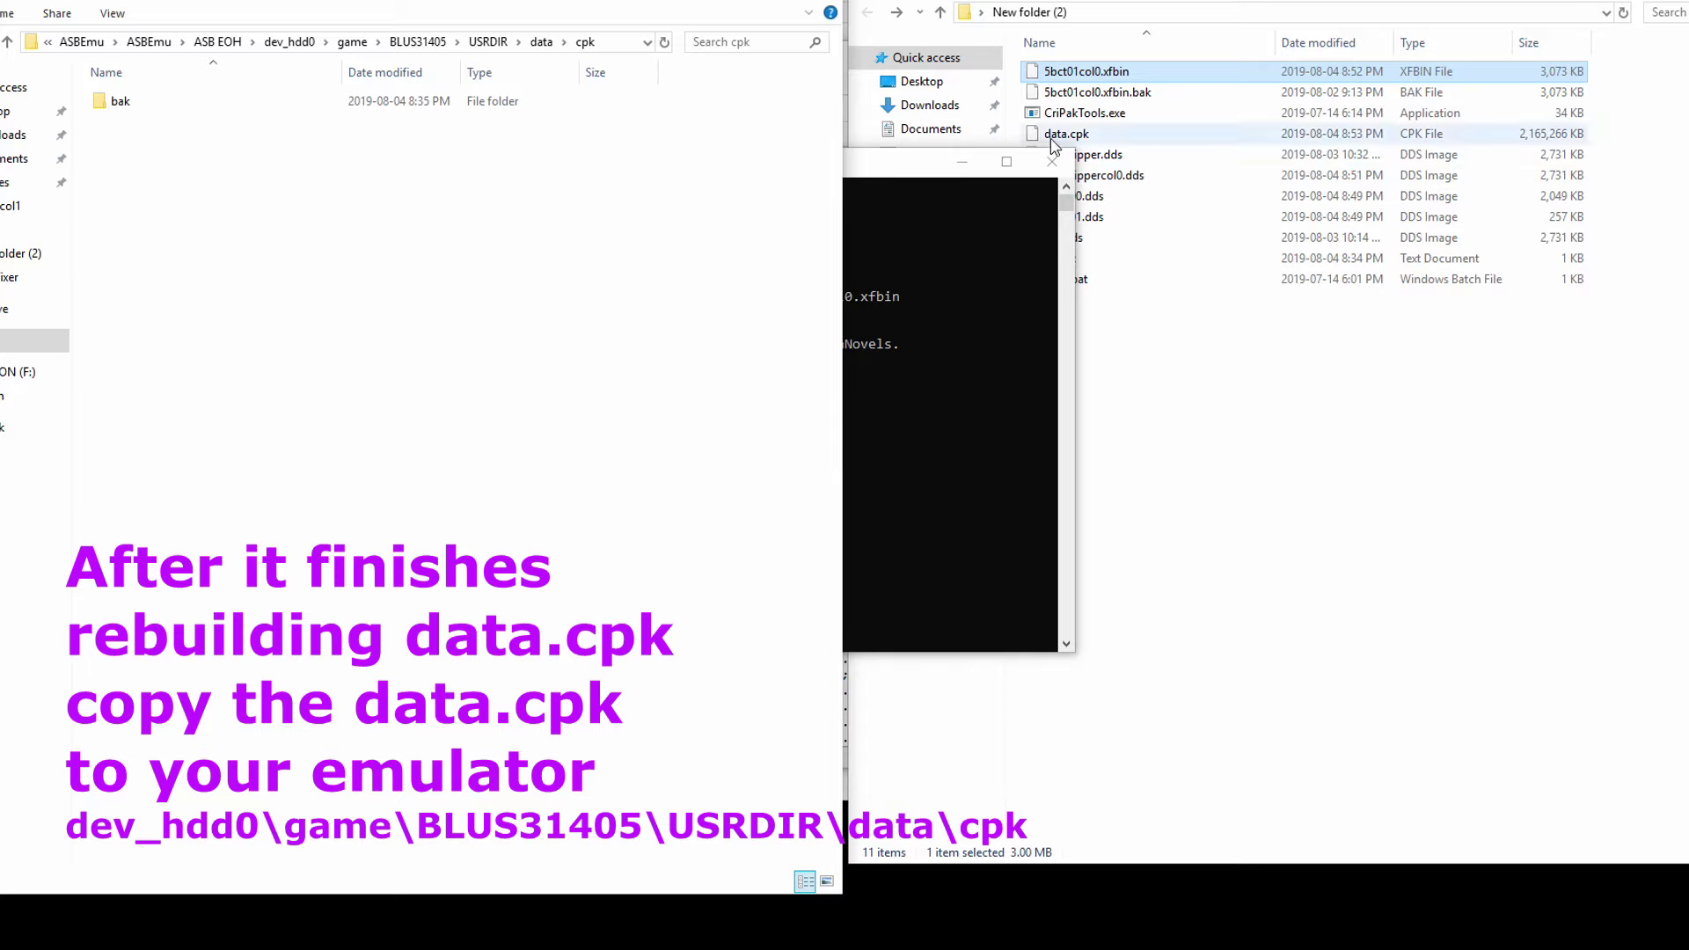
# - Copy the rebuilt data.cpk into BLUS31405\USRDIR\data\cpk, then return to the ASB EOH folder
pyautogui.moveTo(1053, 145); pyautogui.dragTo(482, 201, button='right')
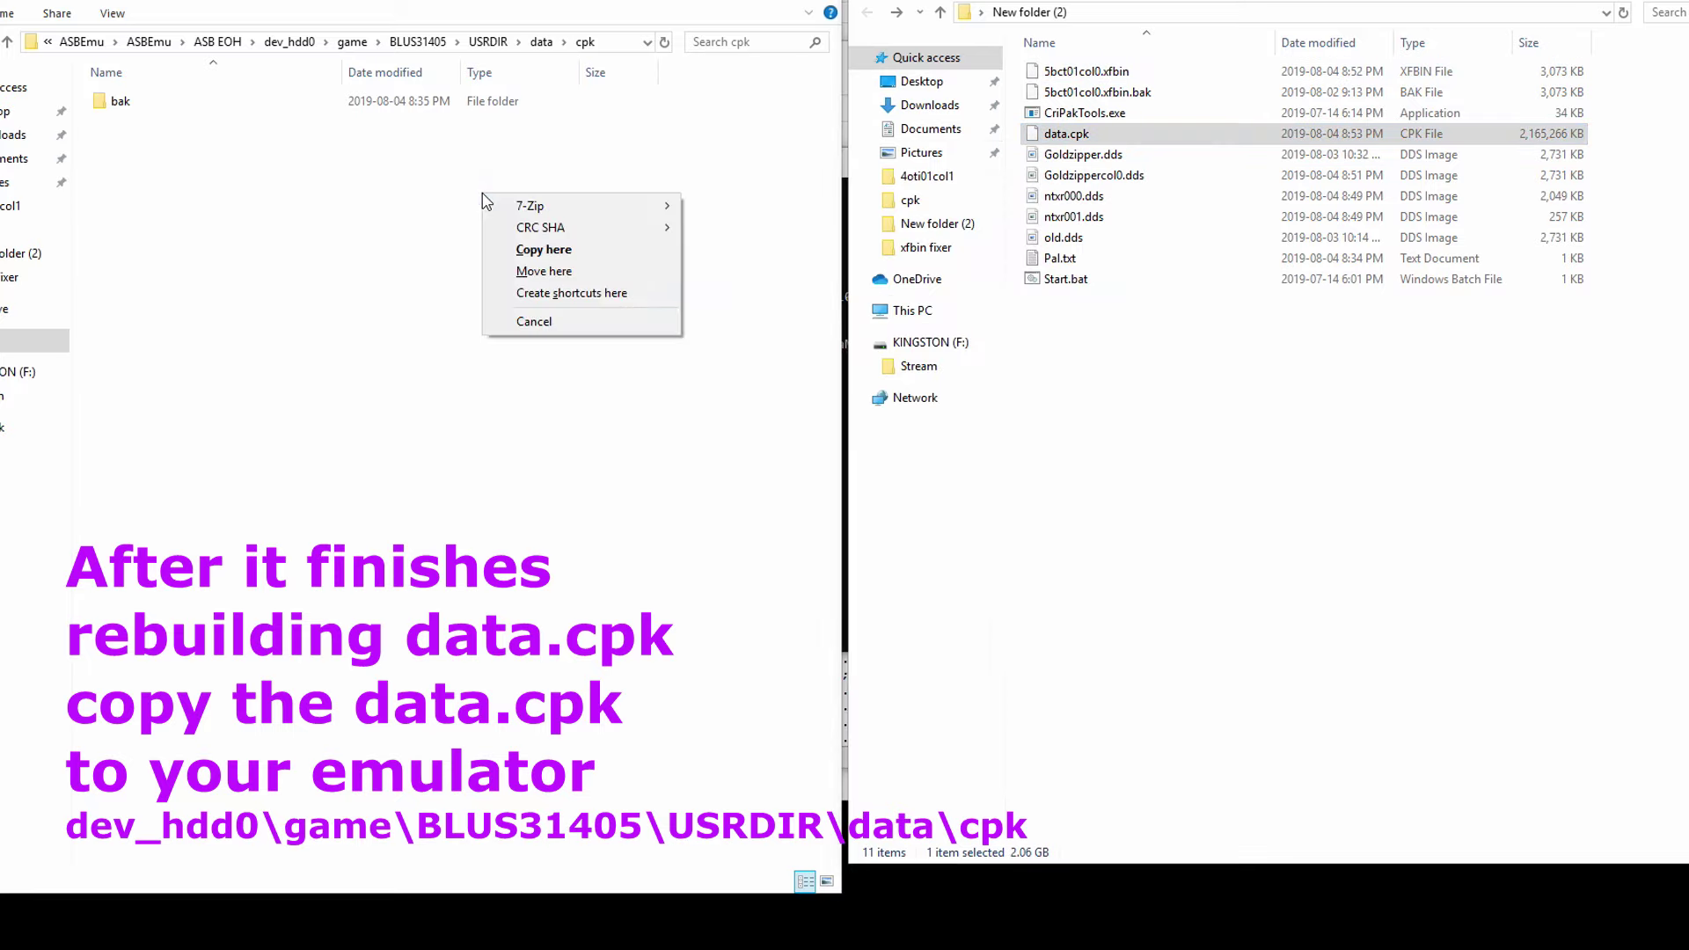
pyautogui.click(537, 249)
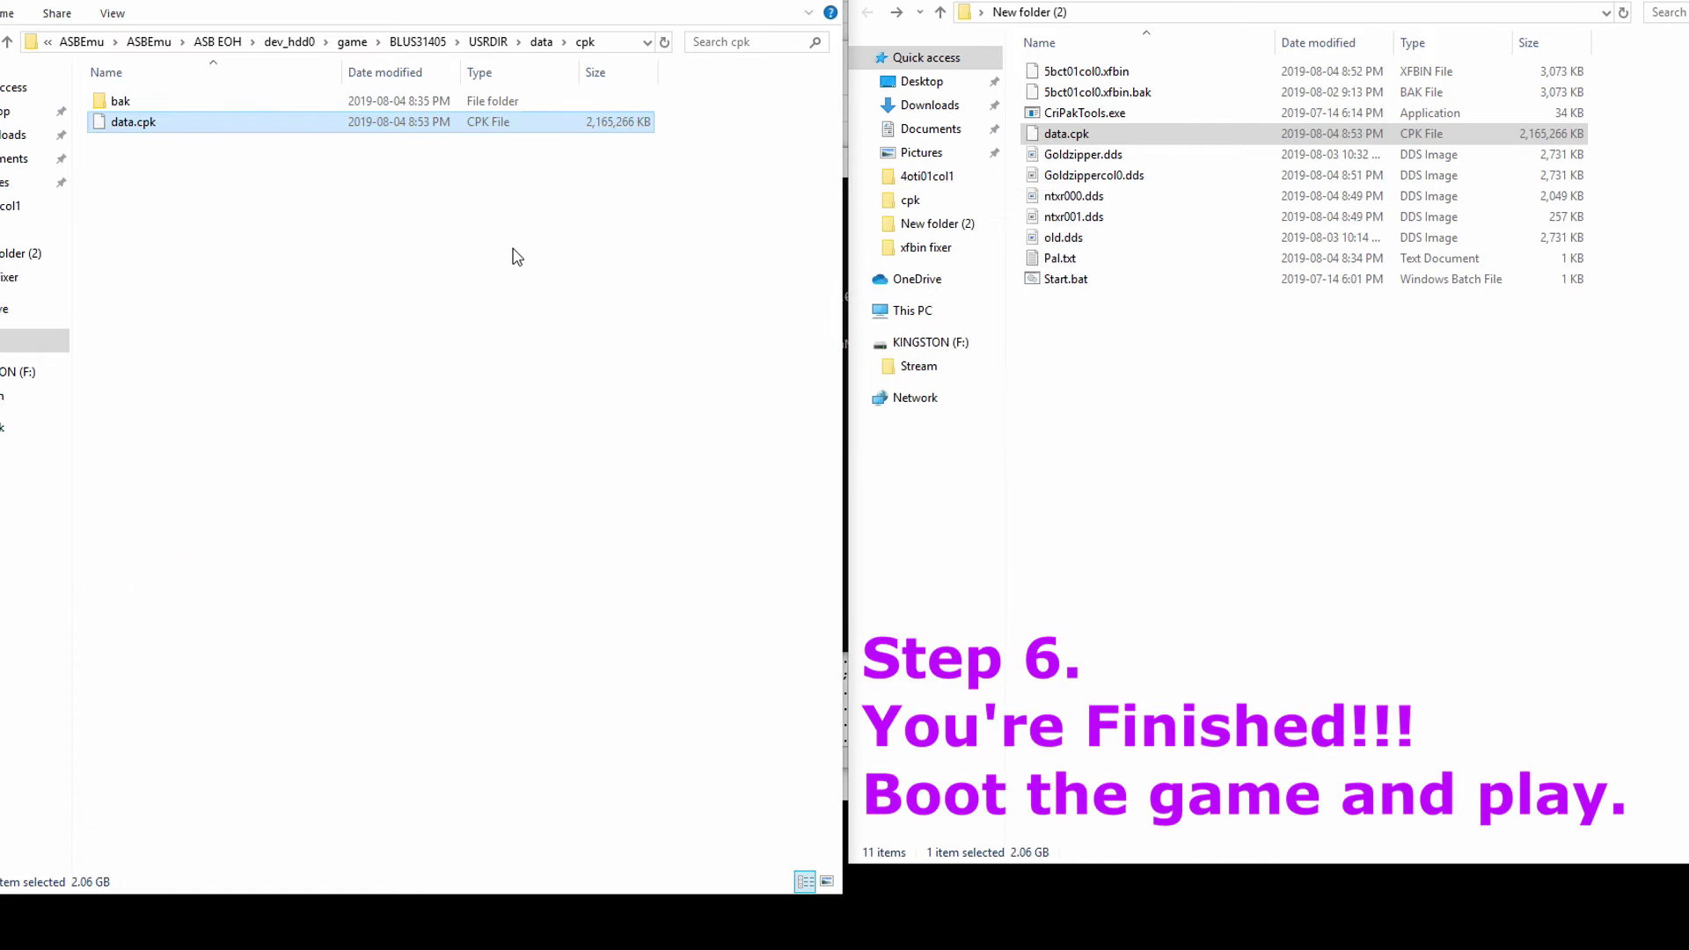
pyautogui.click(217, 42)
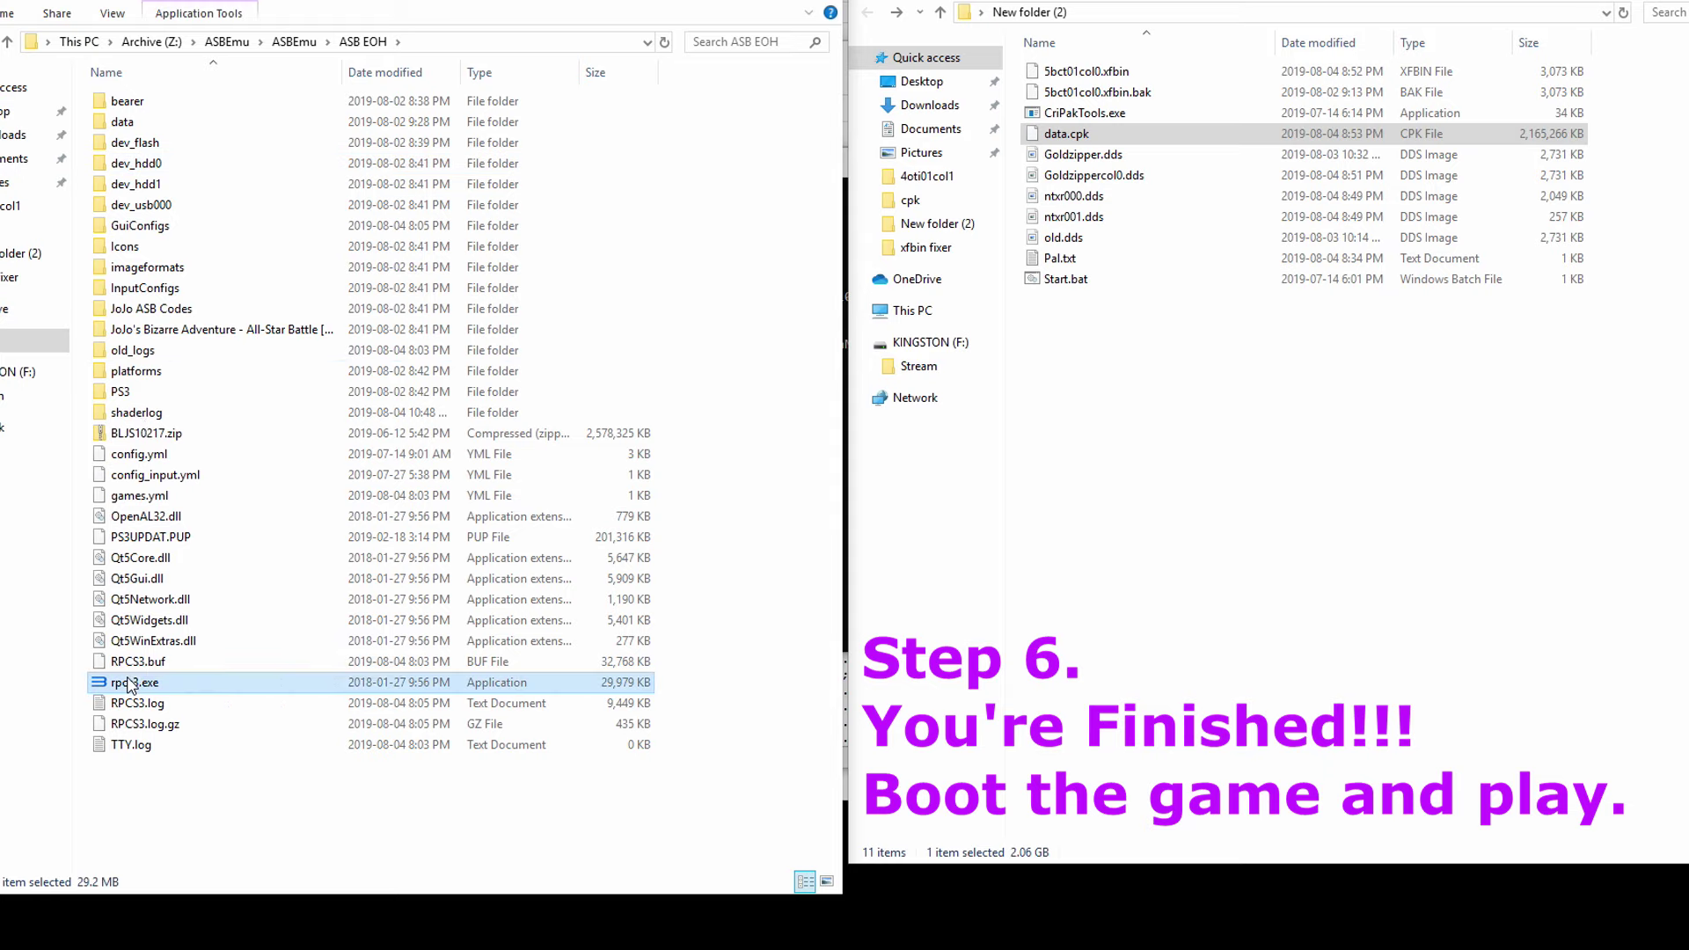